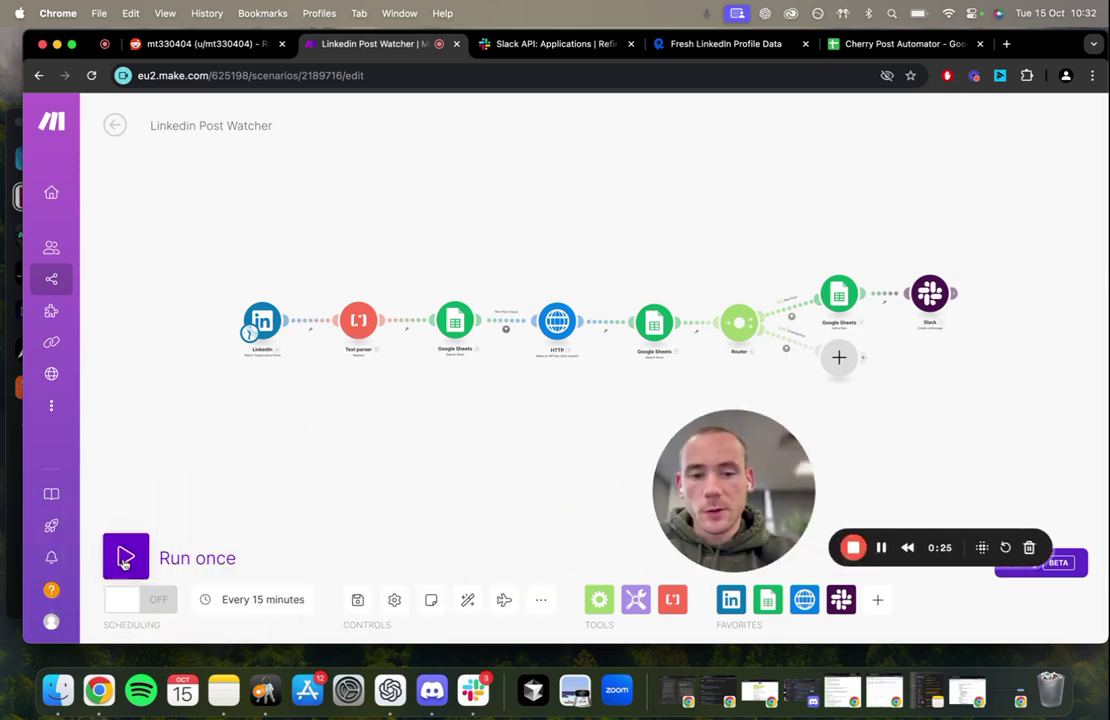
Run the Linkedin Post Watcher scenario once and check the logged post in Sheet1 of the Cherry Post Automator spreadsheet
click(126, 557)
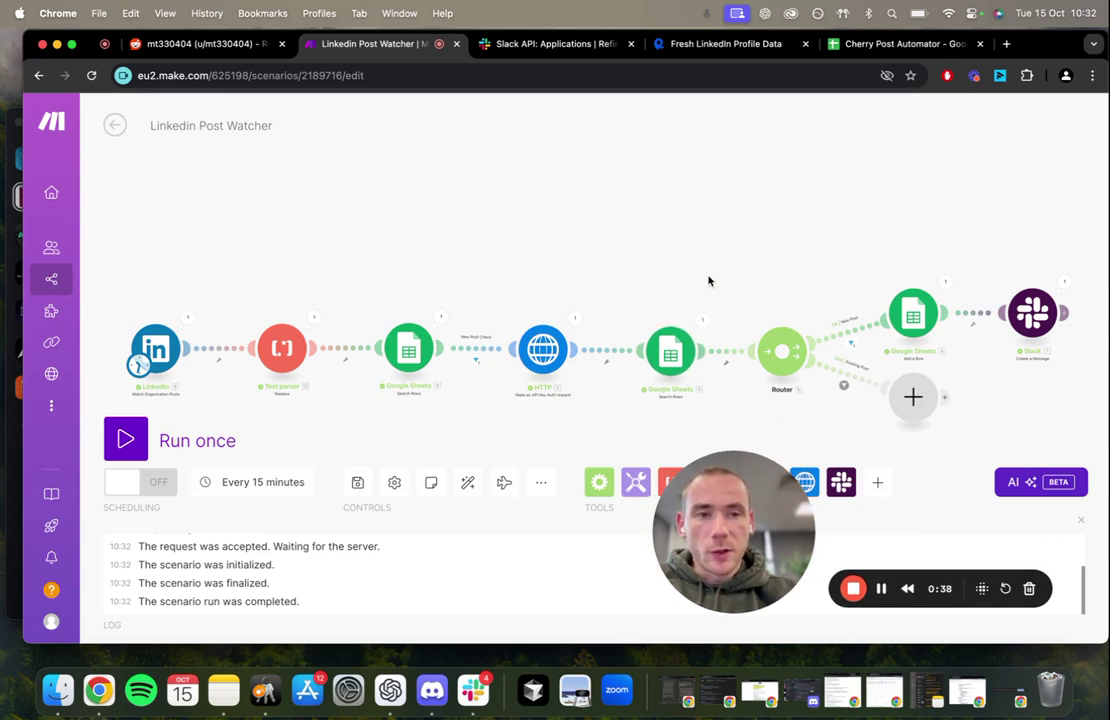
click(906, 44)
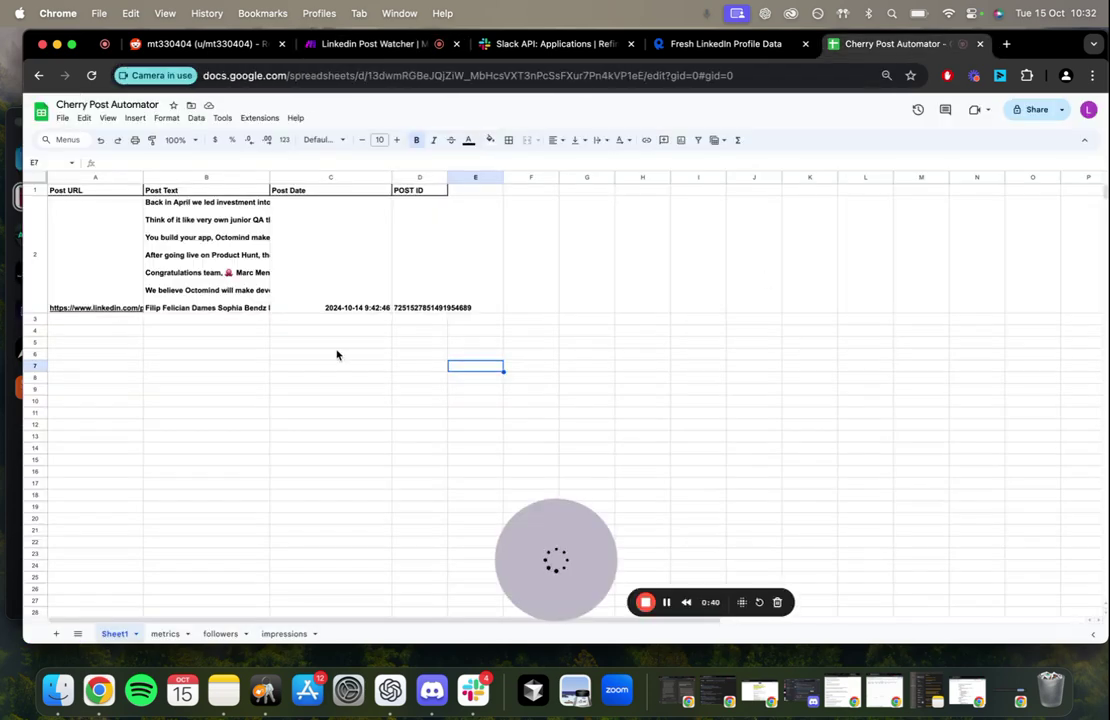
mouse_move(75, 209)
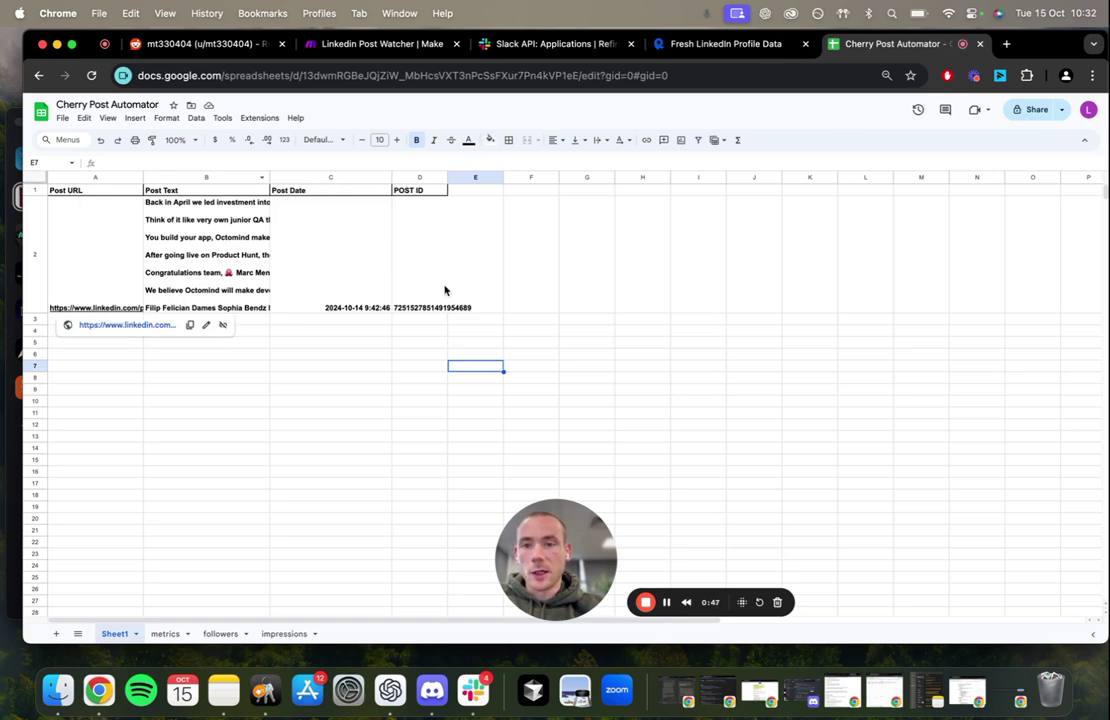
Switch to Slack and view the new LinkedIn post alert in test-channel, then put the Slack window away
click(400, 44)
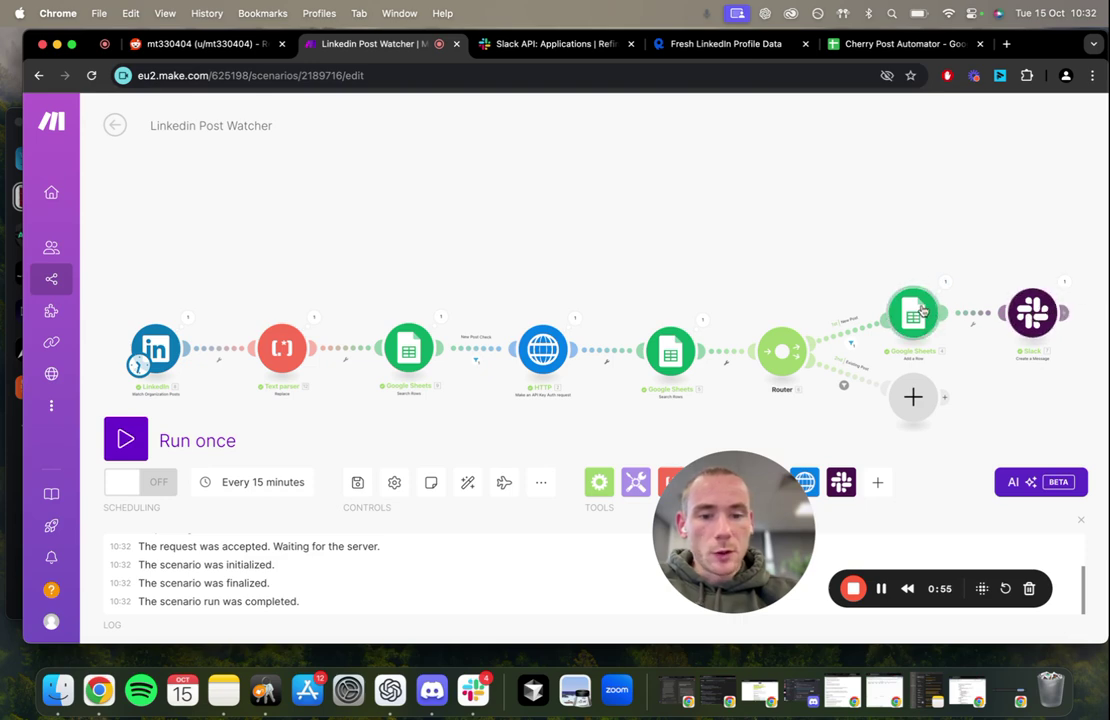
click(474, 690)
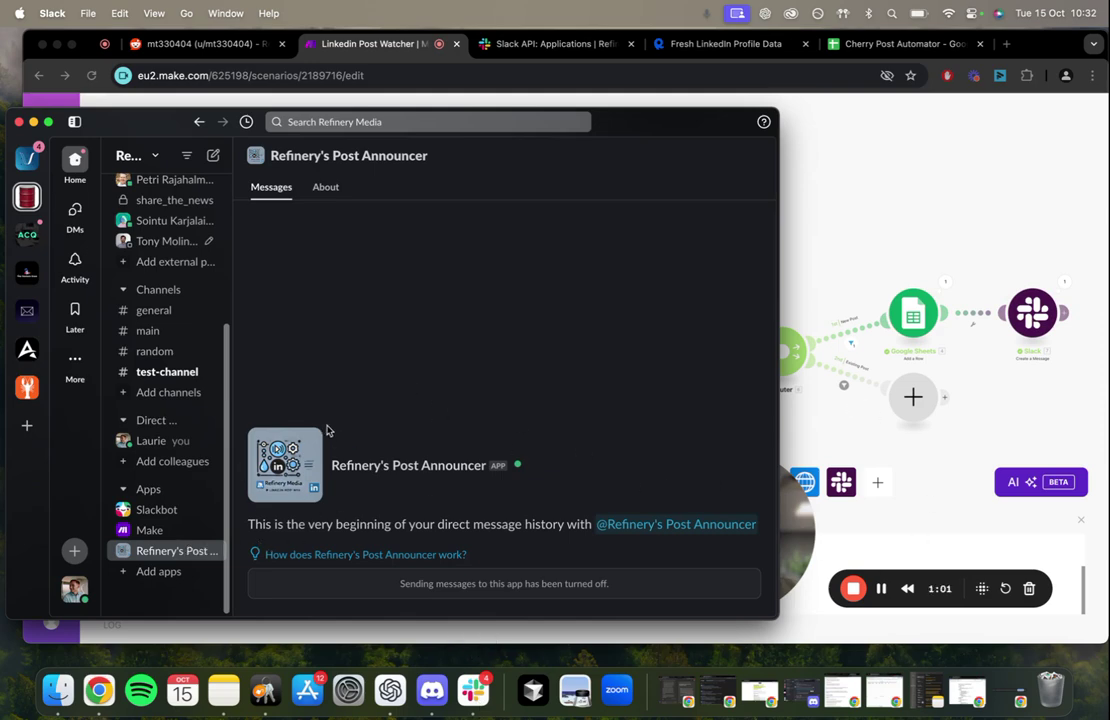
click(155, 373)
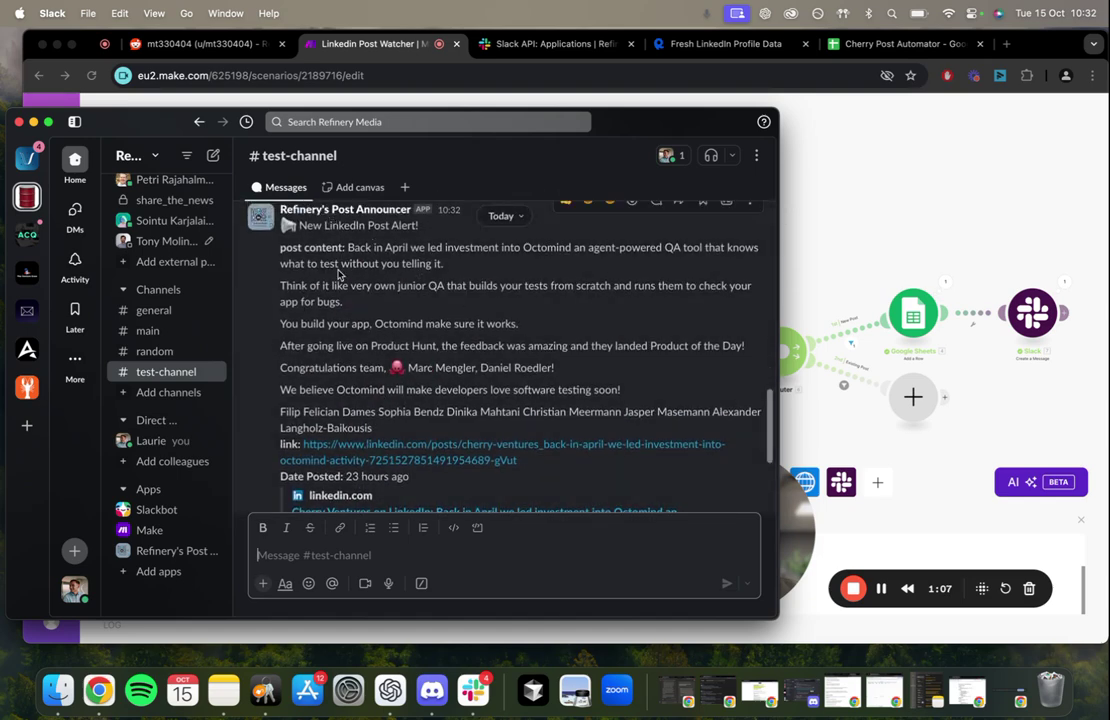
click(33, 121)
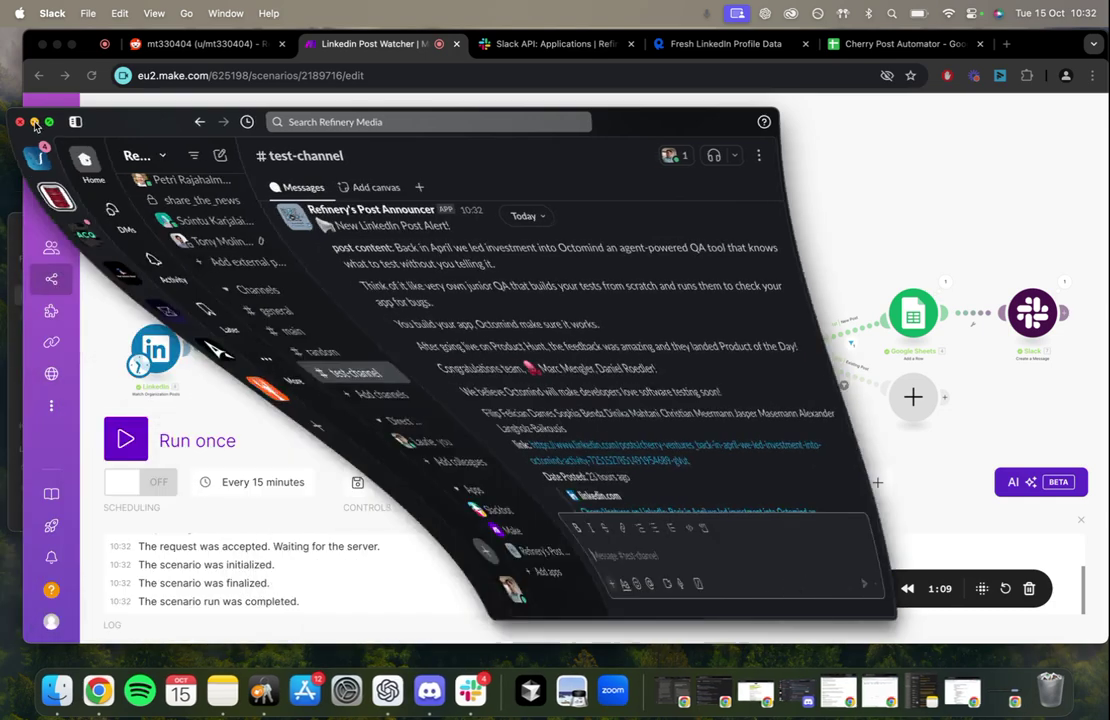
click(755, 533)
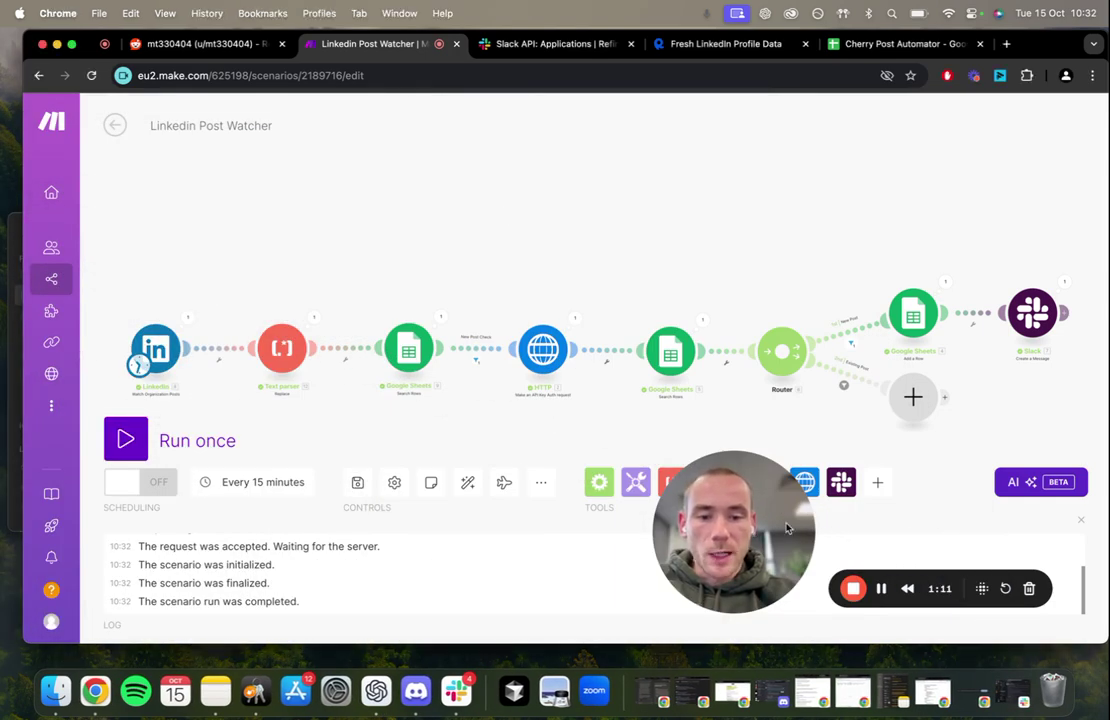
drag(816, 537, 826, 537)
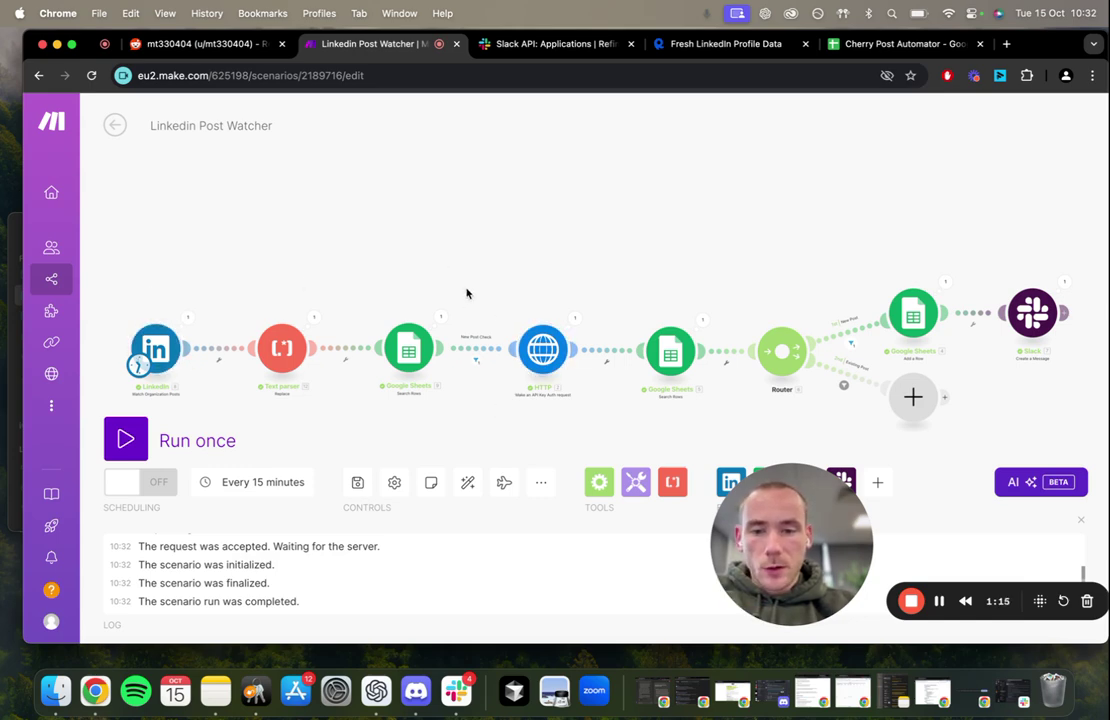
View the request settings of the scenario's HTTP module and close them without changes
scroll(295, 330, right, 5)
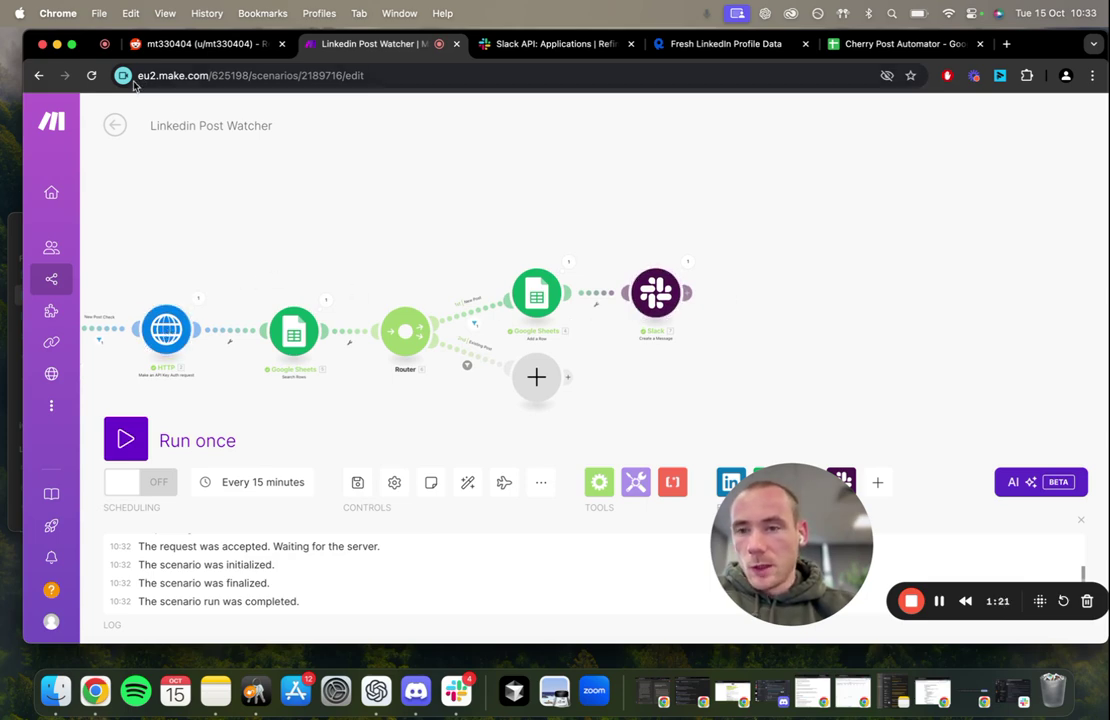
click(167, 329)
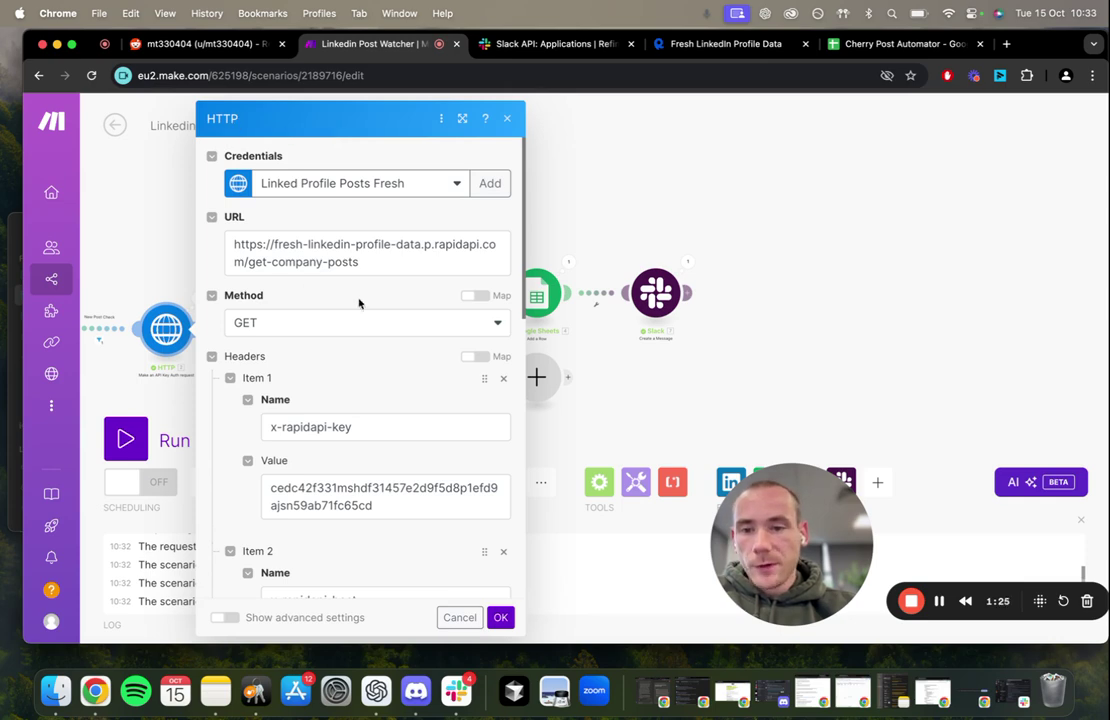
click(751, 211)
Go to the Fresh LinkedIn Profile Data API page on RapidAPI and examine its title
click(735, 44)
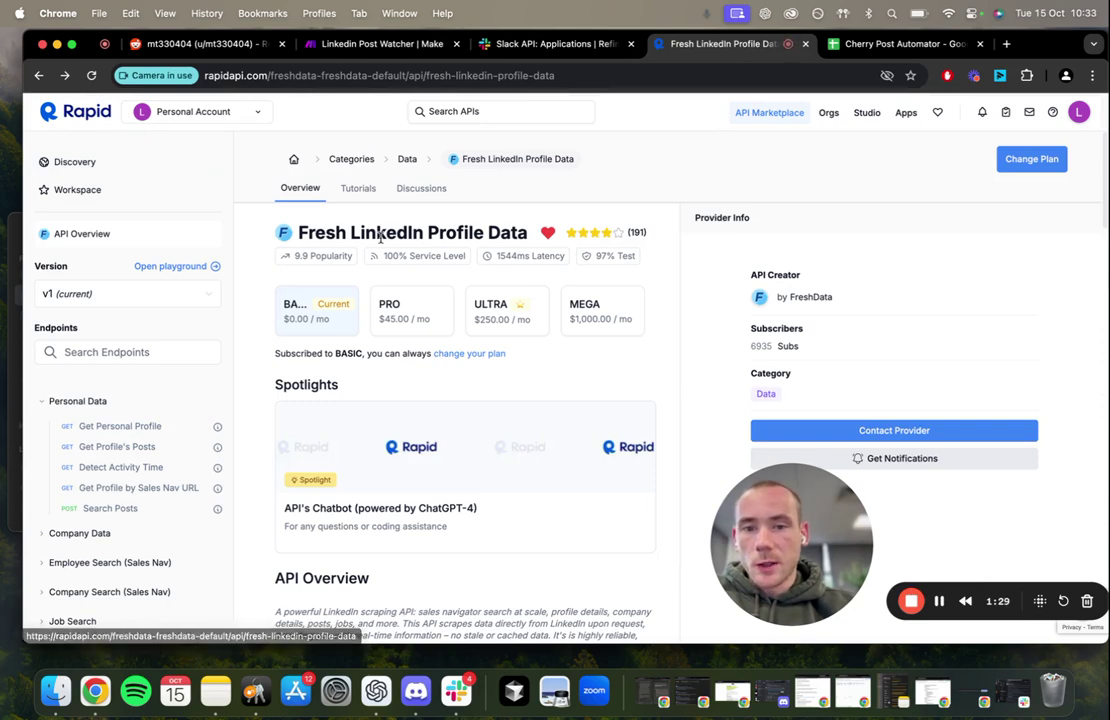
drag(270, 233, 537, 235)
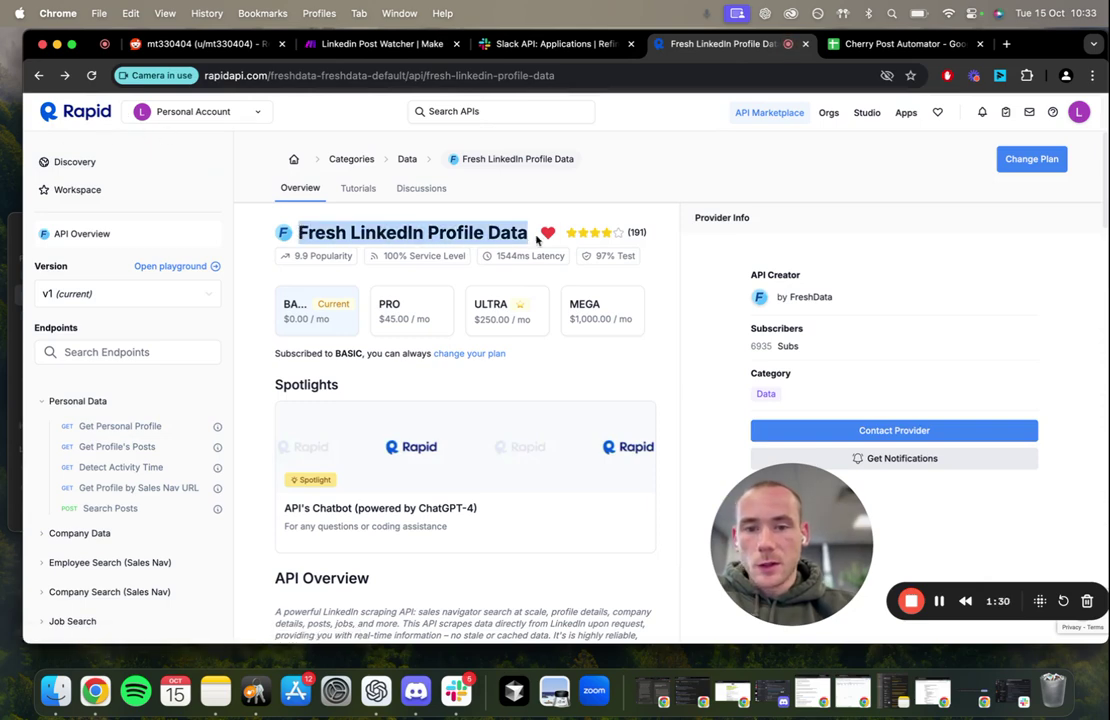
click(485, 232)
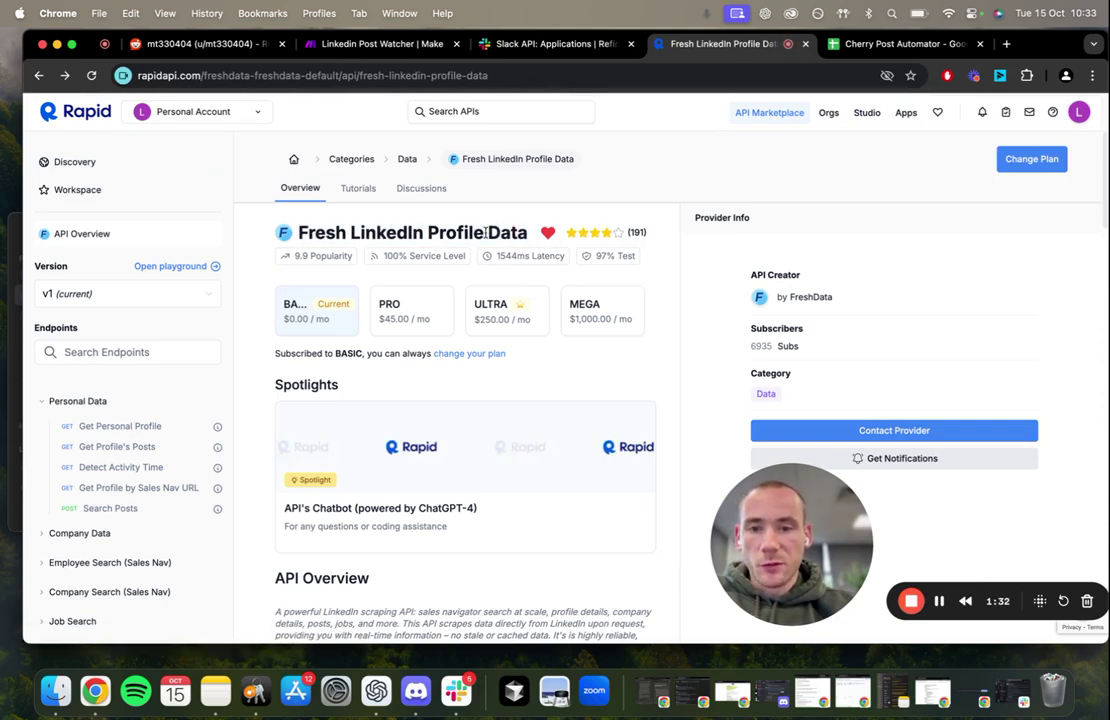
Review the Basic plan's monthly credit and request limits on the API's pricing page, and return to the overview
click(305, 316)
scroll(222, 325, down, 3)
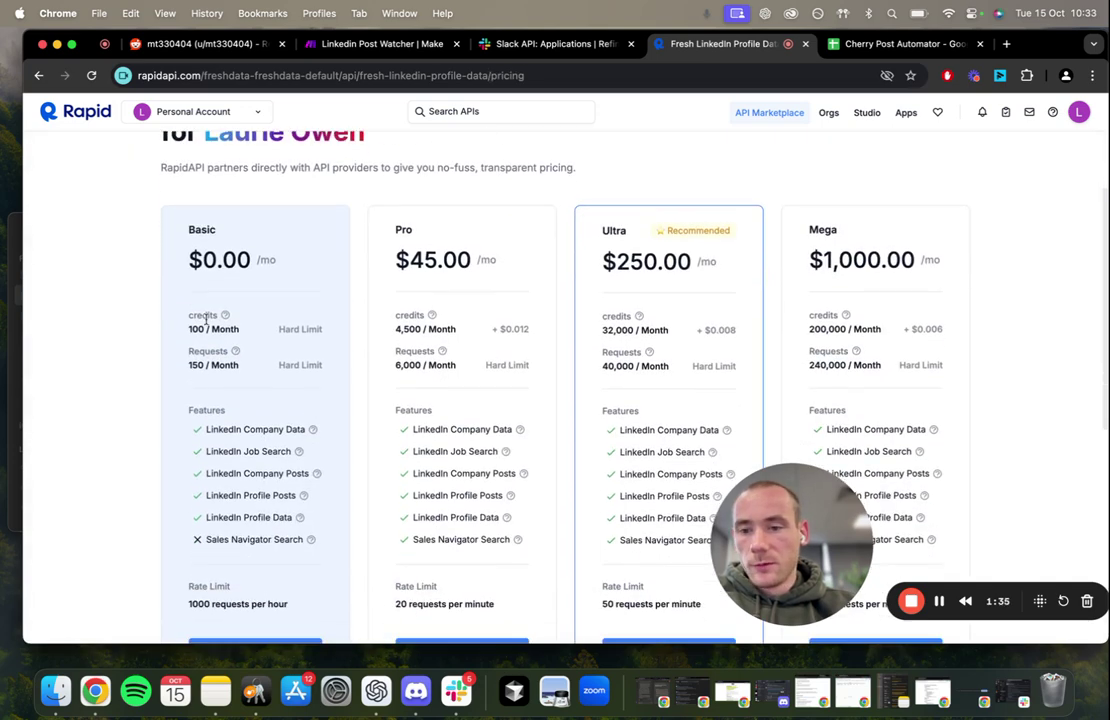
double_click(192, 329)
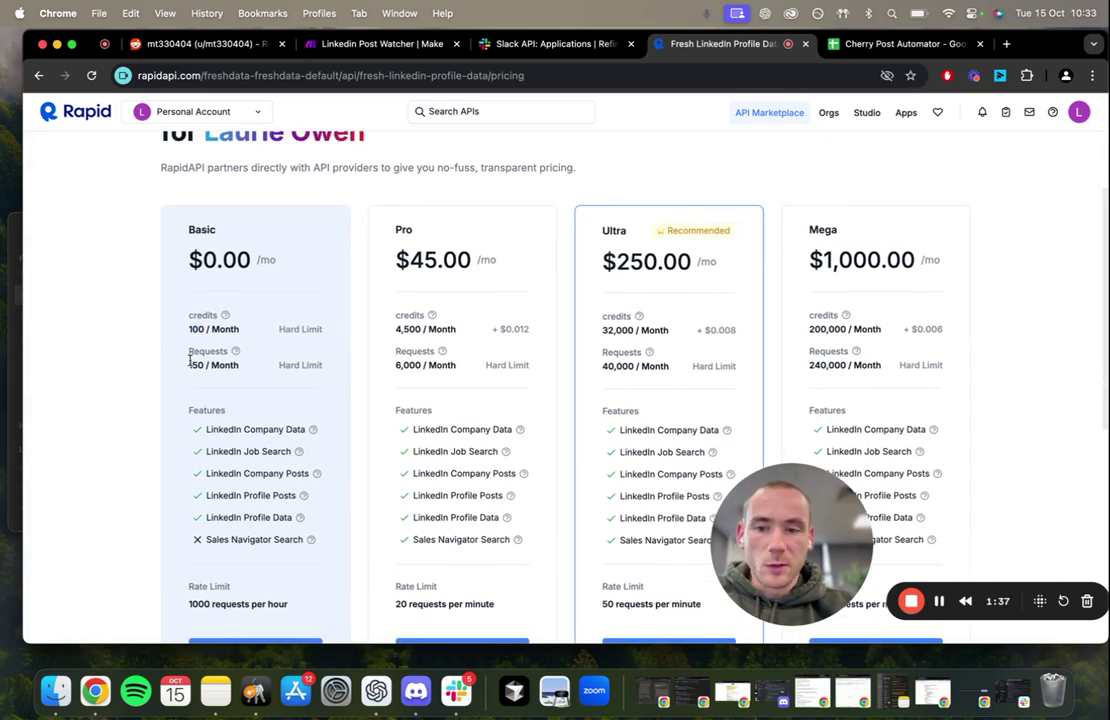
scroll(277, 432, down, 1)
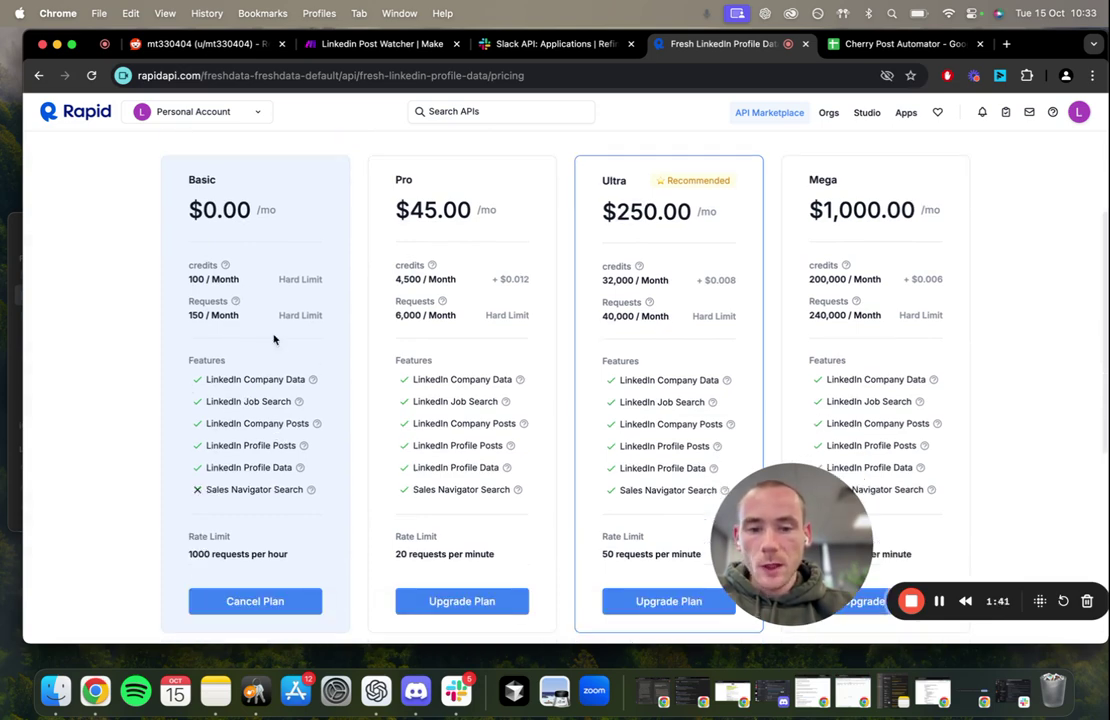
scroll(274, 340, left, 5)
Browse the API's endpoint list, expanding the Company Data group to look through its endpoints
scroll(404, 262, up, 1)
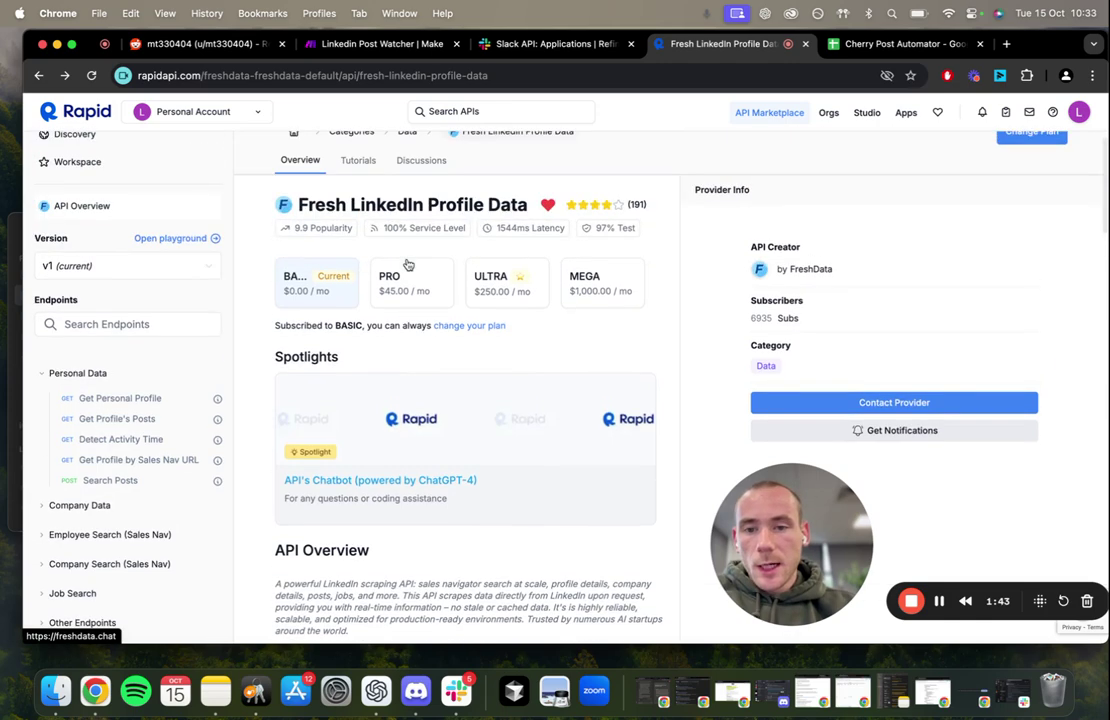
scroll(44, 373, down, 3)
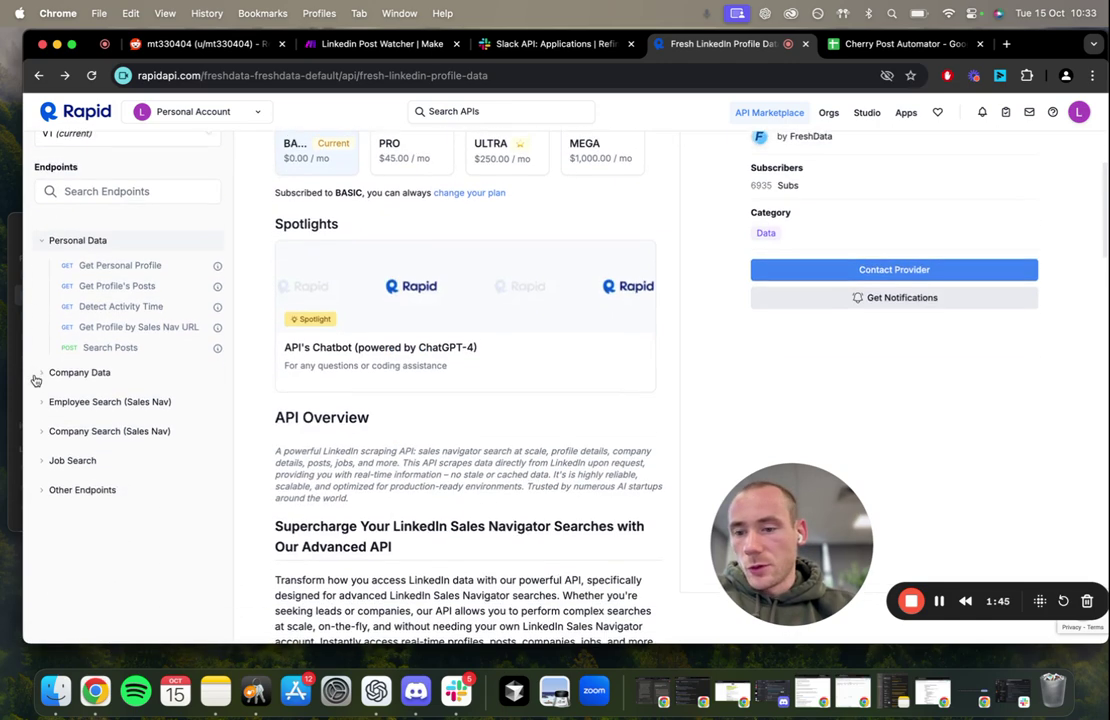
click(43, 369)
scroll(60, 270, down, 1)
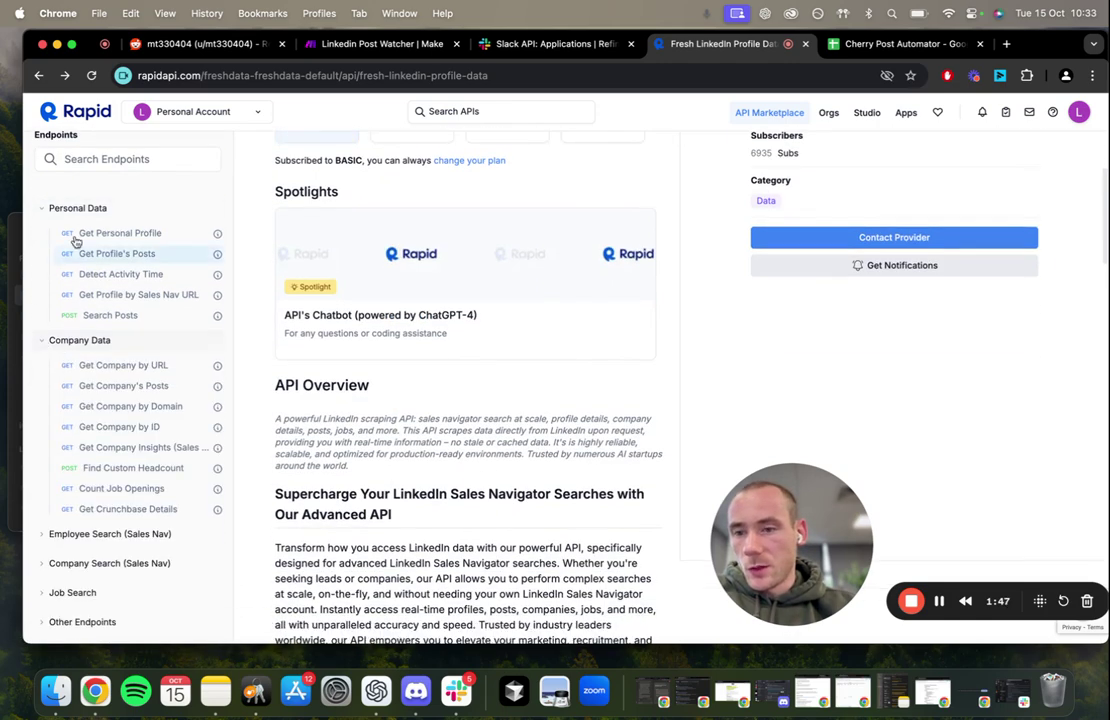
scroll(82, 288, down, 2)
scroll(97, 380, down, 3)
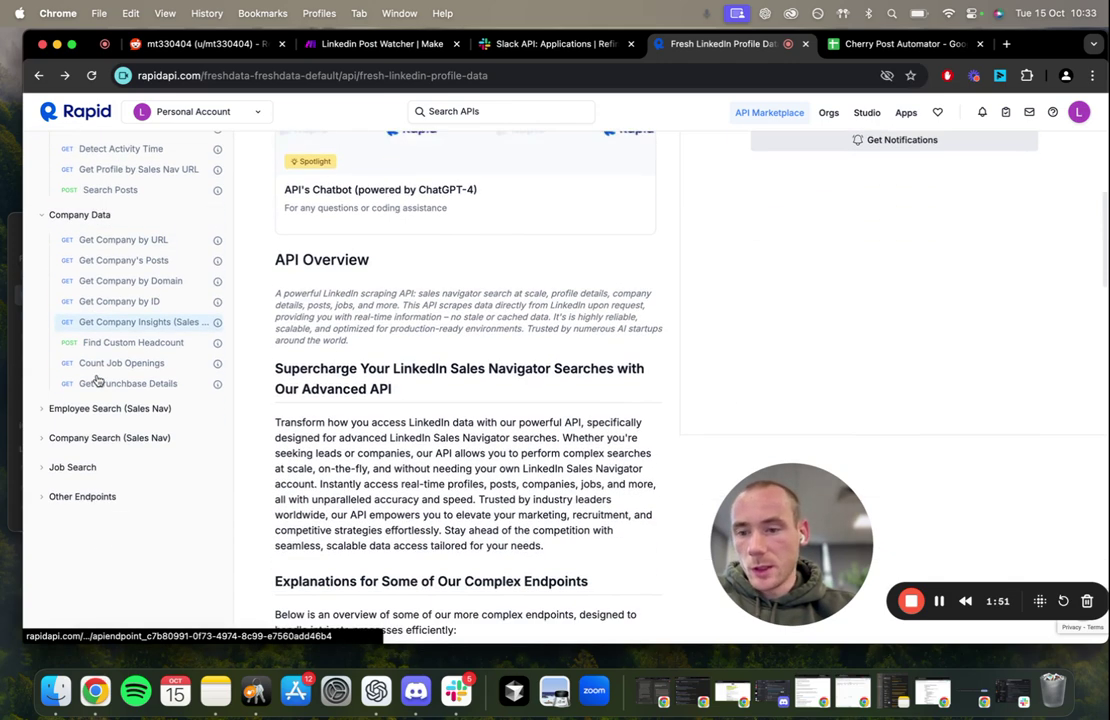
scroll(150, 300, up, 3)
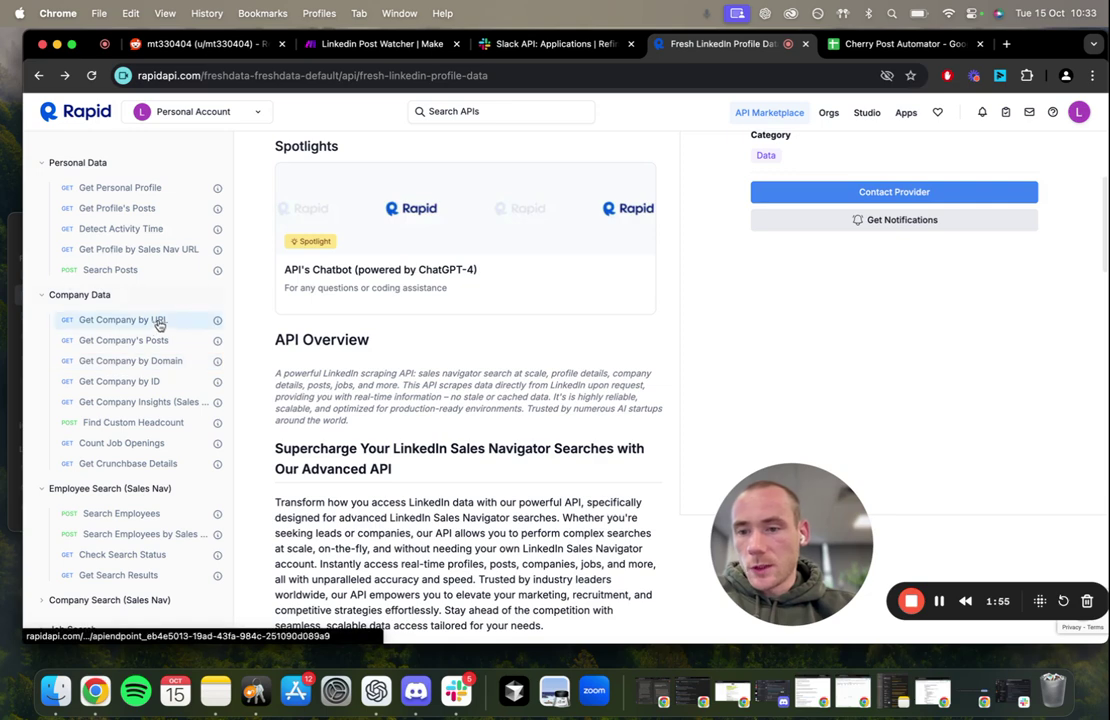
Open the Get Company's Posts endpoint and examine its HTTP code snippet, including the API key header line
click(121, 344)
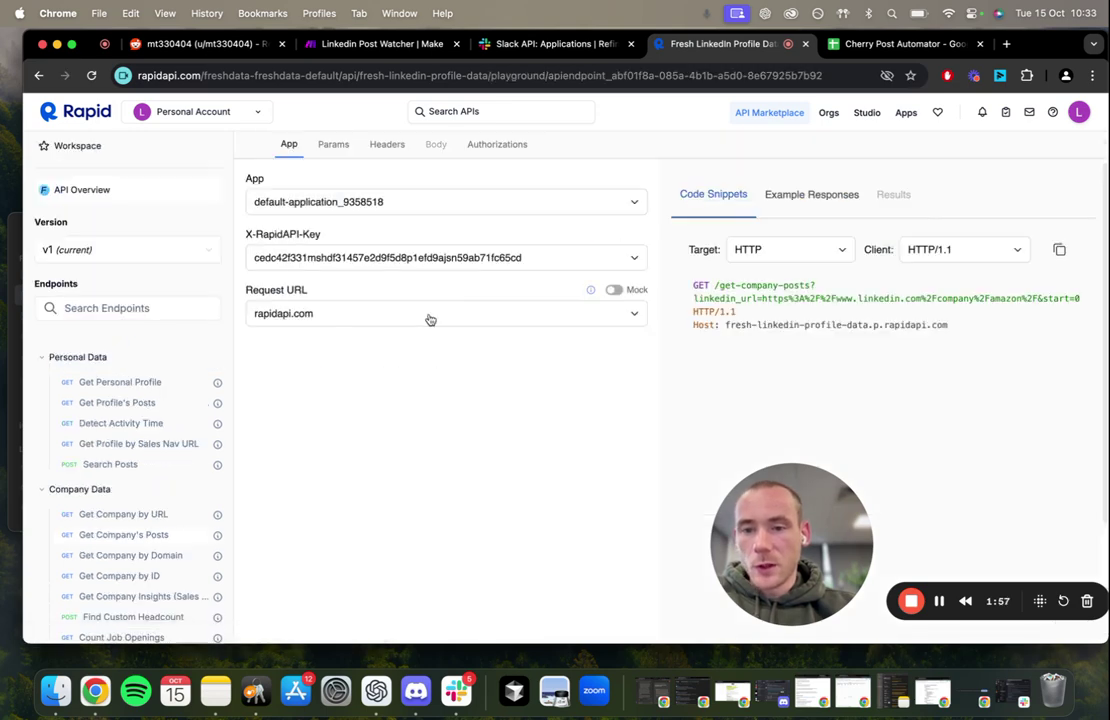
drag(933, 362, 979, 337)
click(816, 316)
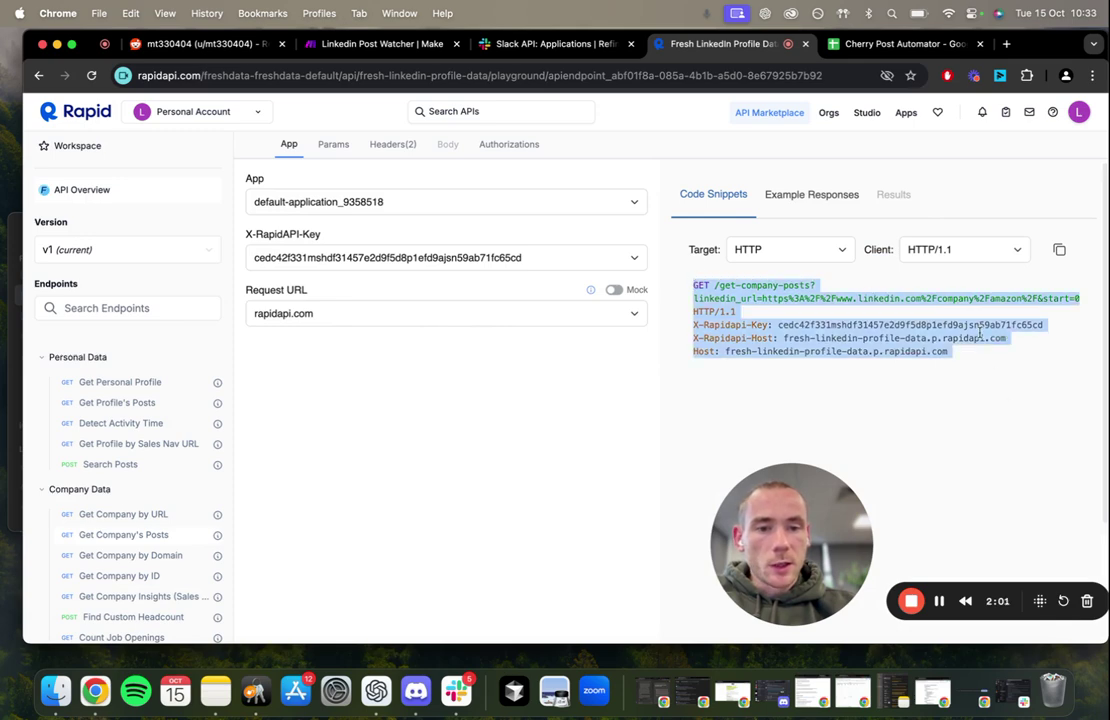
click(743, 337)
drag(693, 324, 1054, 333)
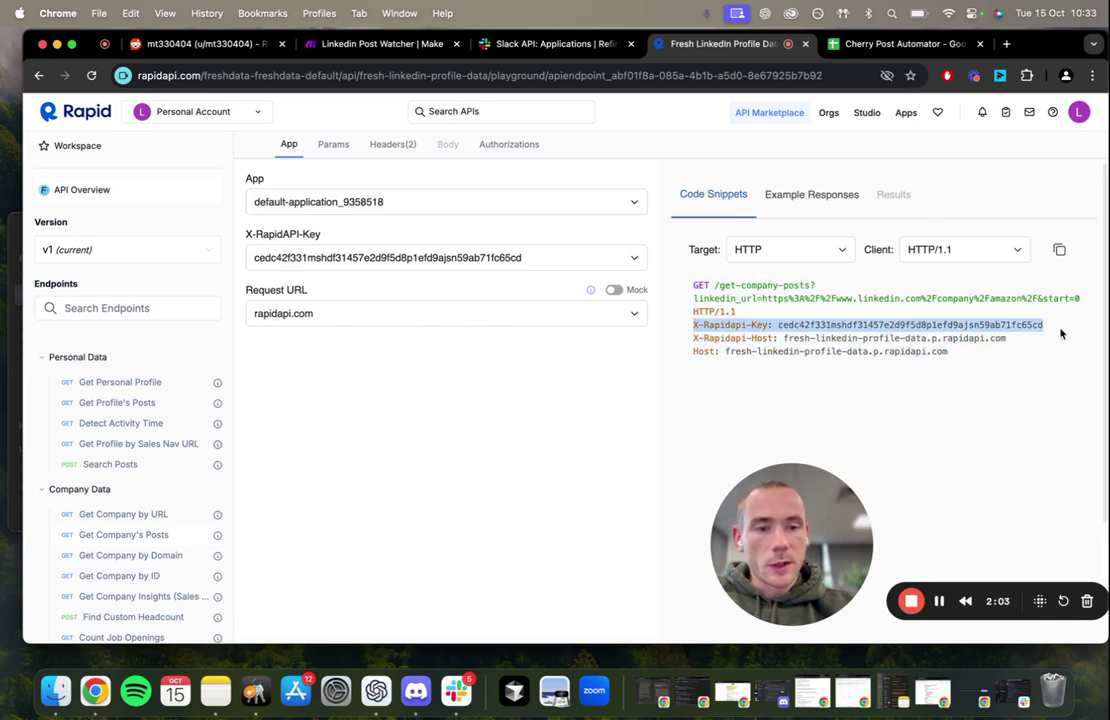
Reopen the scenario's HTTP module and compare its request URL with the RapidAPI code snippet
click(400, 44)
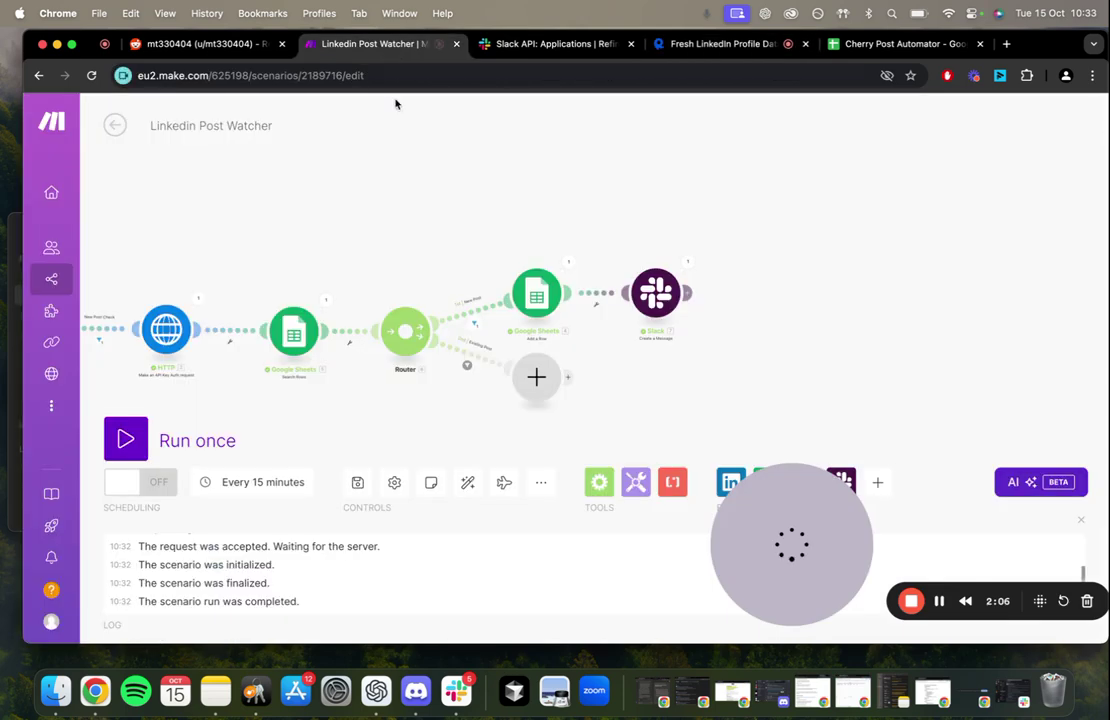
click(168, 331)
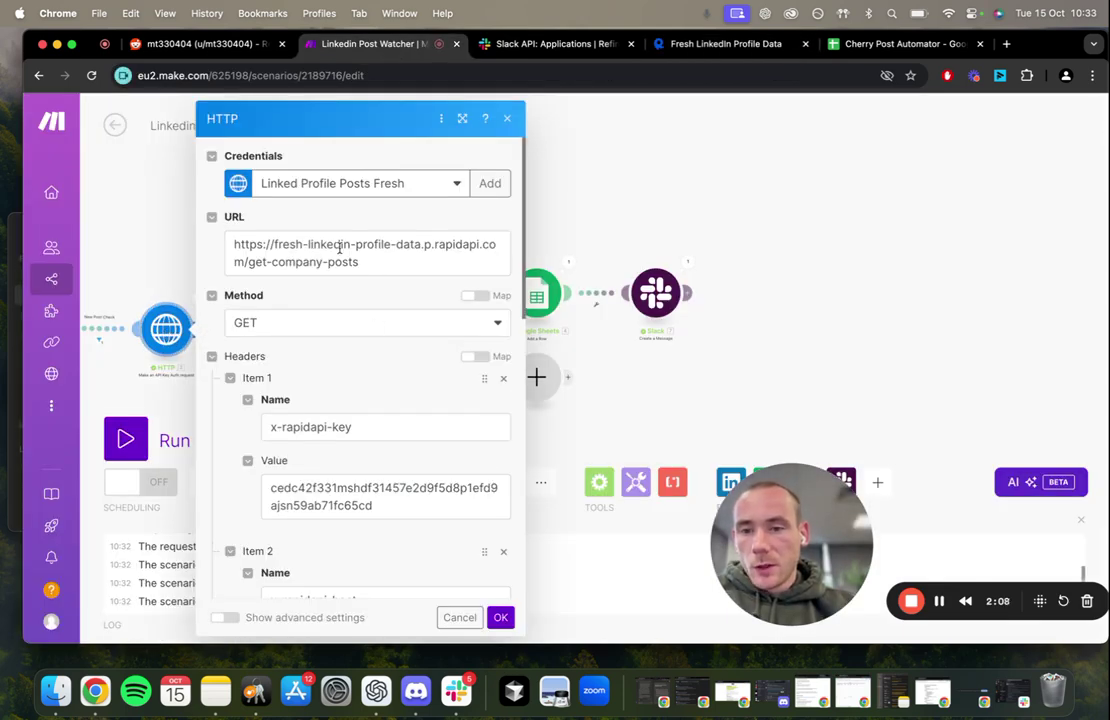
drag(233, 244, 394, 265)
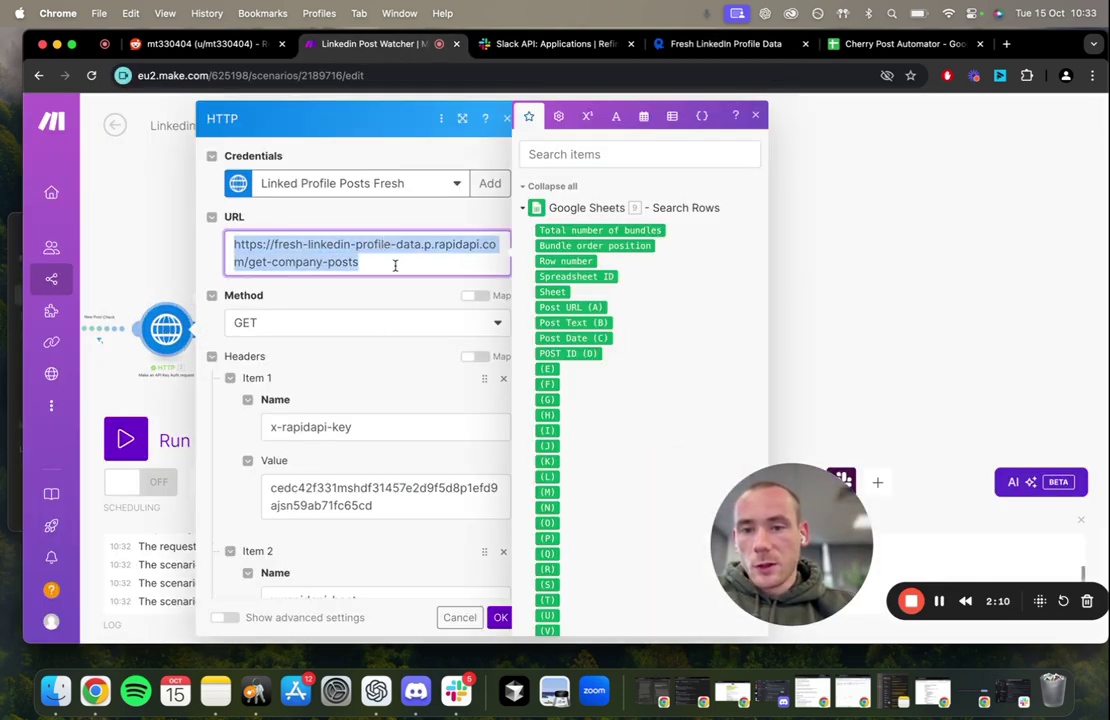
click(394, 265)
click(725, 44)
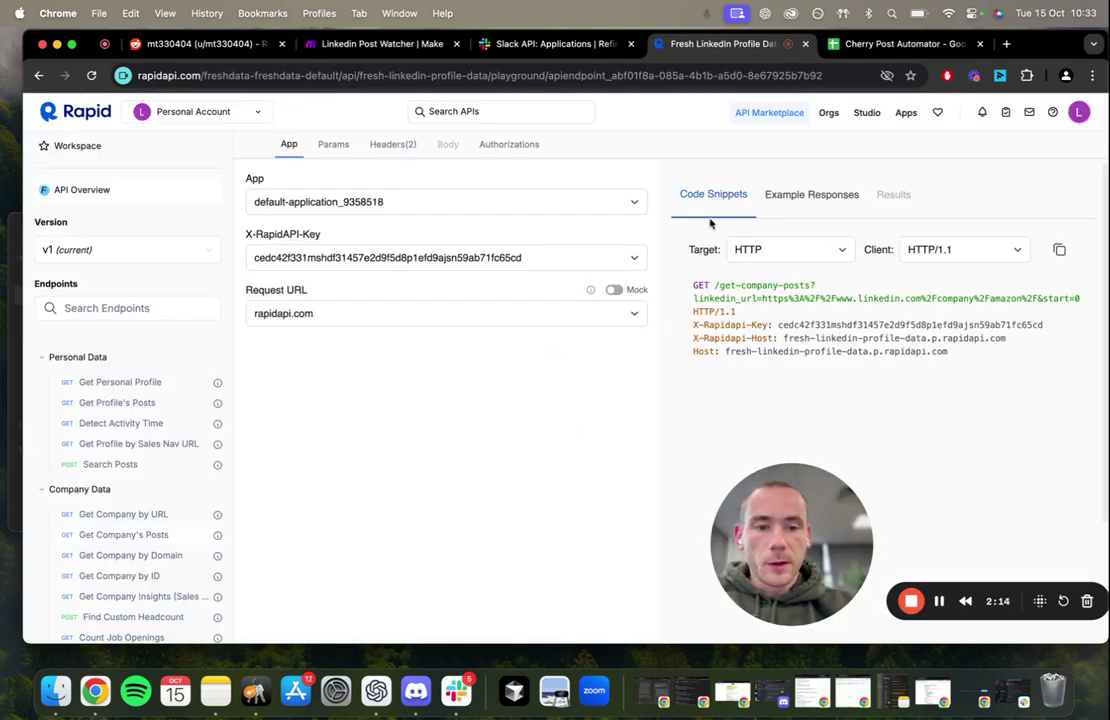
click(338, 44)
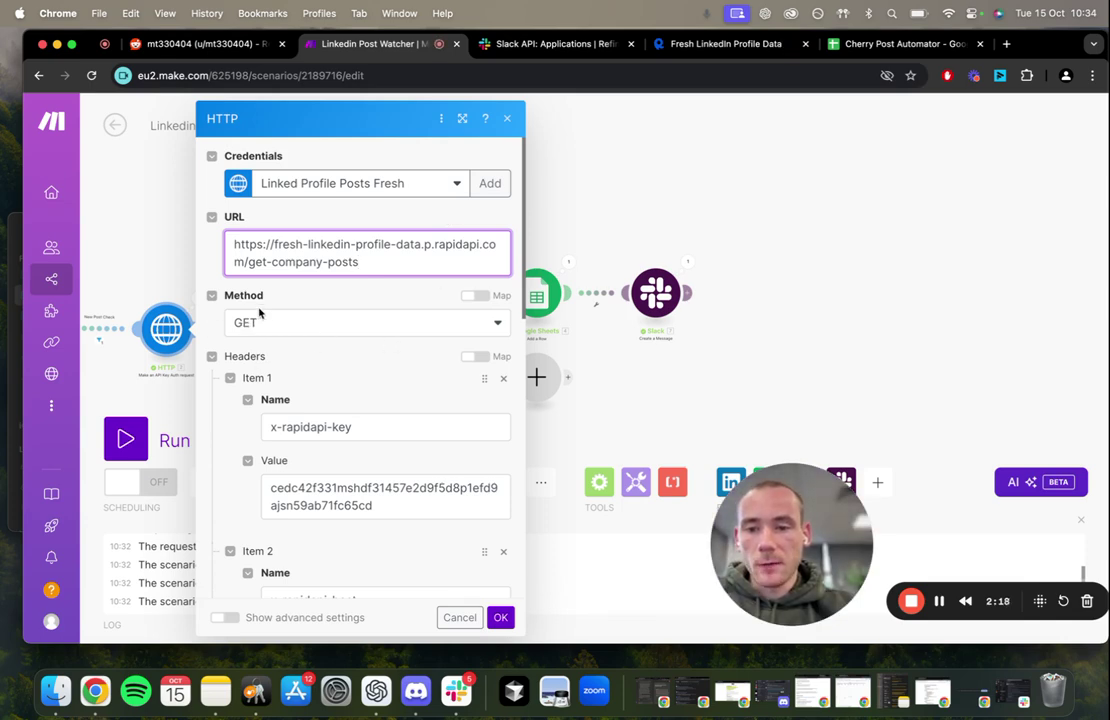
Compare the HTTP module's header items with the X-RapidAPI-Host header listed for the Get Company's Posts endpoint
scroll(250, 320, down, 3)
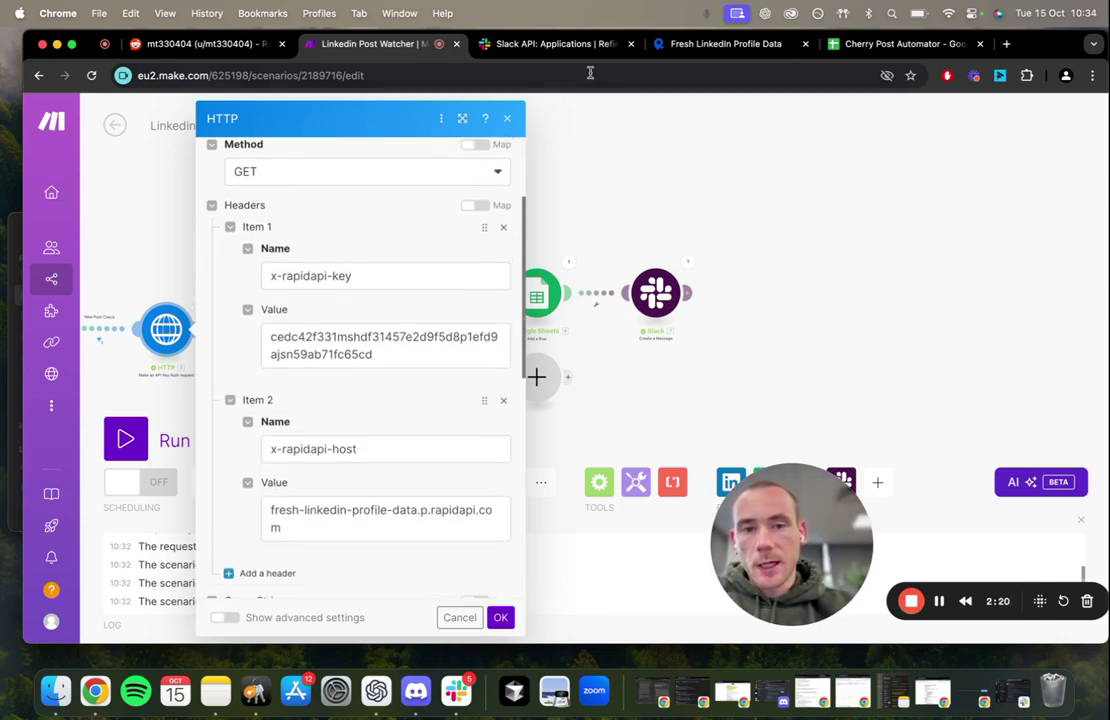
click(718, 46)
click(392, 144)
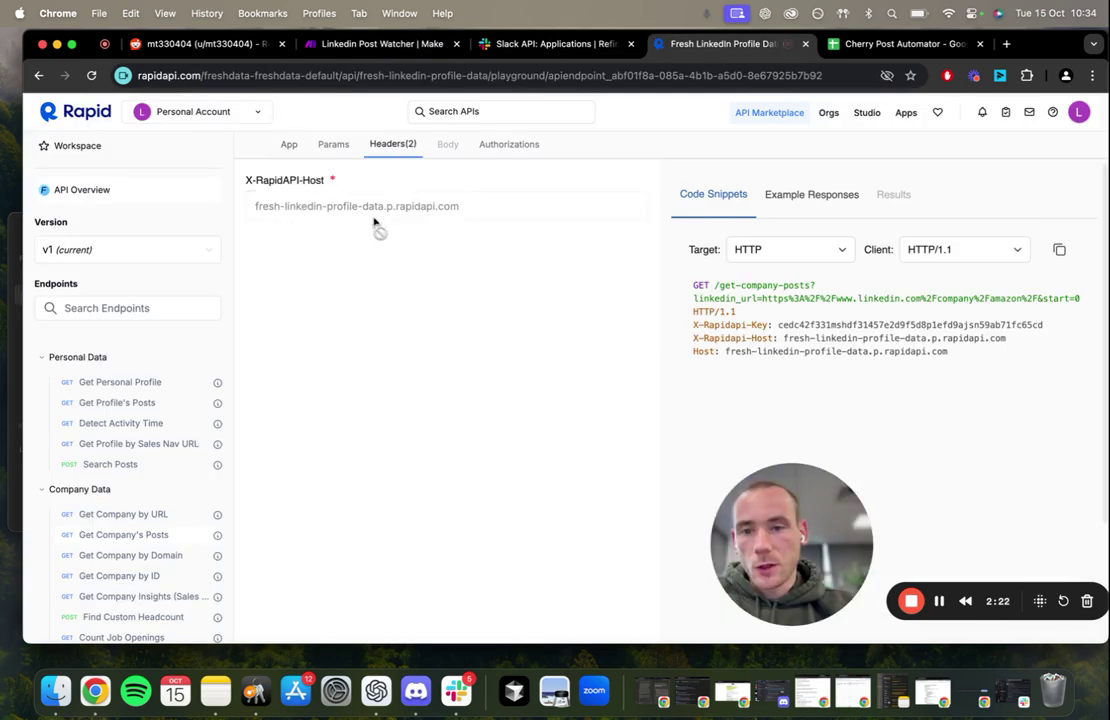
drag(245, 180, 339, 184)
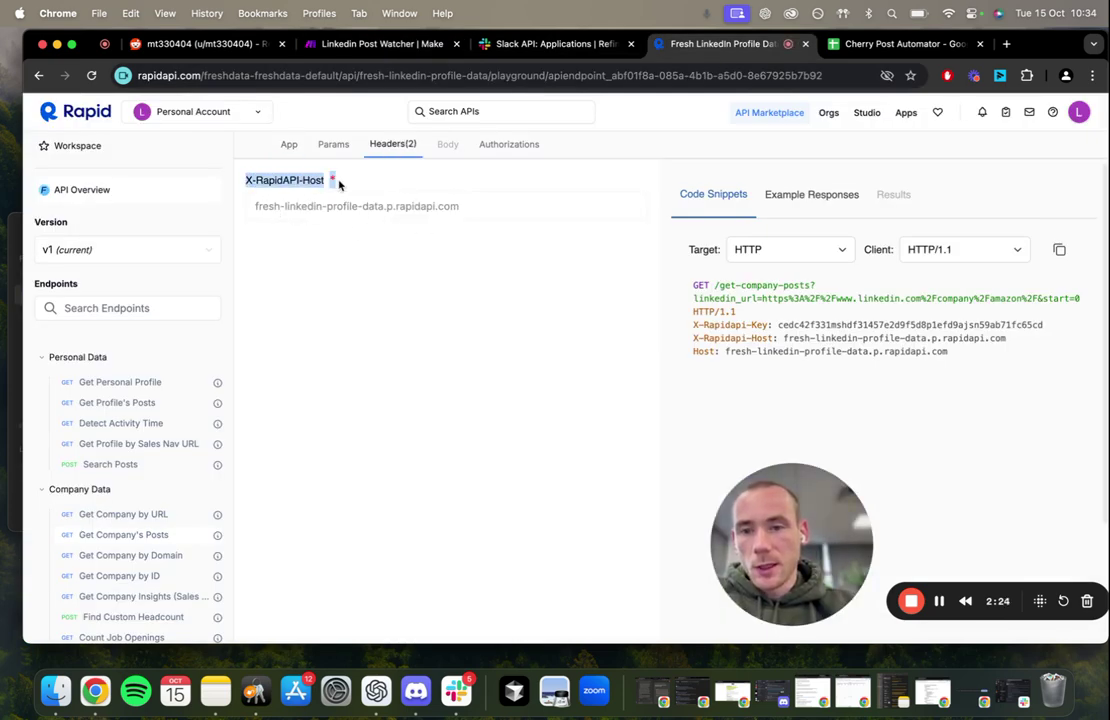
click(270, 180)
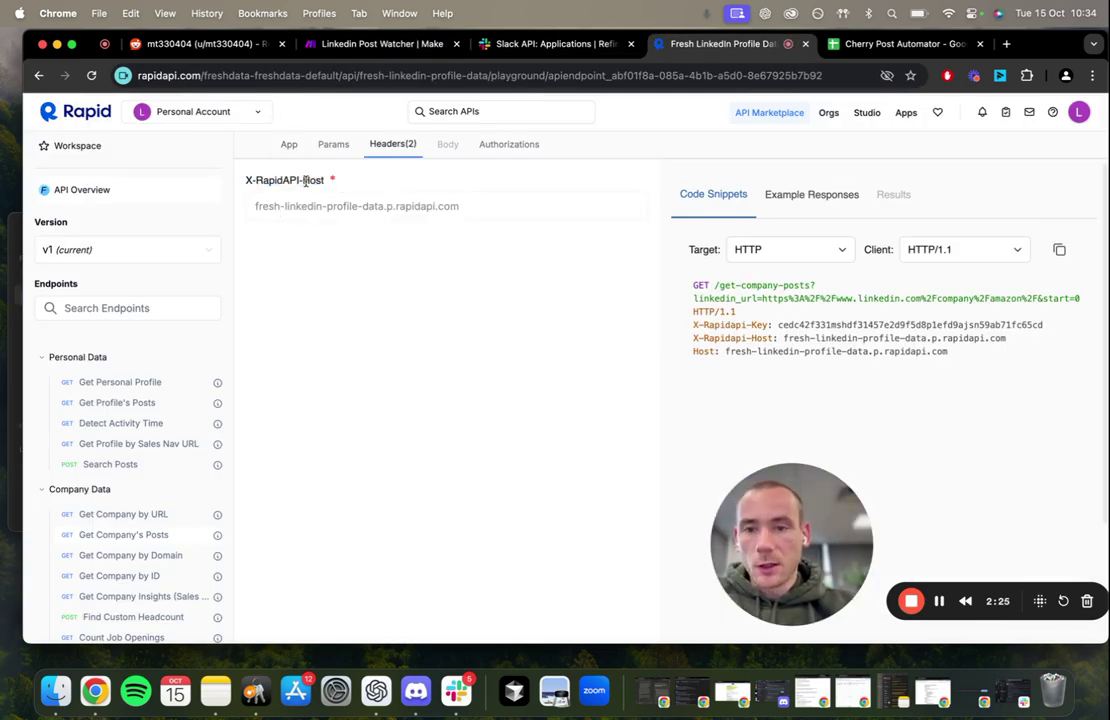
click(415, 50)
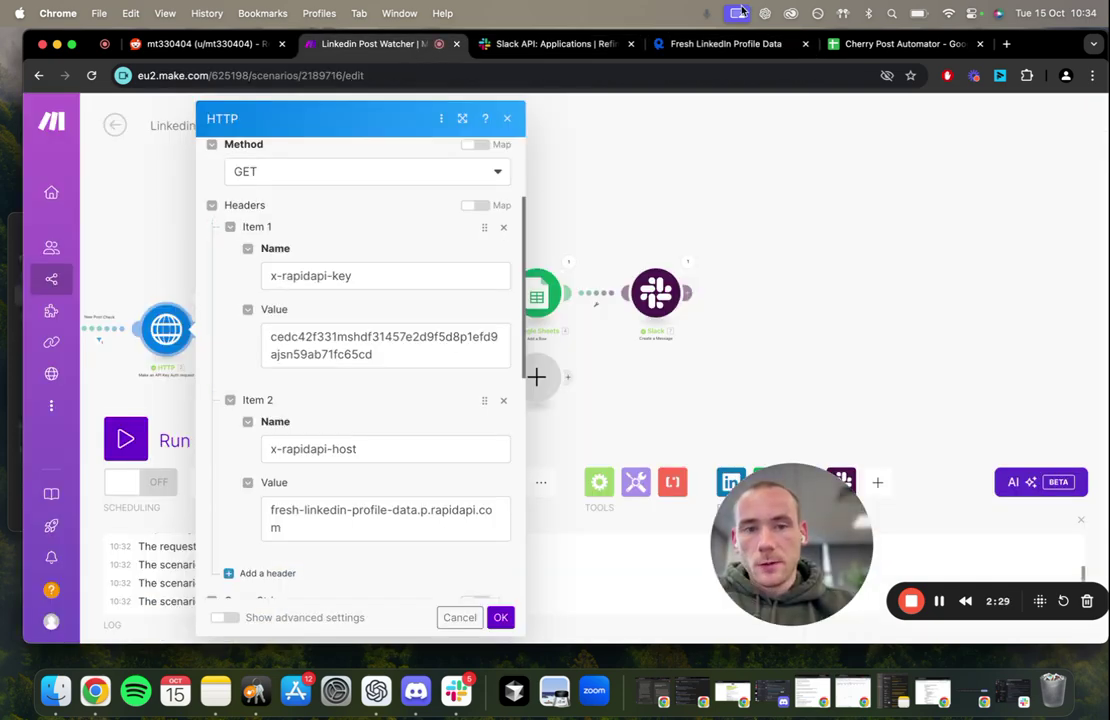
Compare the HTTP module's x-rapidapi-key and x-rapidapi-host headers with the matching lines in the Get Company's Posts code snippet
click(301, 520)
click(335, 451)
click(401, 391)
click(722, 44)
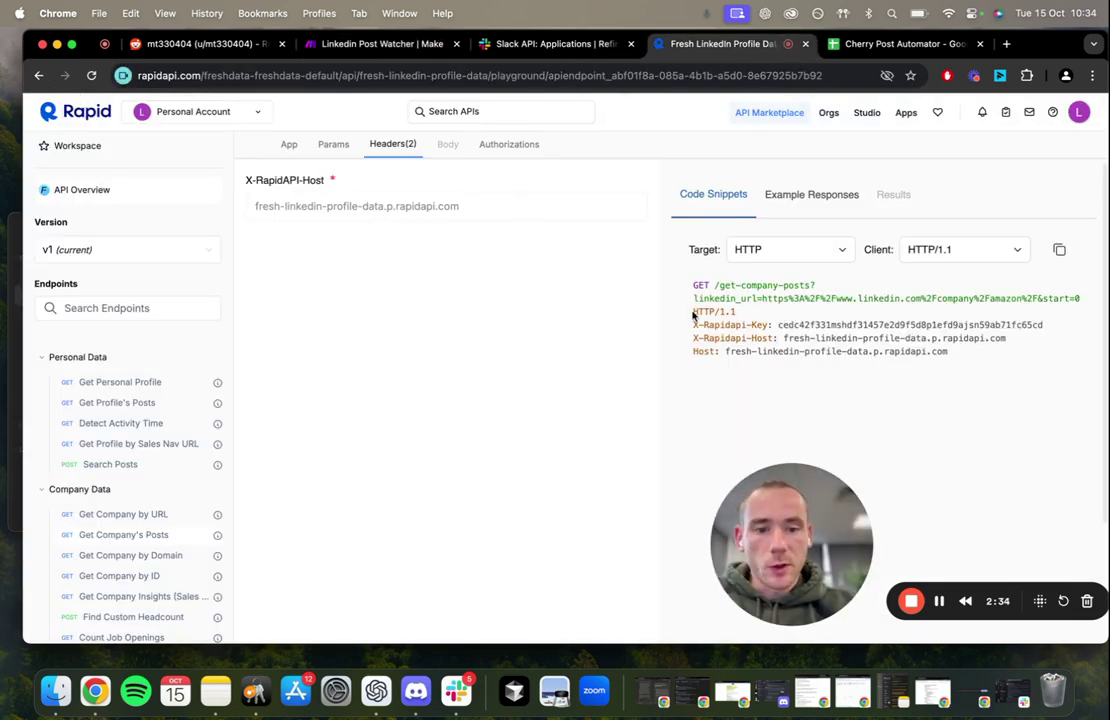
drag(694, 326, 1024, 329)
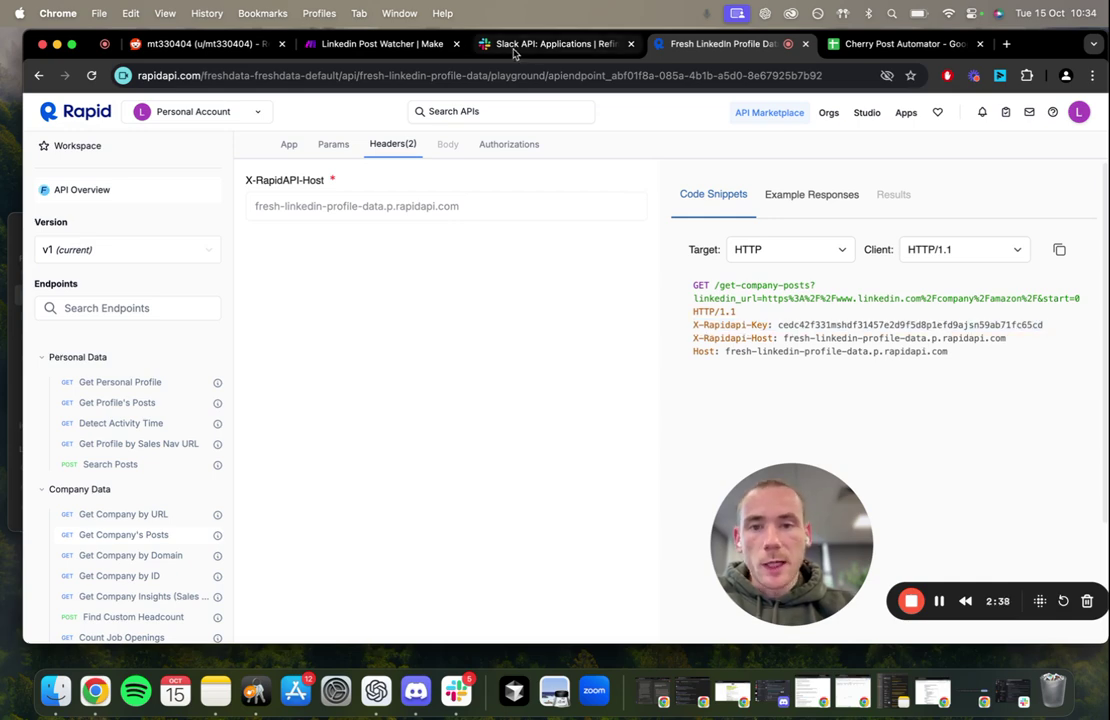
Review the HTTP module's query string items in Make and look at the columns of the Cherry Post Automator spreadsheet
click(430, 44)
scroll(340, 360, down, 5)
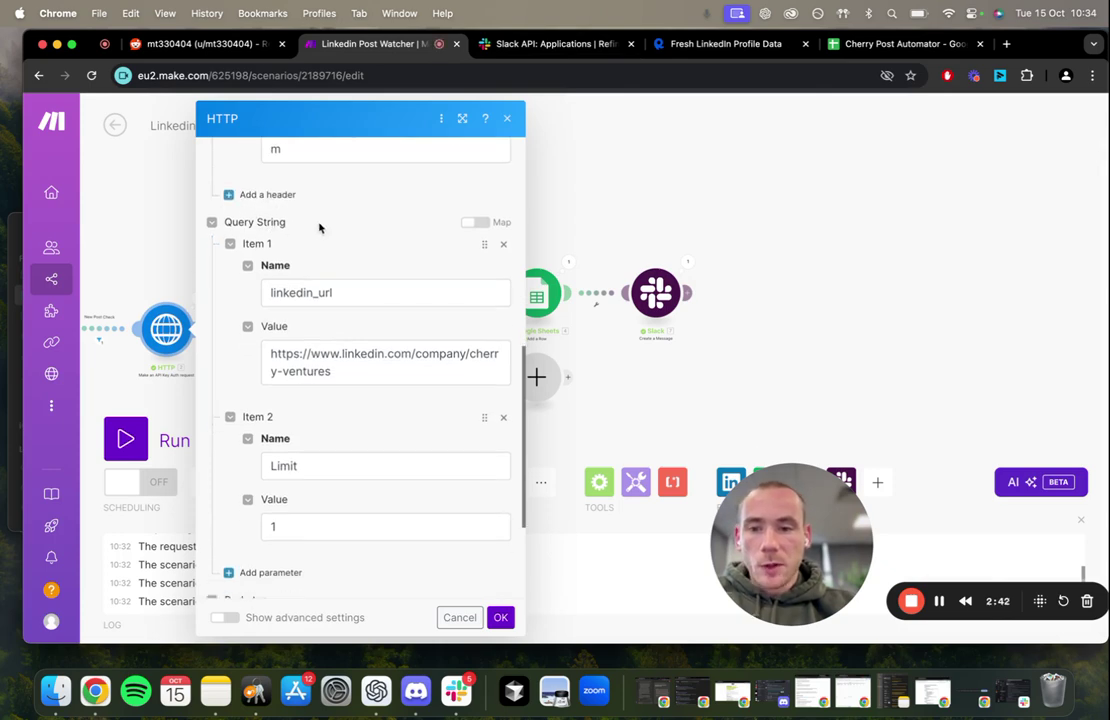
scroll(317, 228, down, 1)
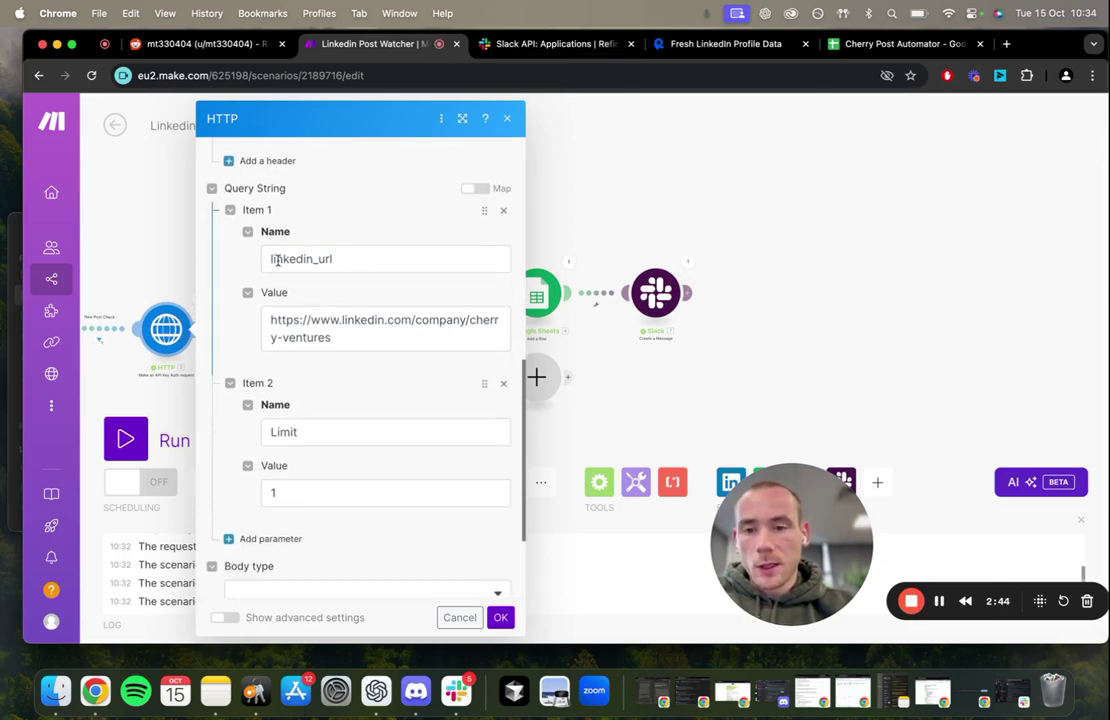
click(880, 44)
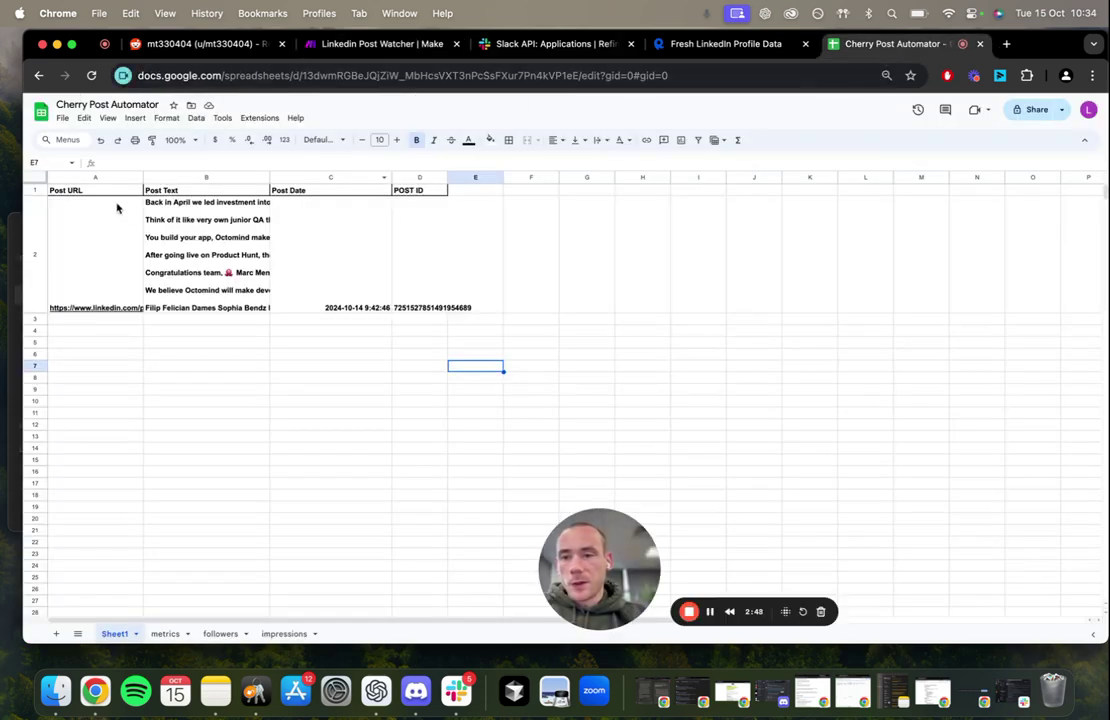
click(432, 44)
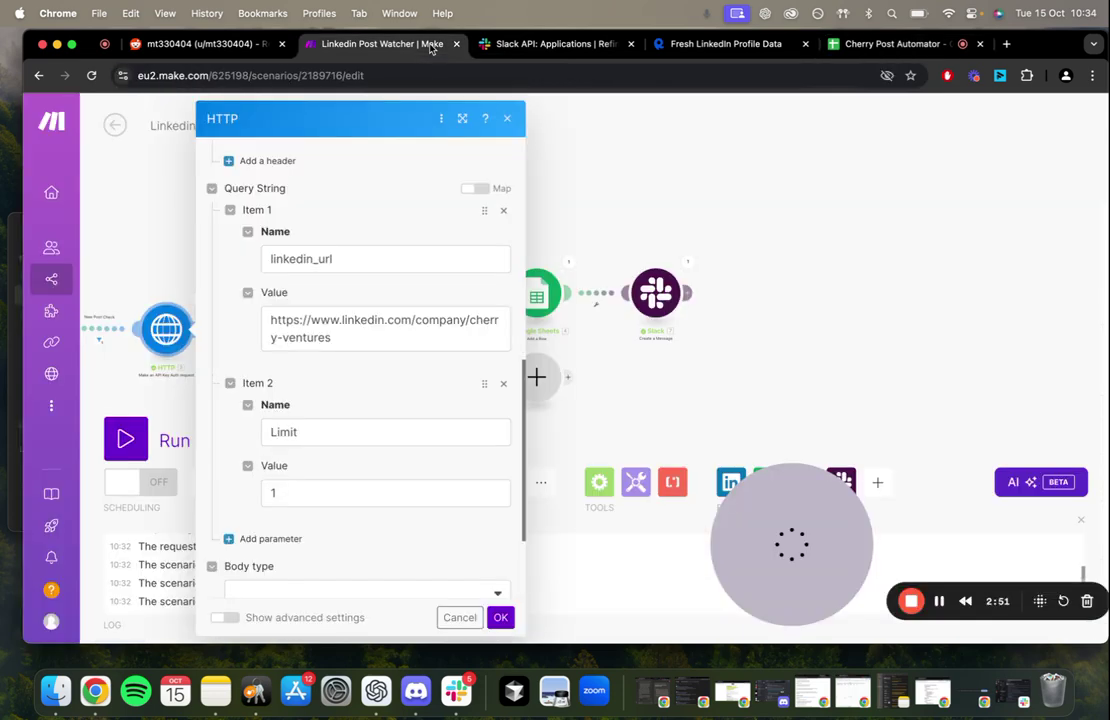
Highlight the company part of the LinkedIn page address in the linkedin_url query item's value, leaving the value as it is
click(359, 332)
drag(359, 332, 263, 319)
click(243, 325)
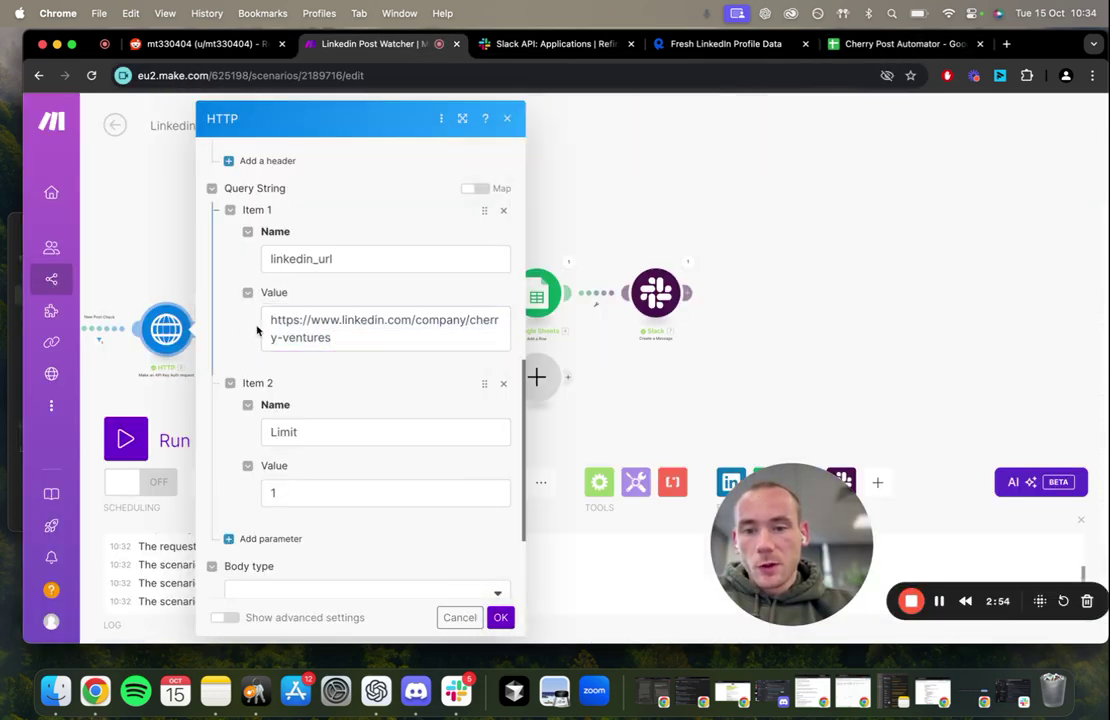
double_click(476, 325)
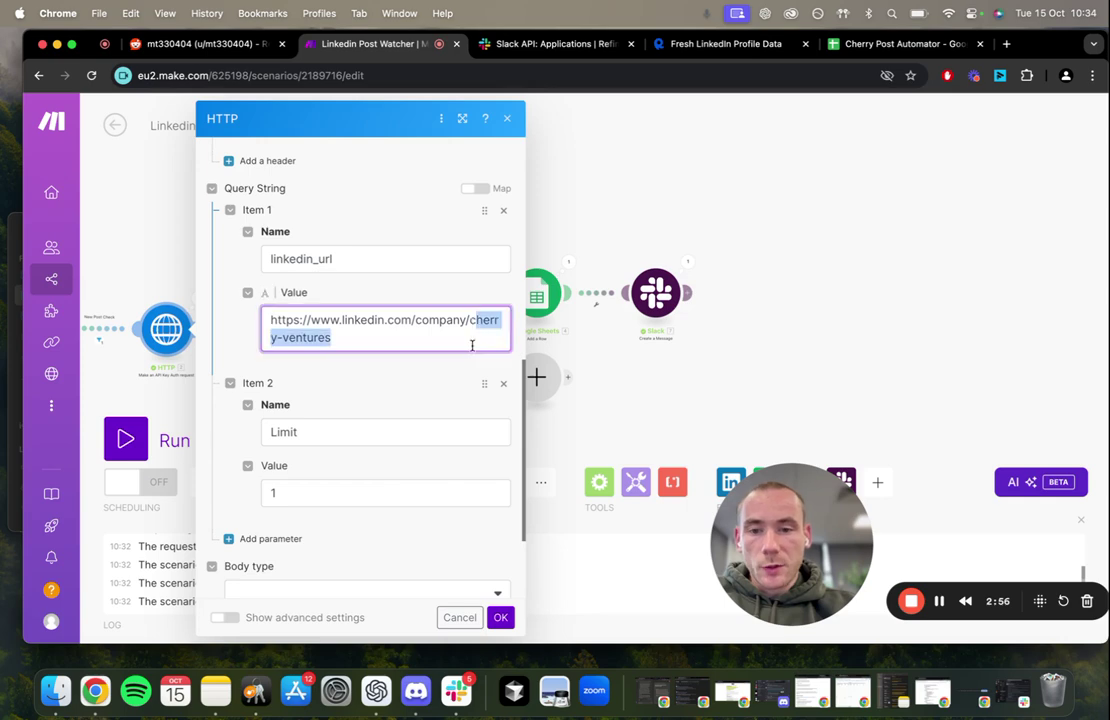
click(468, 332)
click(449, 281)
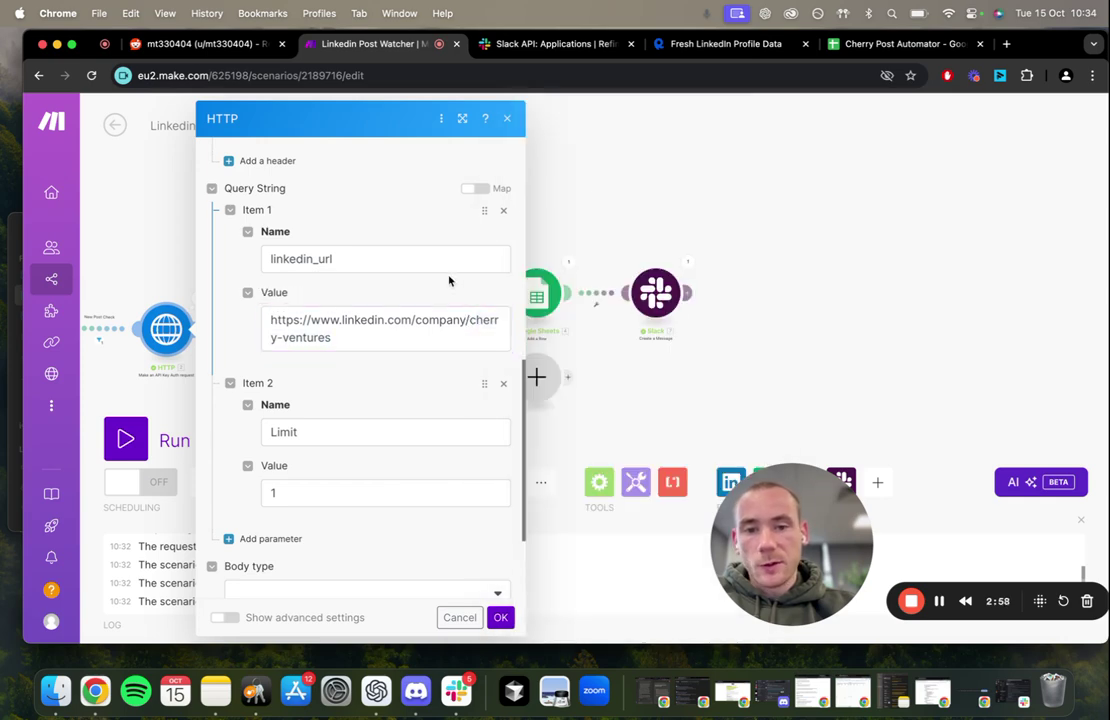
Run a test of RapidAPI's Get Company's Posts endpoint and examine the first post in the JSON response
click(712, 44)
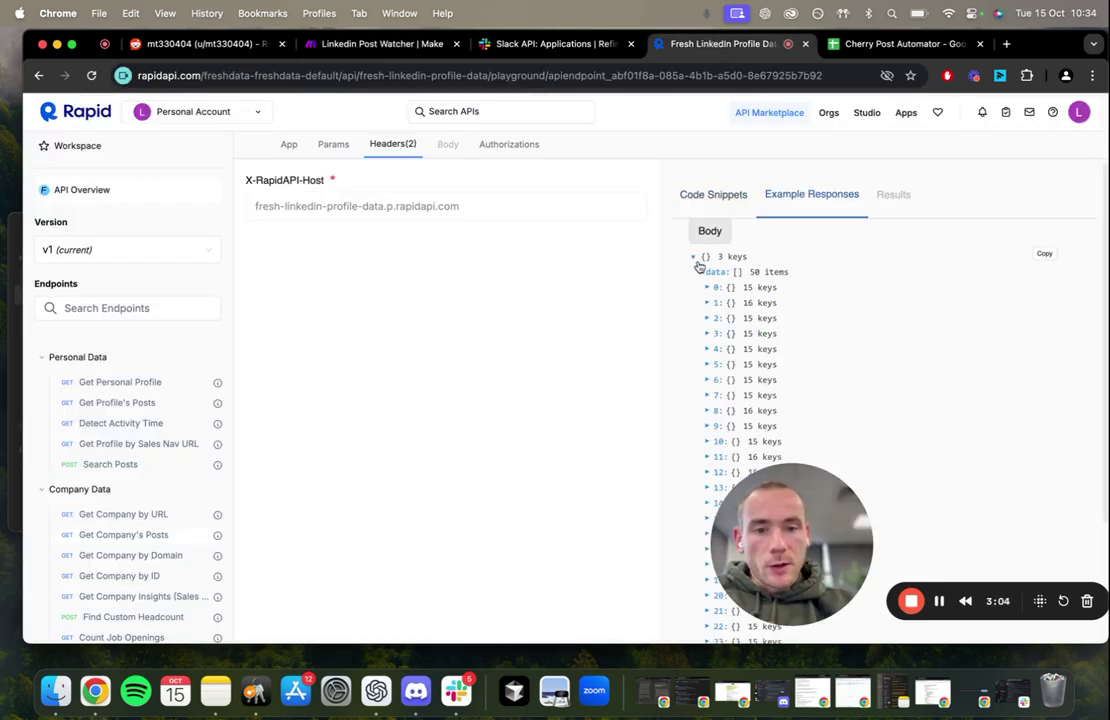
scroll(705, 280, up, 3)
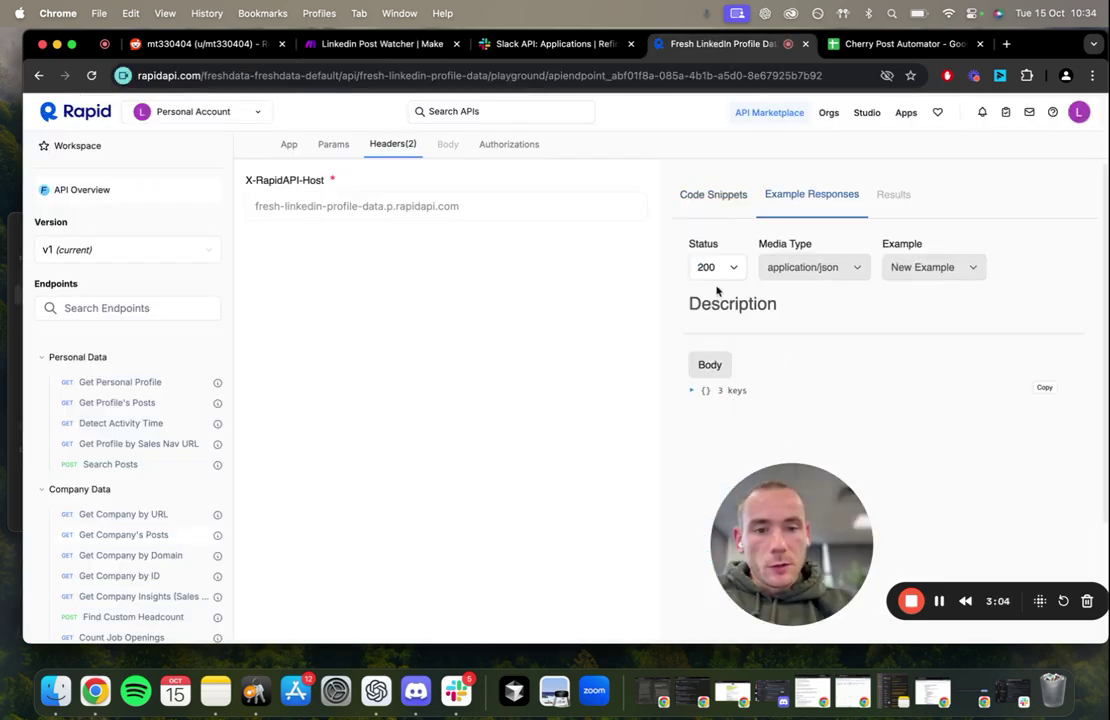
click(713, 194)
scroll(725, 225, up, 1)
click(1015, 160)
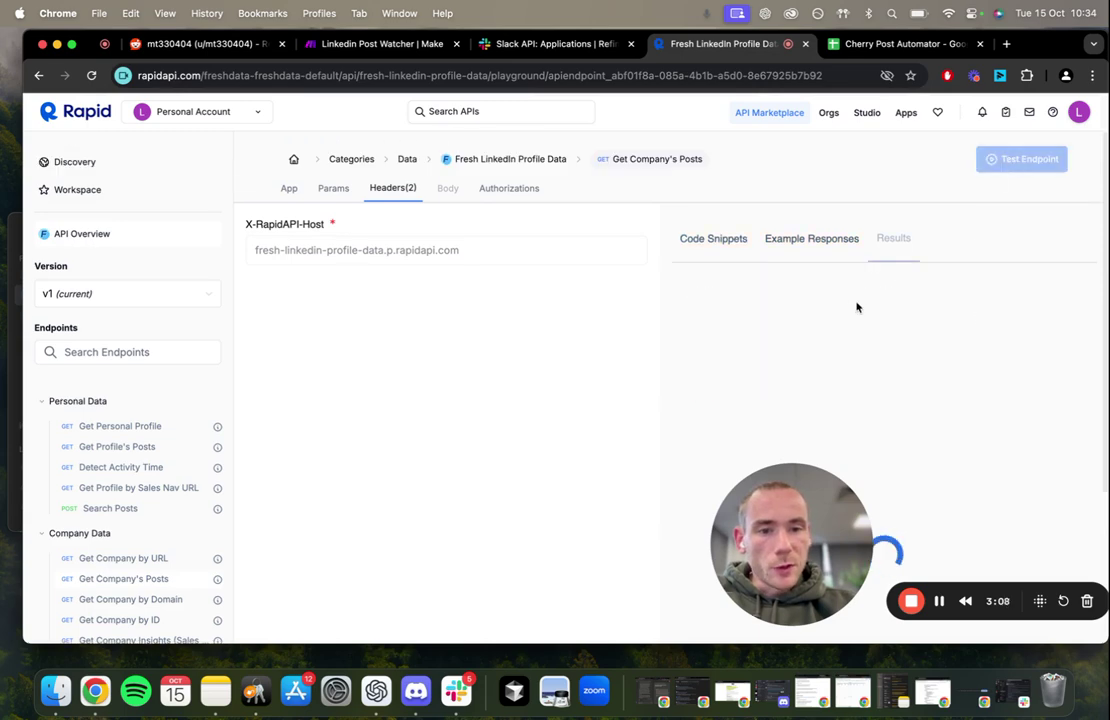
drag(822, 517, 552, 517)
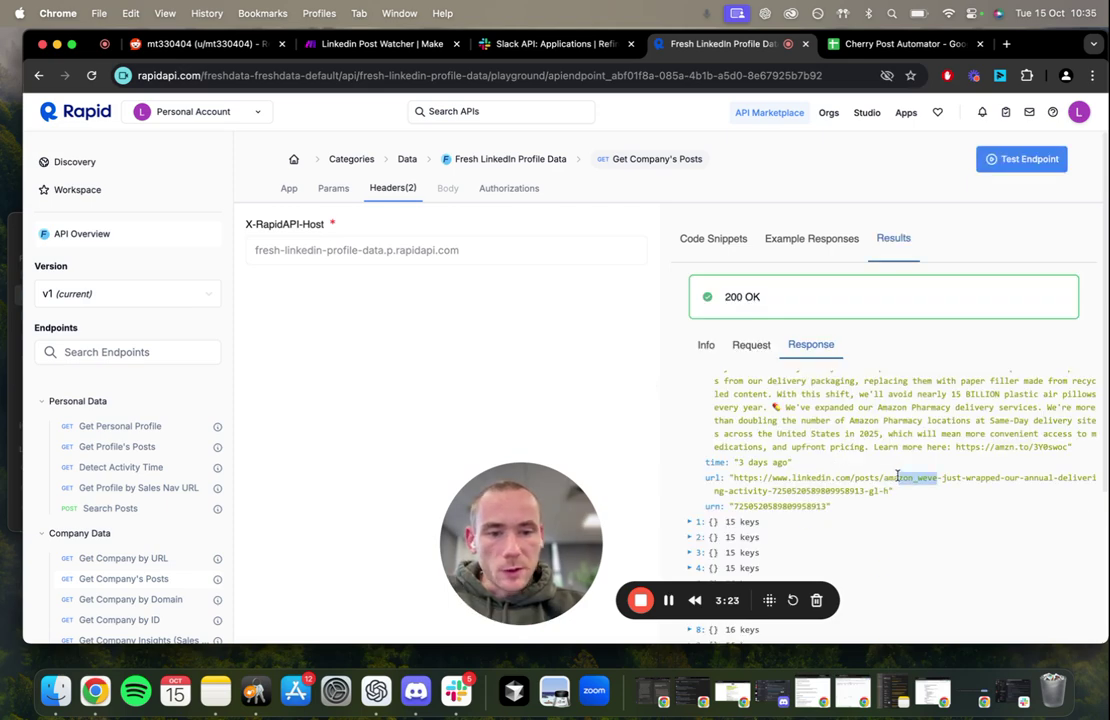
scroll(872, 447, up, 3)
scroll(872, 447, up, 10)
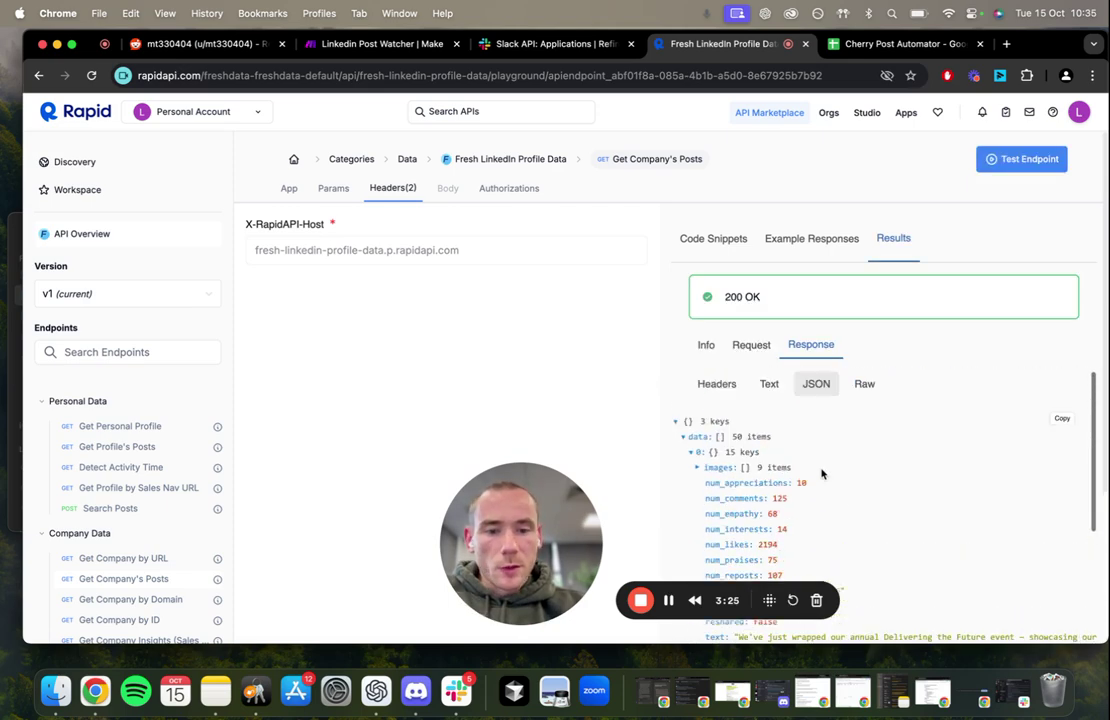
Review the HTTP module's Limit parameter, body type and parse response settings in Make, and close the module
click(395, 48)
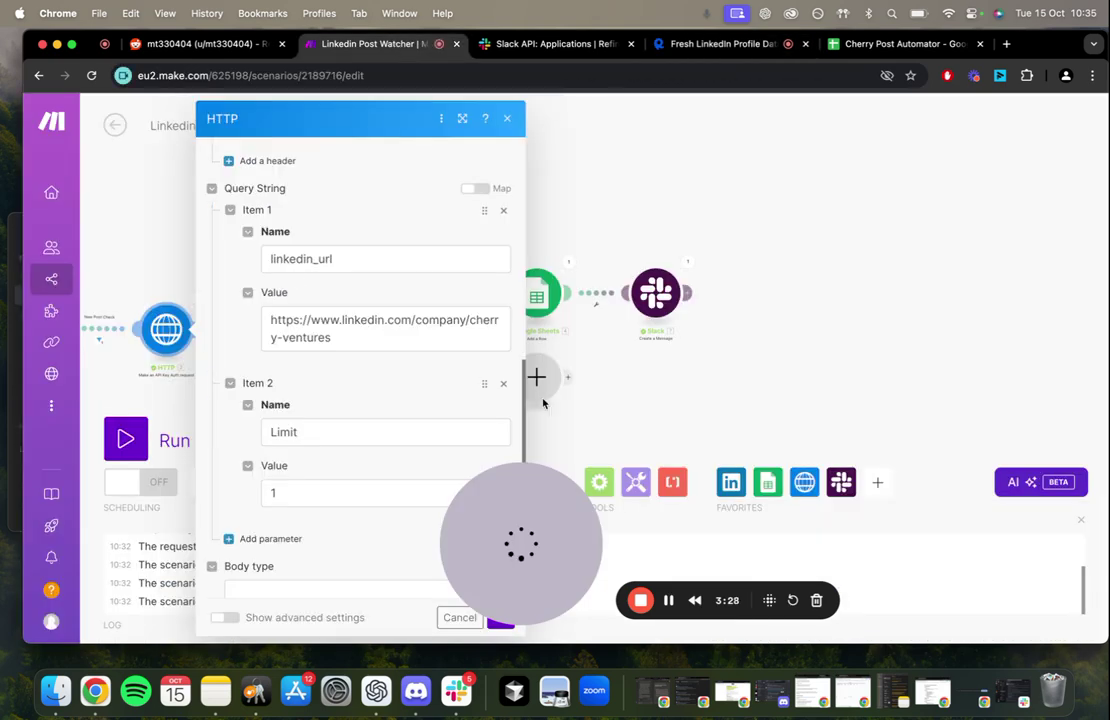
scroll(311, 402, down, 2)
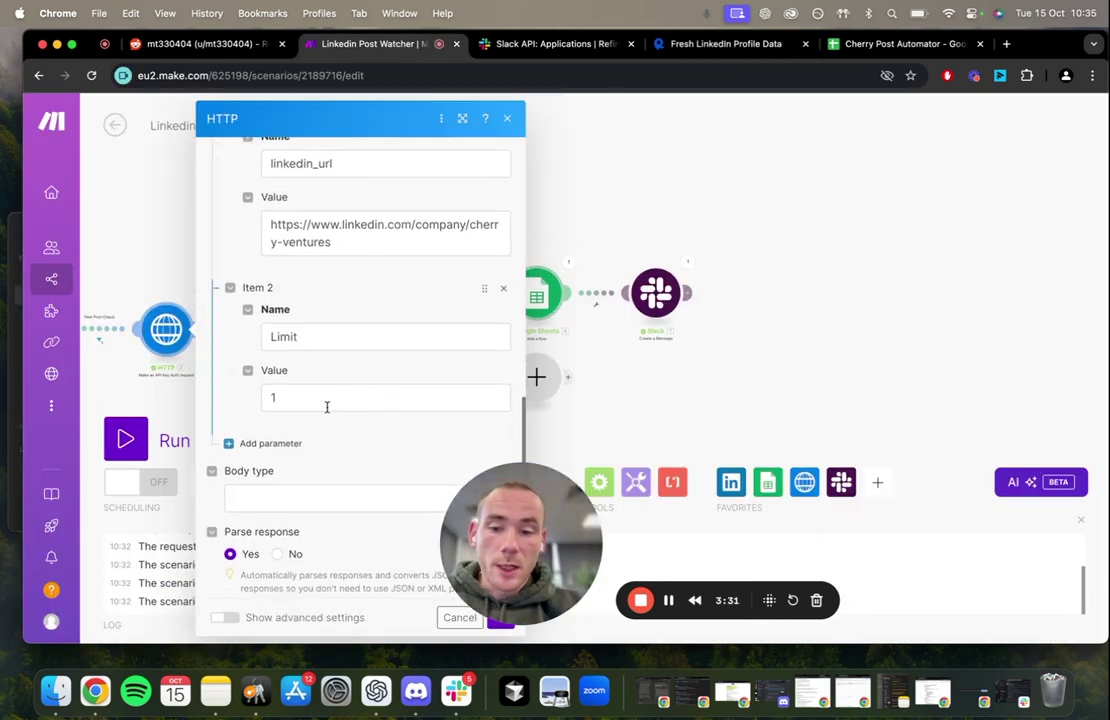
scroll(307, 400, down, 1)
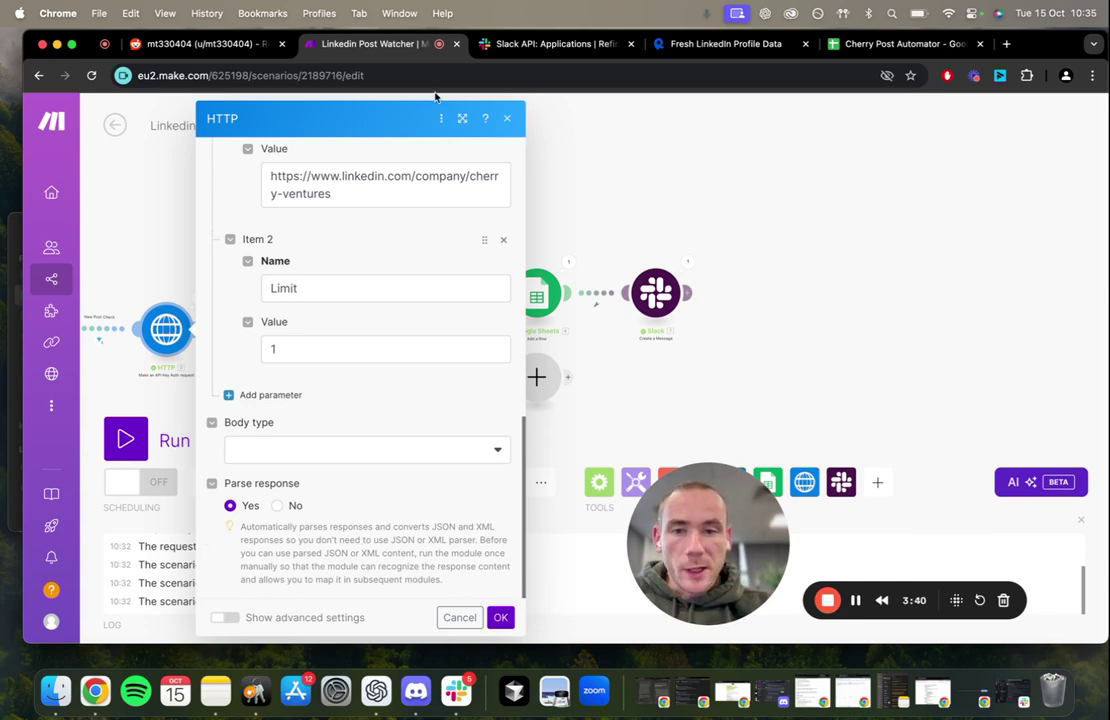
click(508, 119)
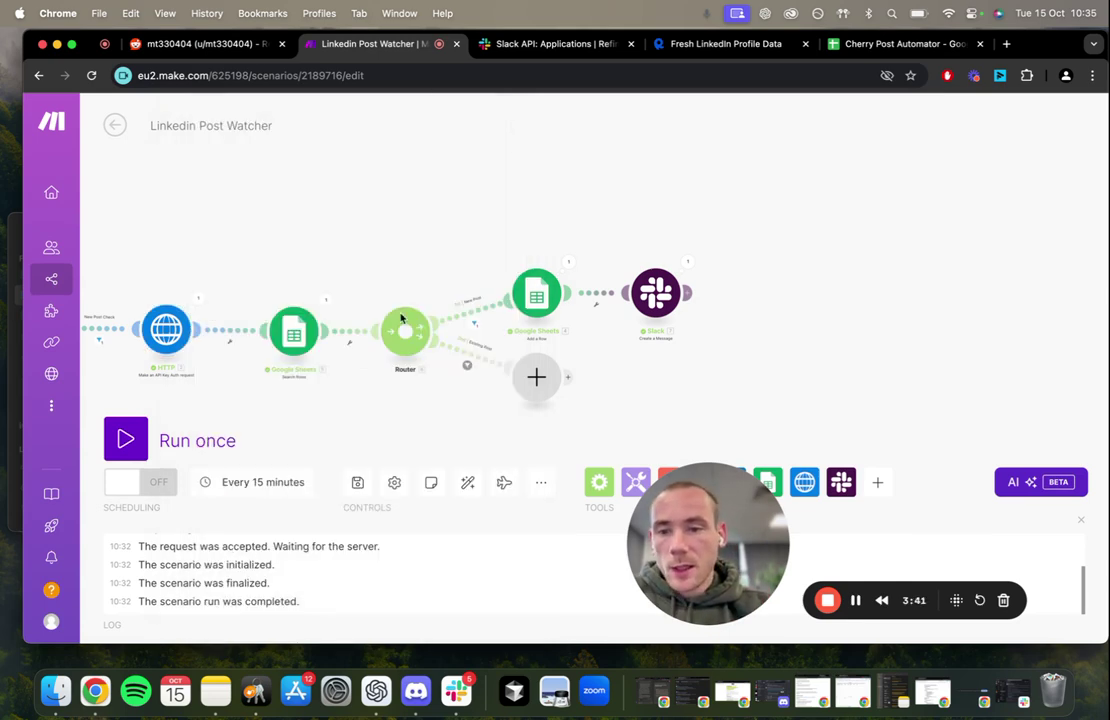
Review the Google Sheets Search Rows module's spreadsheet, sheet, column range and POST ID filter settings, and close it
click(293, 329)
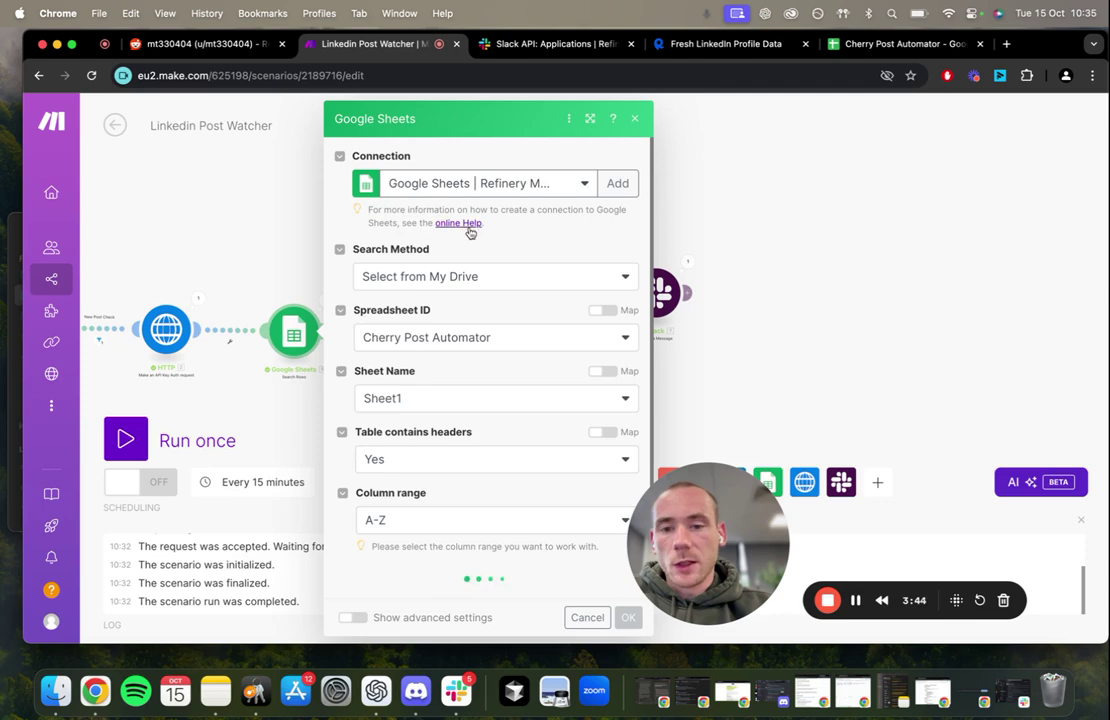
scroll(418, 283, down, 1)
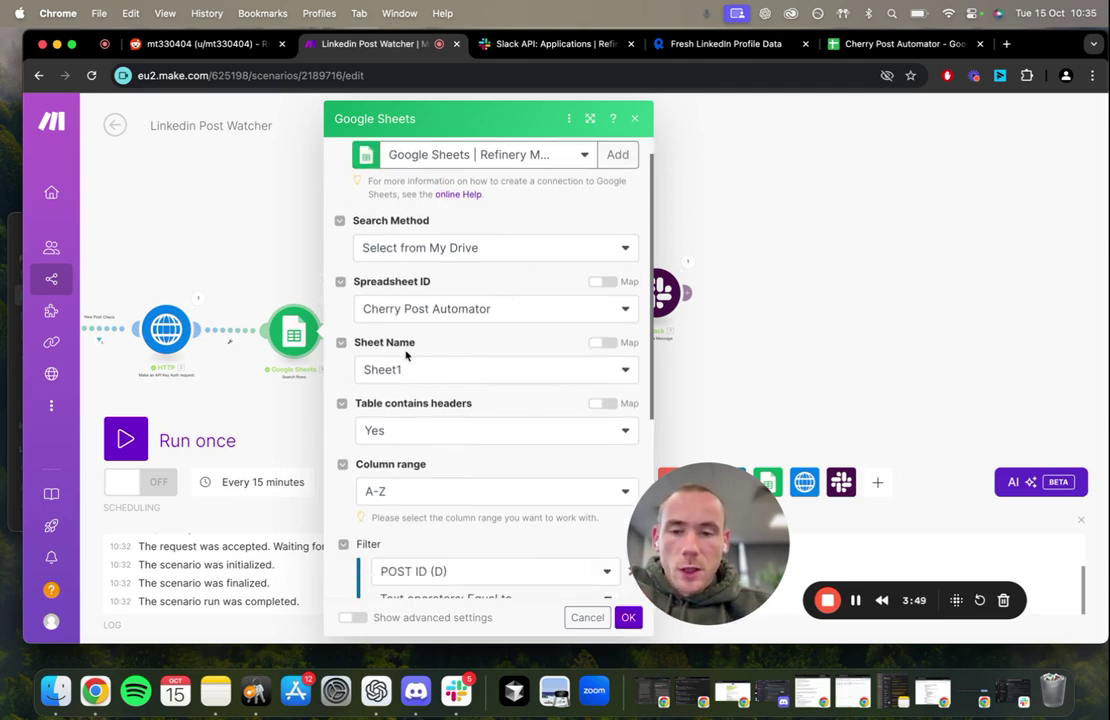
click(254, 231)
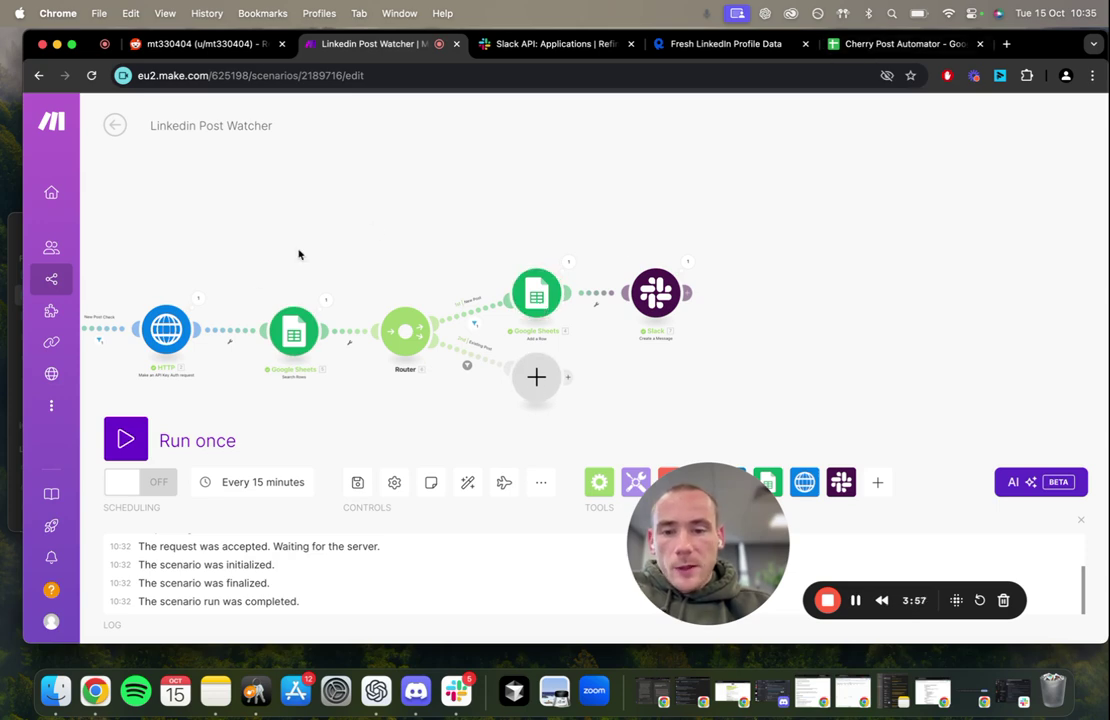
click(162, 318)
scroll(339, 330, down, 10)
click(132, 250)
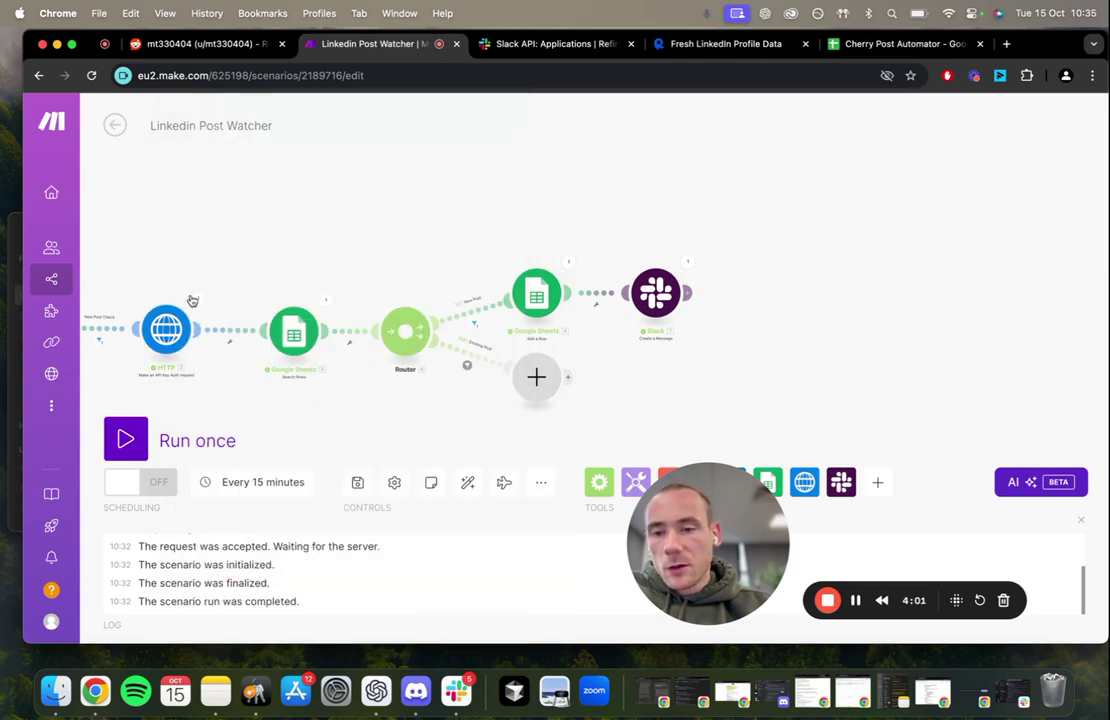
Open the HTTP module's last run output and expand the response Headers array with its first four entries
click(201, 305)
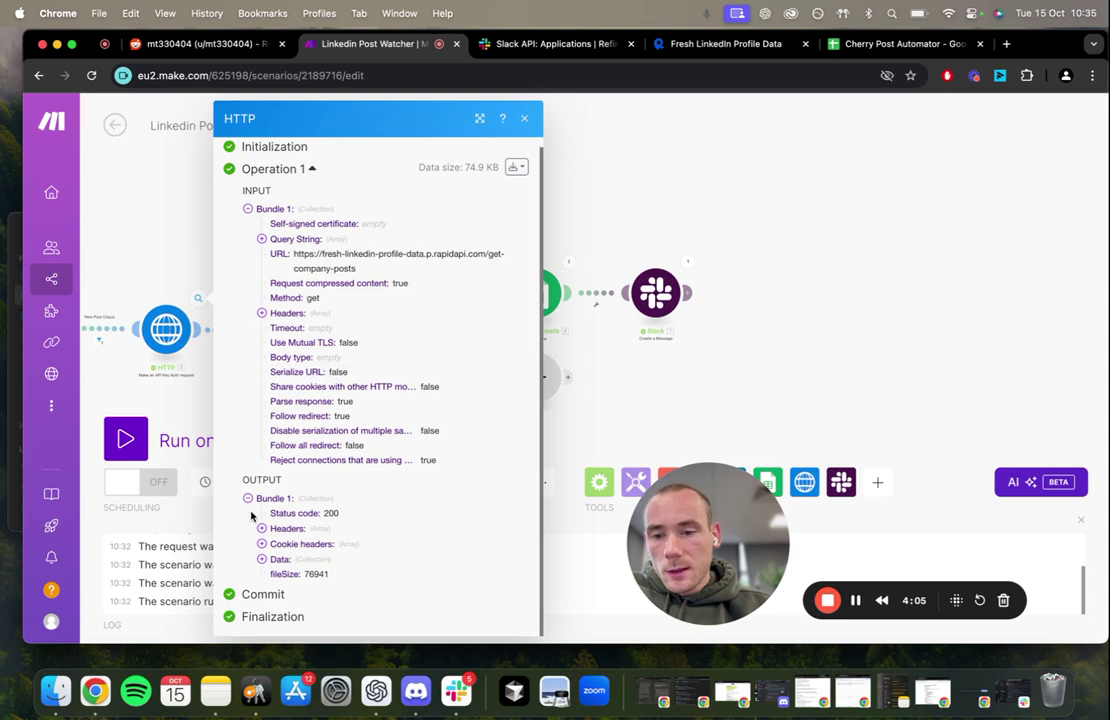
click(261, 527)
scroll(265, 520, down, 2)
click(276, 503)
scroll(280, 502, down, 3)
click(277, 490)
scroll(279, 445, down, 2)
click(277, 428)
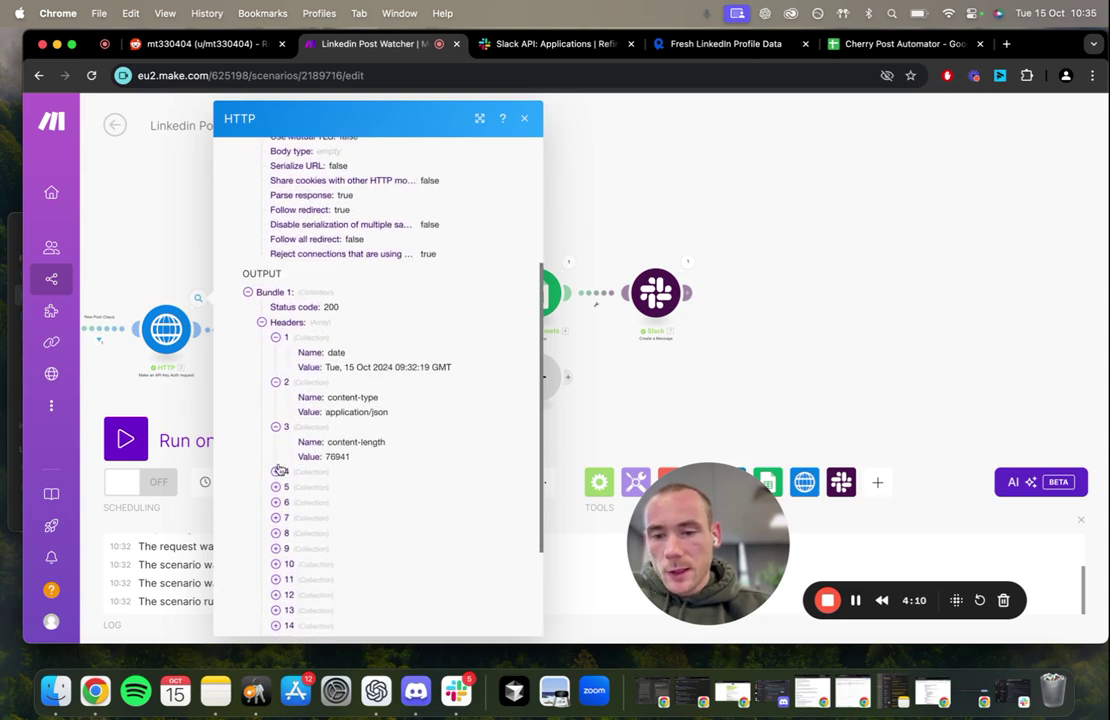
click(279, 473)
scroll(280, 470, down, 3)
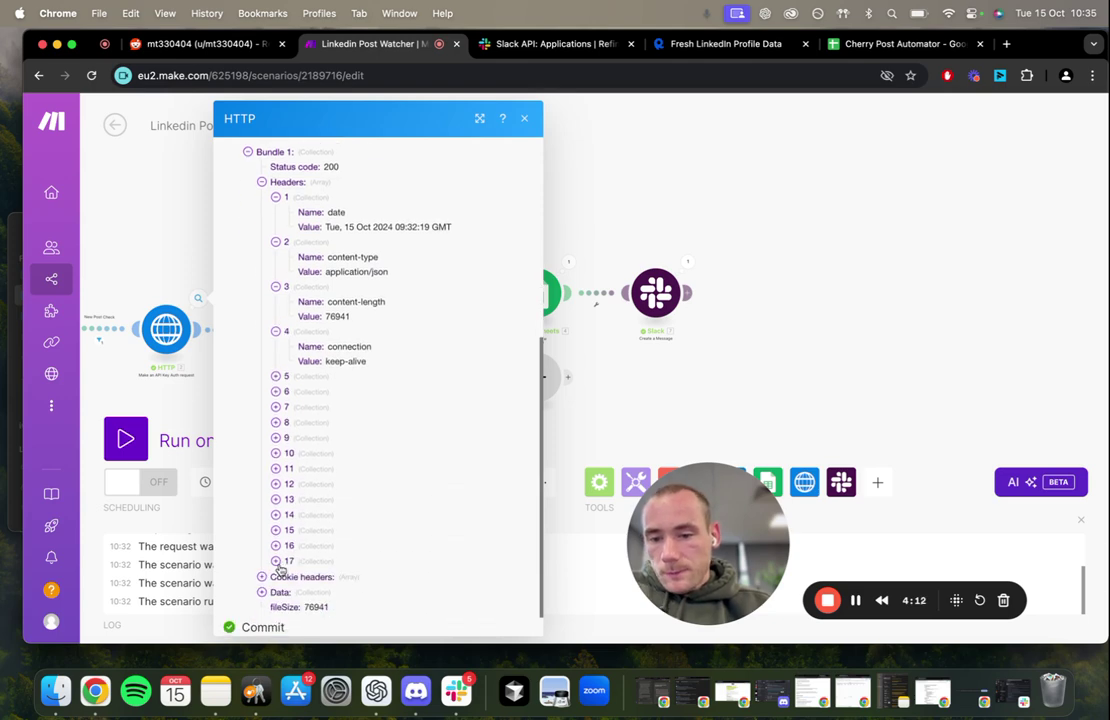
Expand the output's Data collection down to the first post and highlight its urn value
click(266, 594)
scroll(266, 596, down, 2)
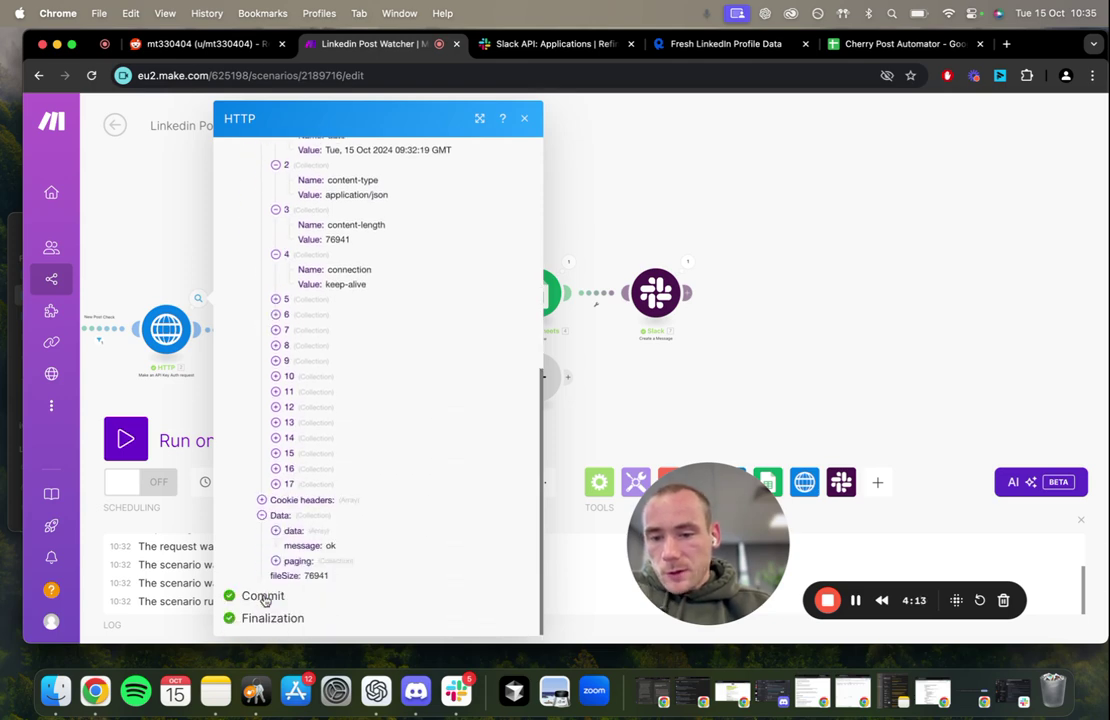
click(277, 532)
scroll(320, 480, down, 7)
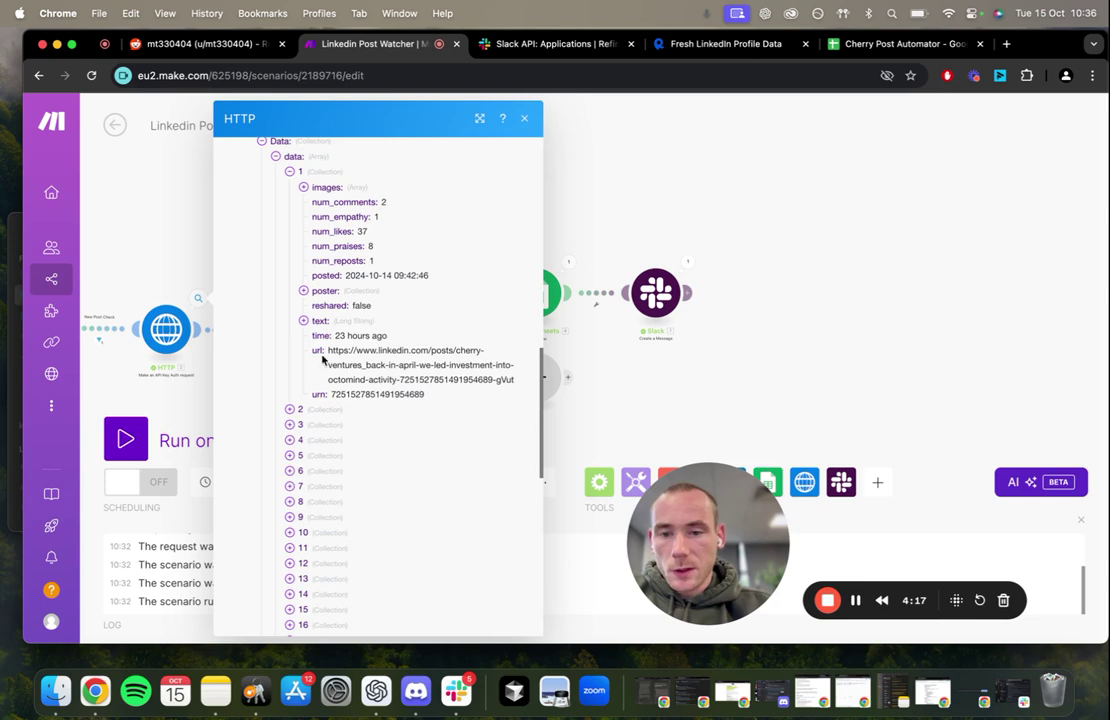
drag(332, 394, 451, 398)
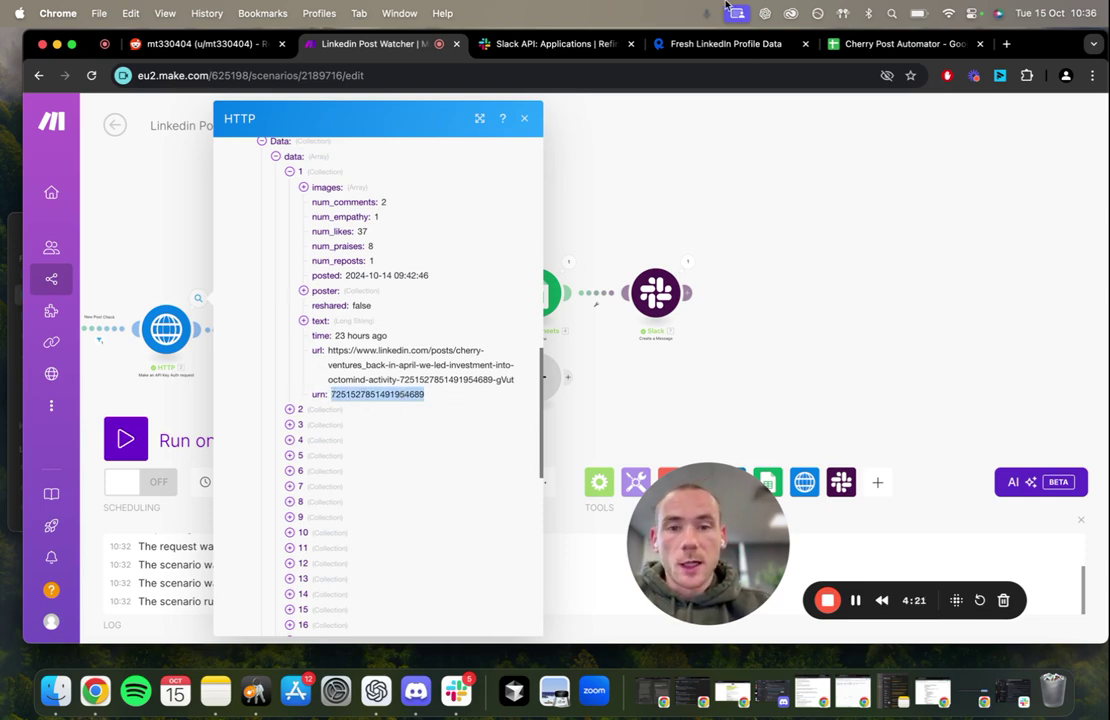
Compare the post's urn with the POST ID column in the Cherry Post Automator spreadsheet, and close the HTTP output
click(925, 42)
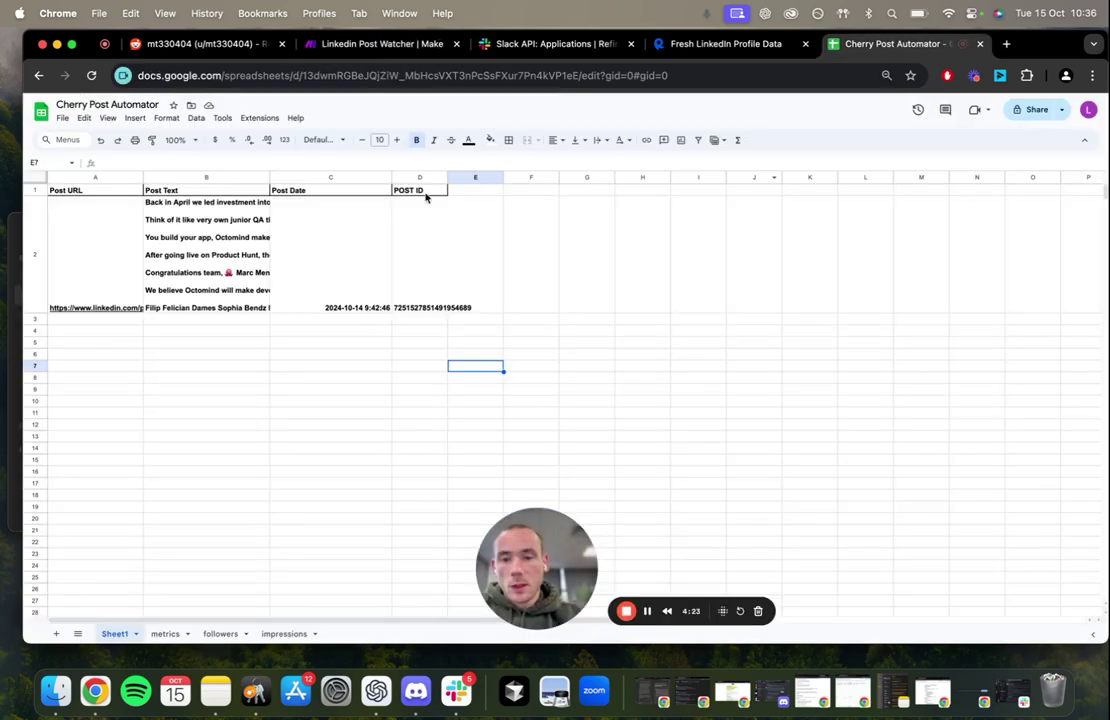
click(380, 43)
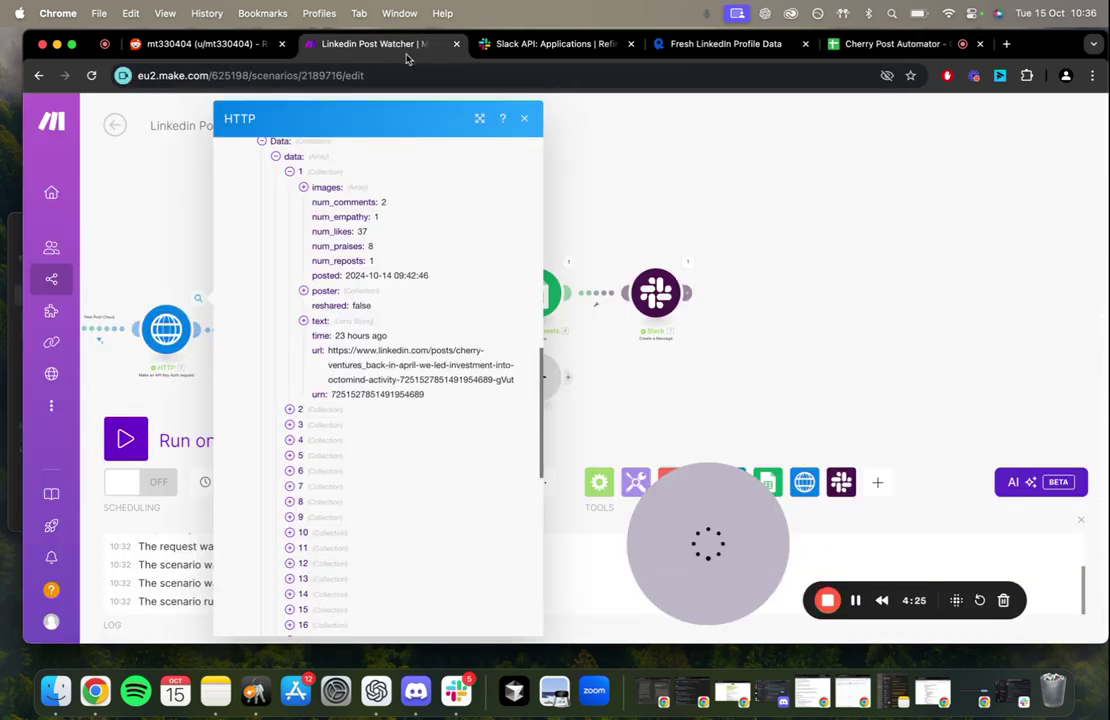
click(627, 204)
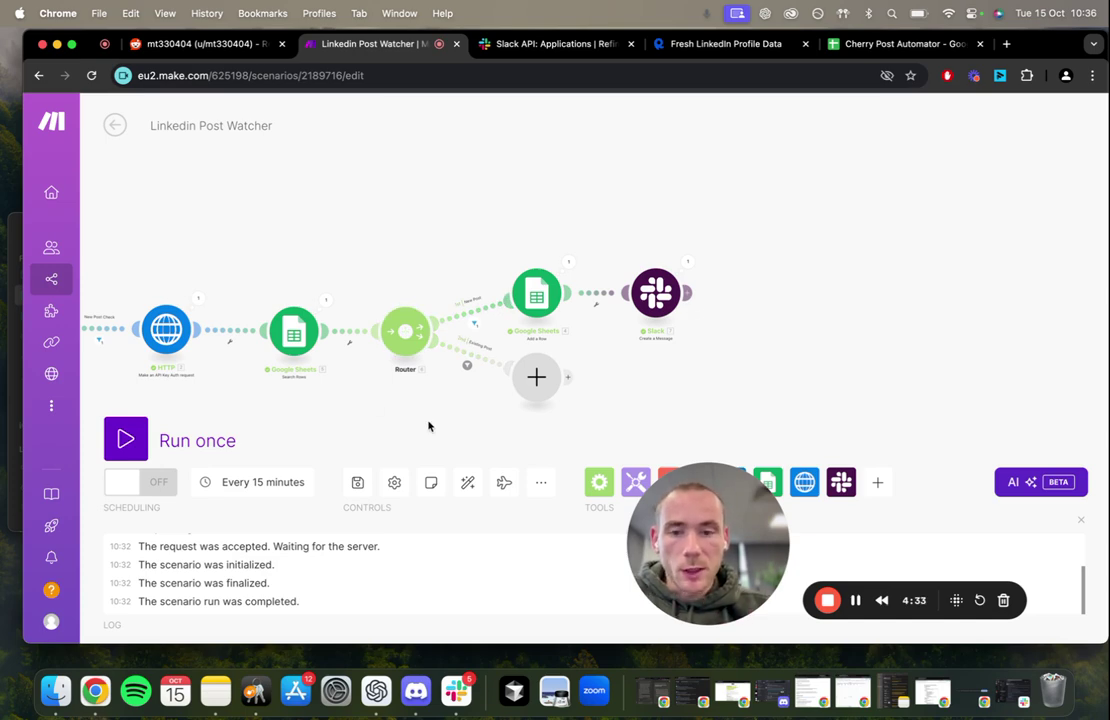
Inspect the router's New Post route filter and relate the Add a Row and Slack steps to the Cherry Post Automator columns
click(475, 327)
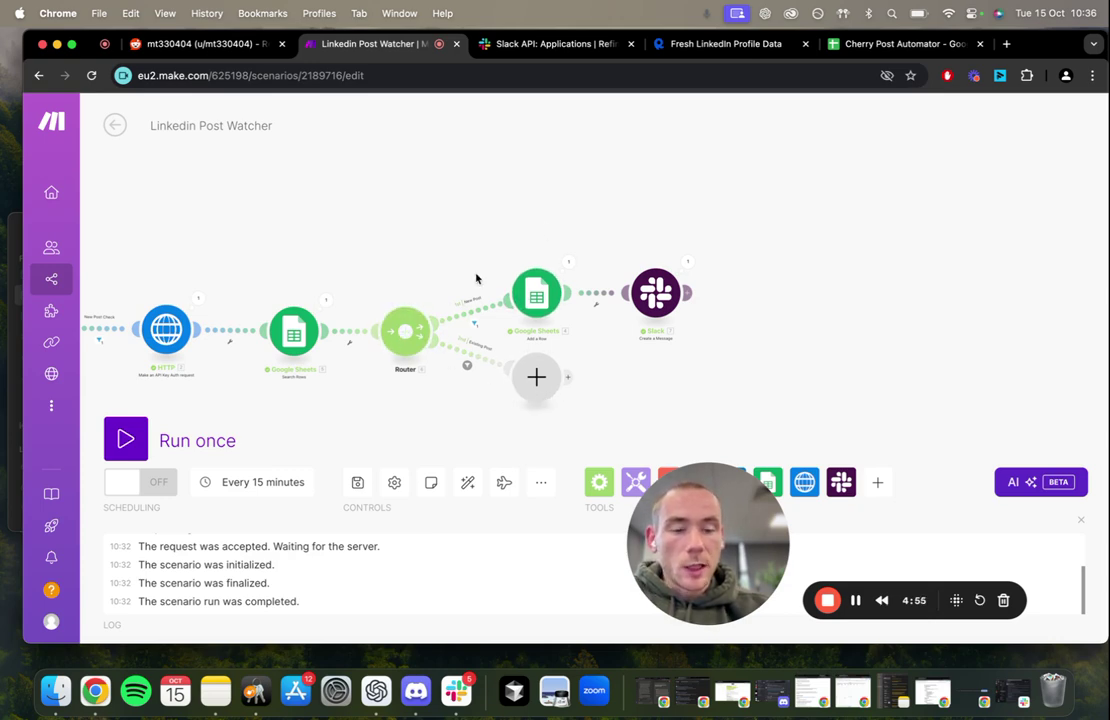
click(883, 46)
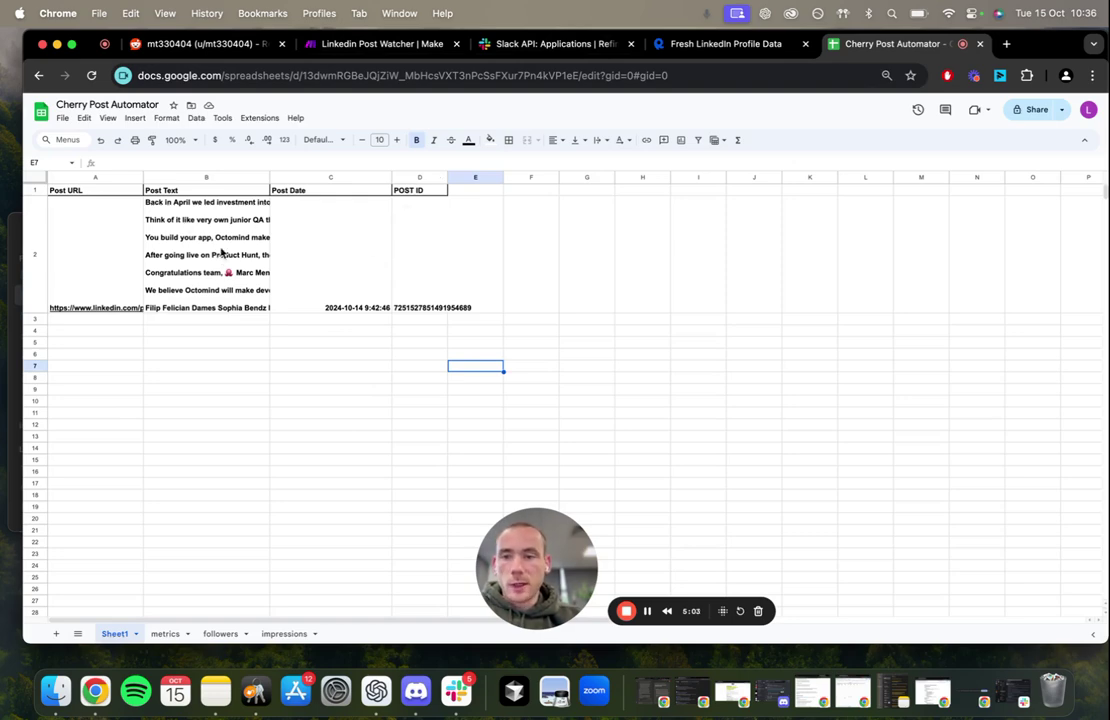
click(421, 43)
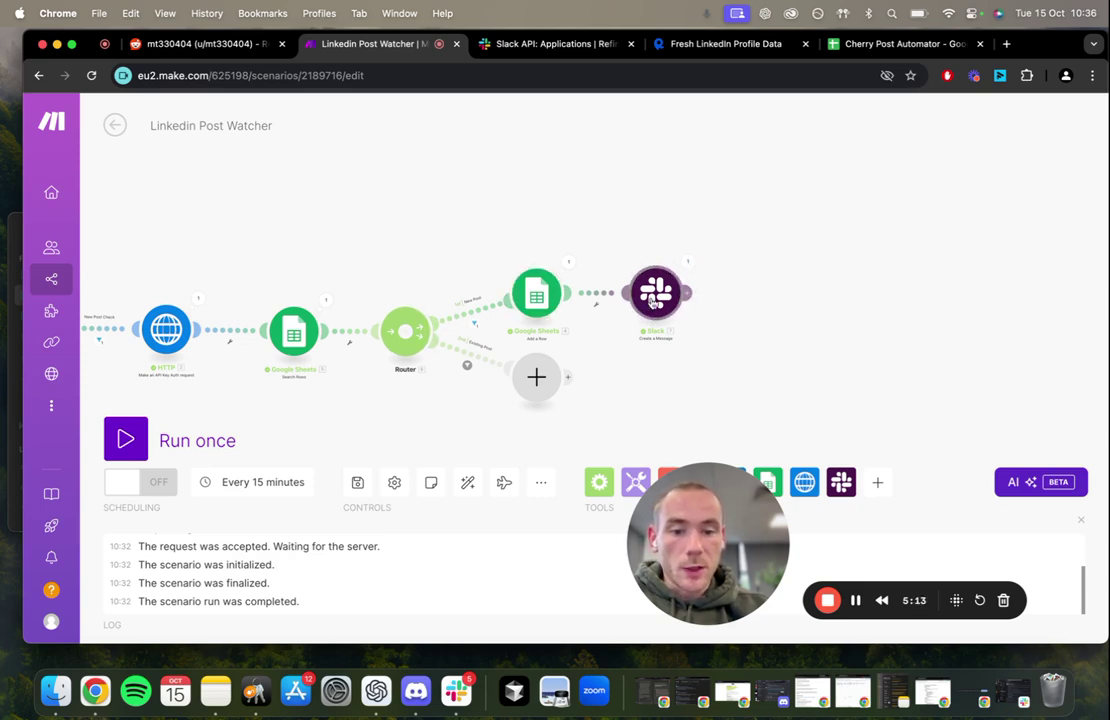
click(887, 44)
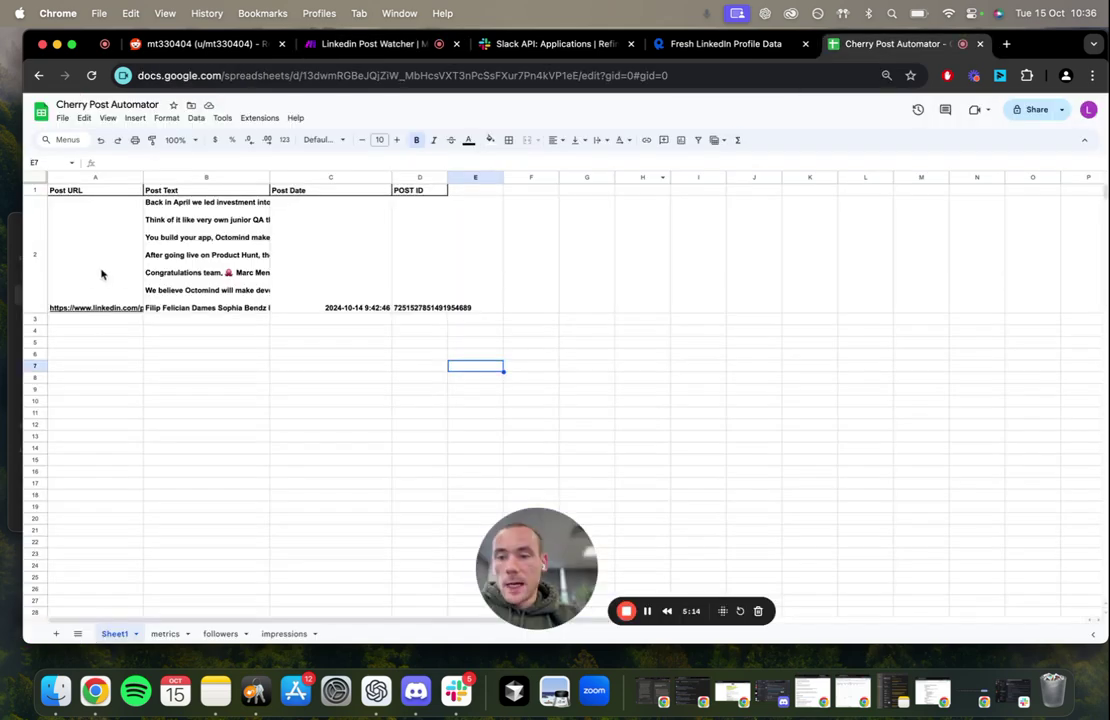
Open the Slack module's settings in the Make scenario and review its connection, channel and message text
click(545, 44)
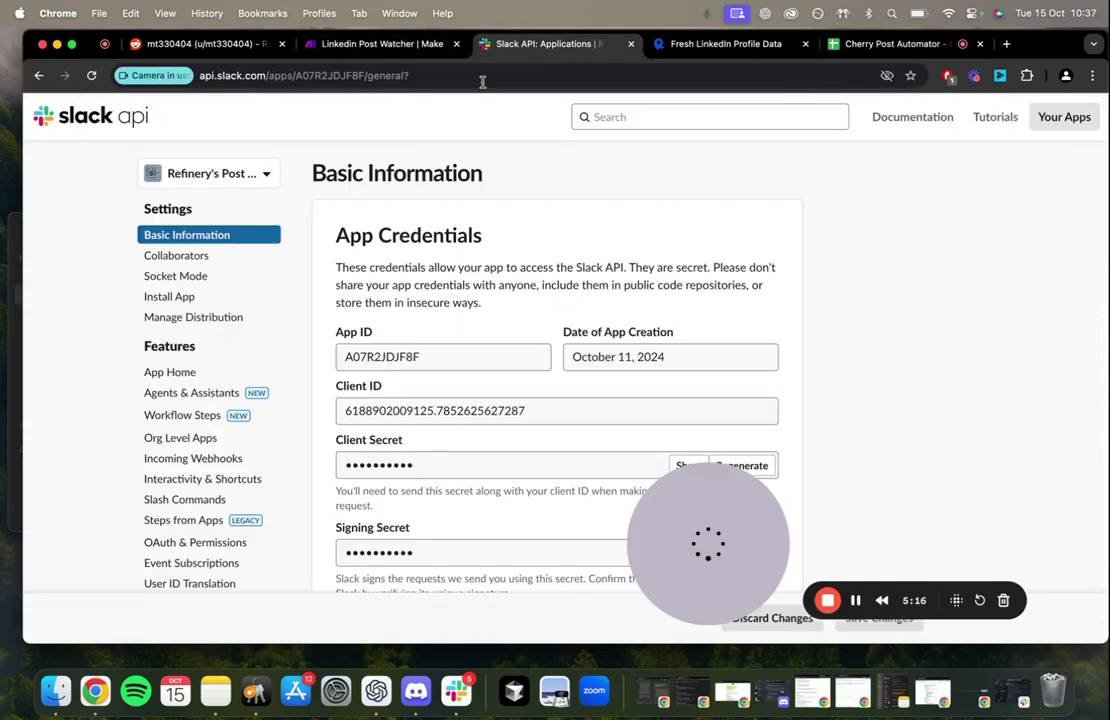
click(378, 44)
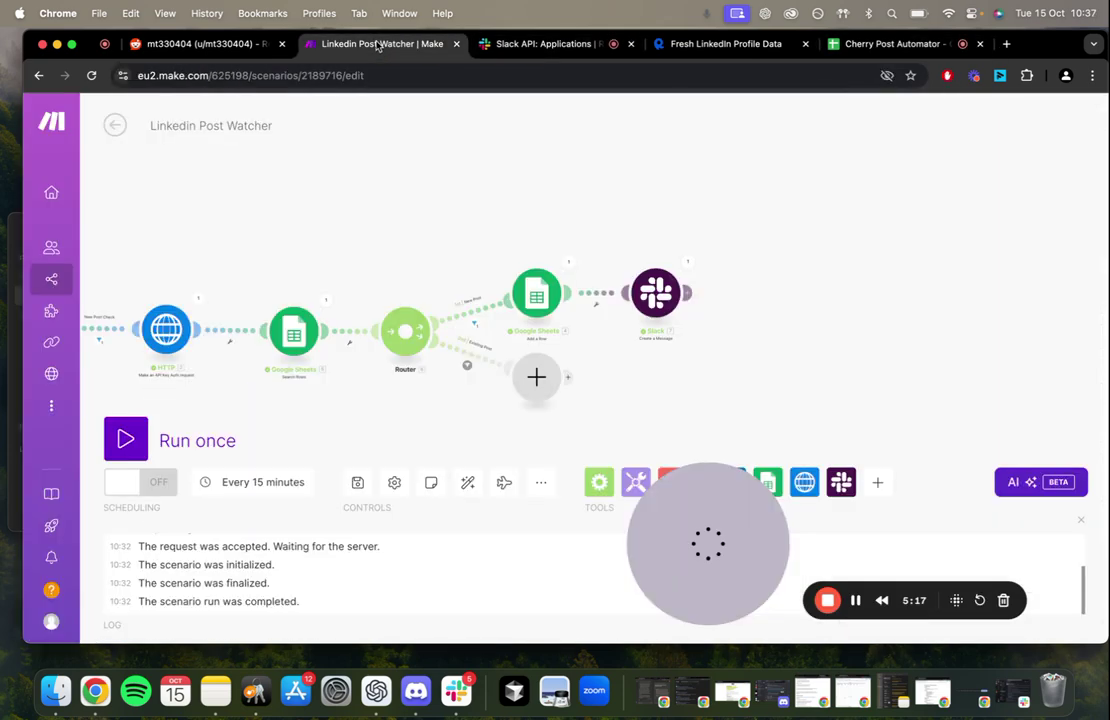
click(659, 295)
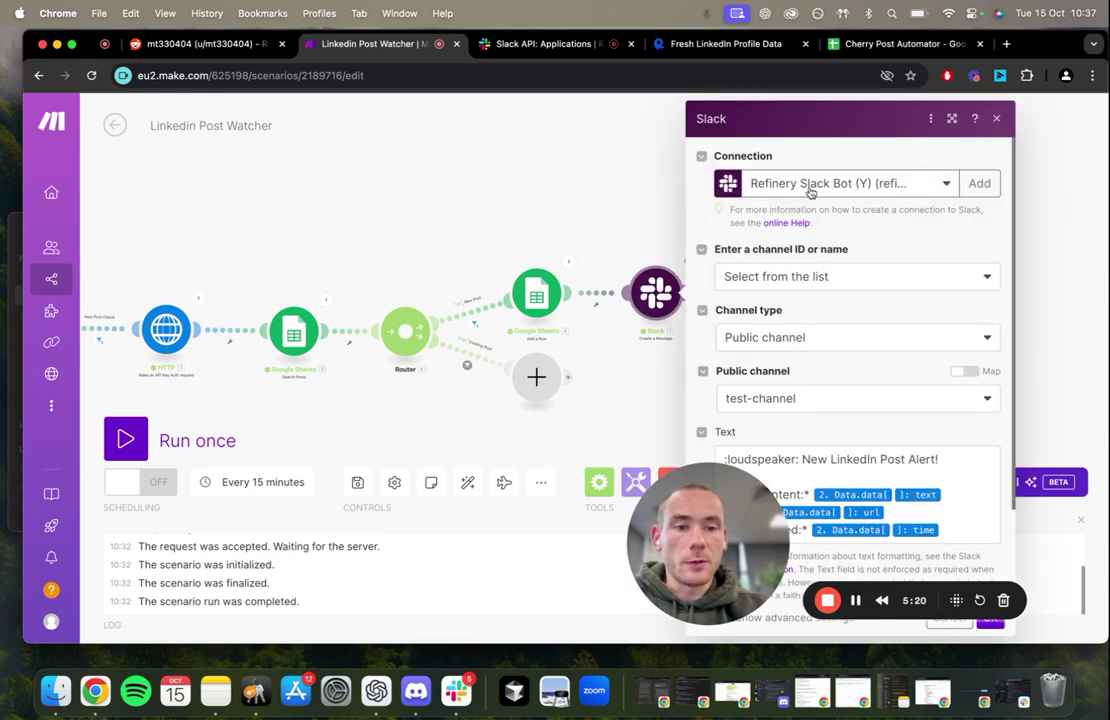
scroll(875, 240, down, 1)
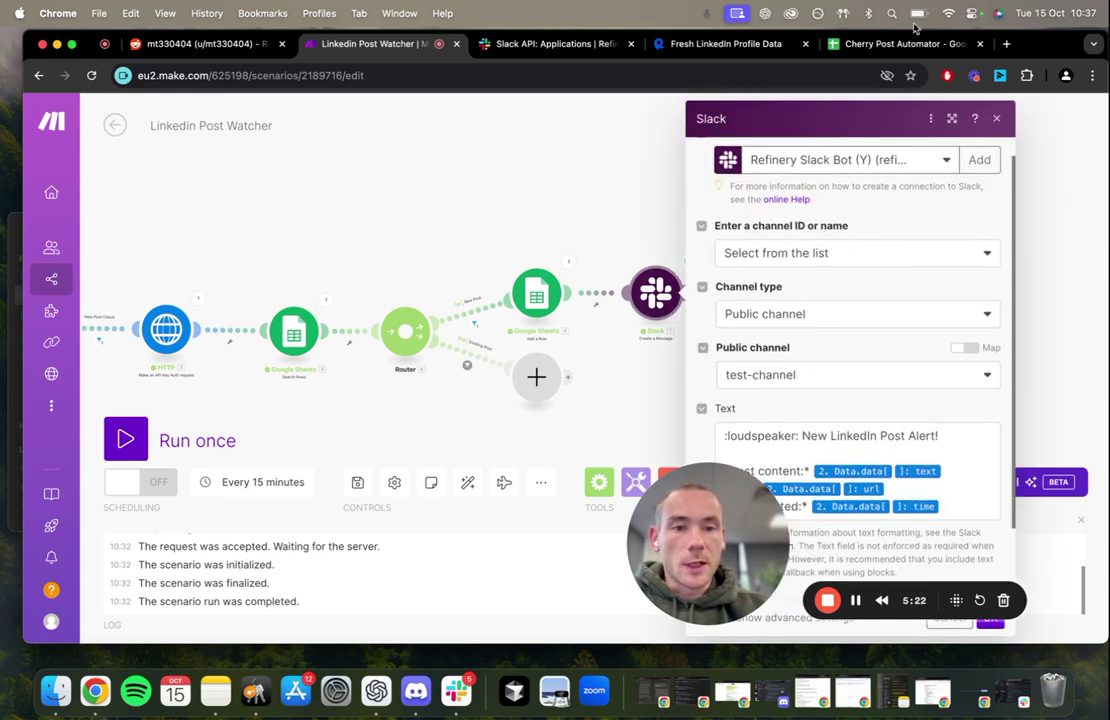
Return to the Slack app's settings page and load the Slack API apps list at api.slack.com/apps in a new browser tab
click(515, 44)
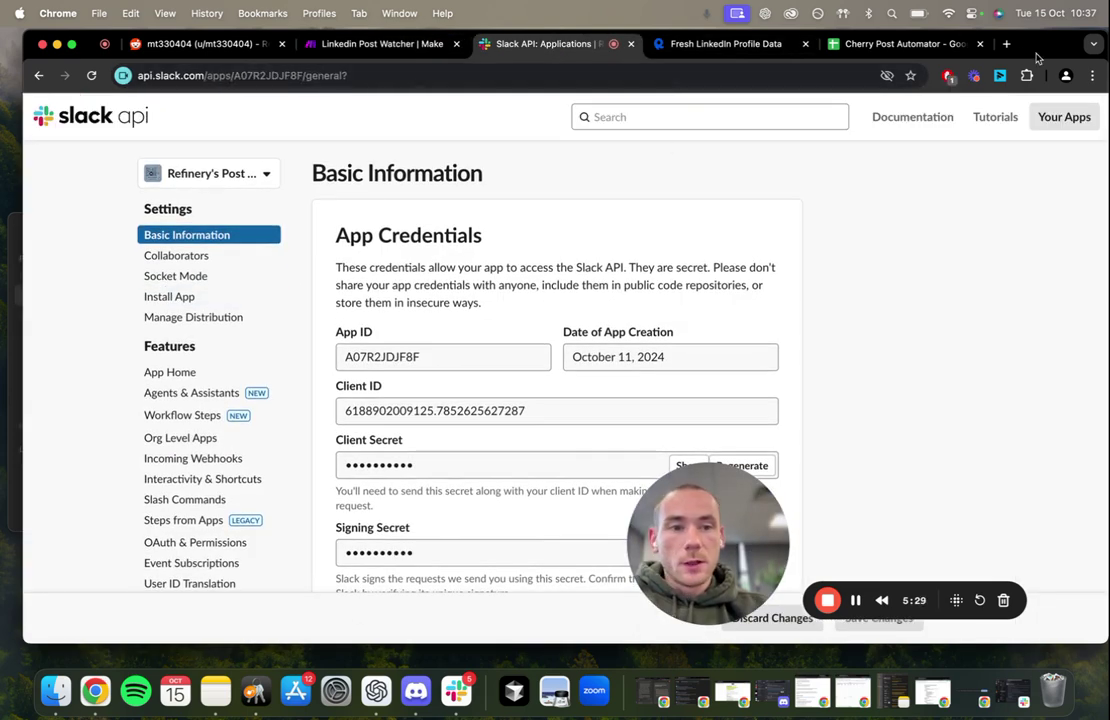
click(250, 75)
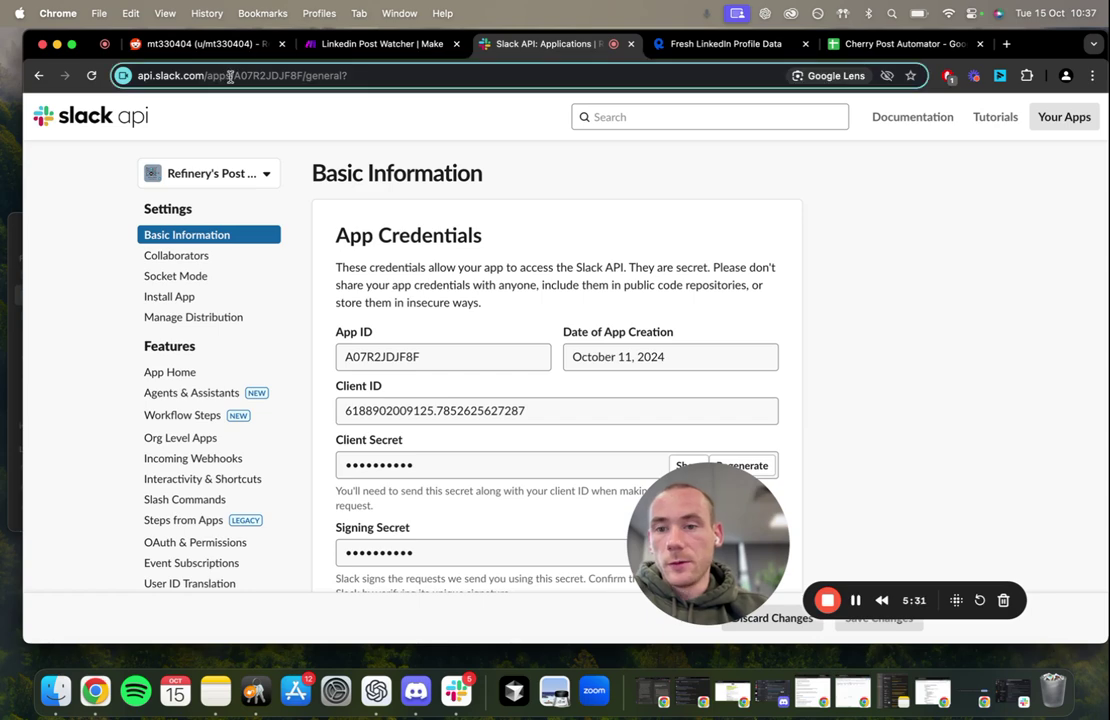
click(459, 201)
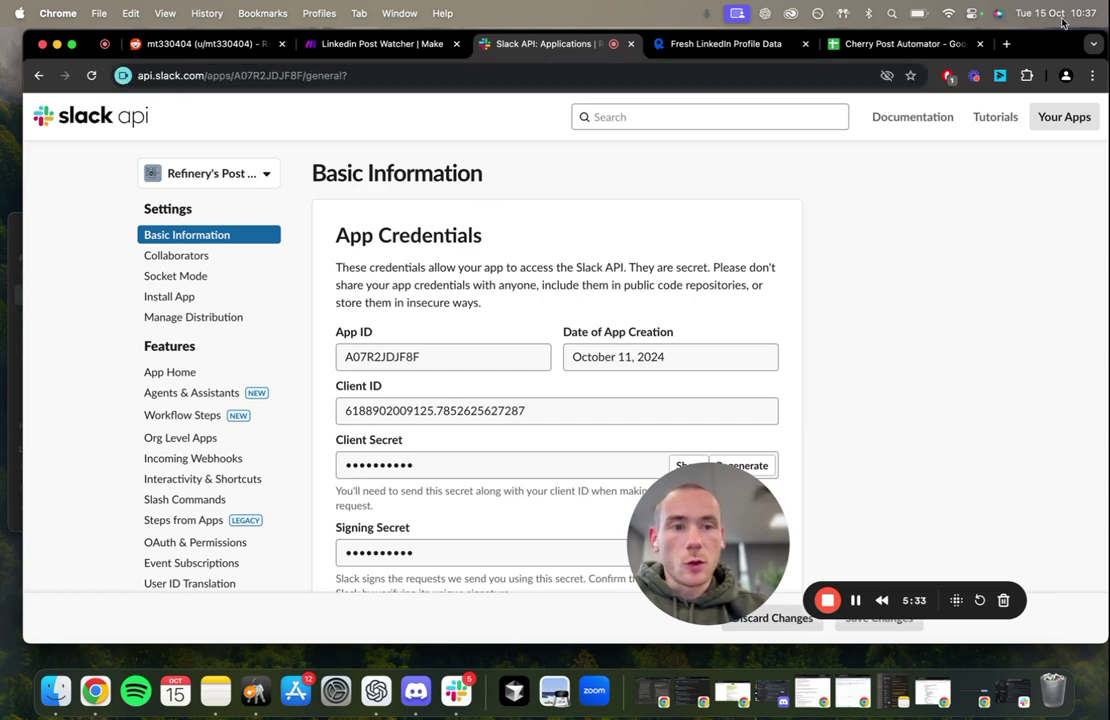
click(1007, 45)
text(api.slack.com/apps)
key(Return)
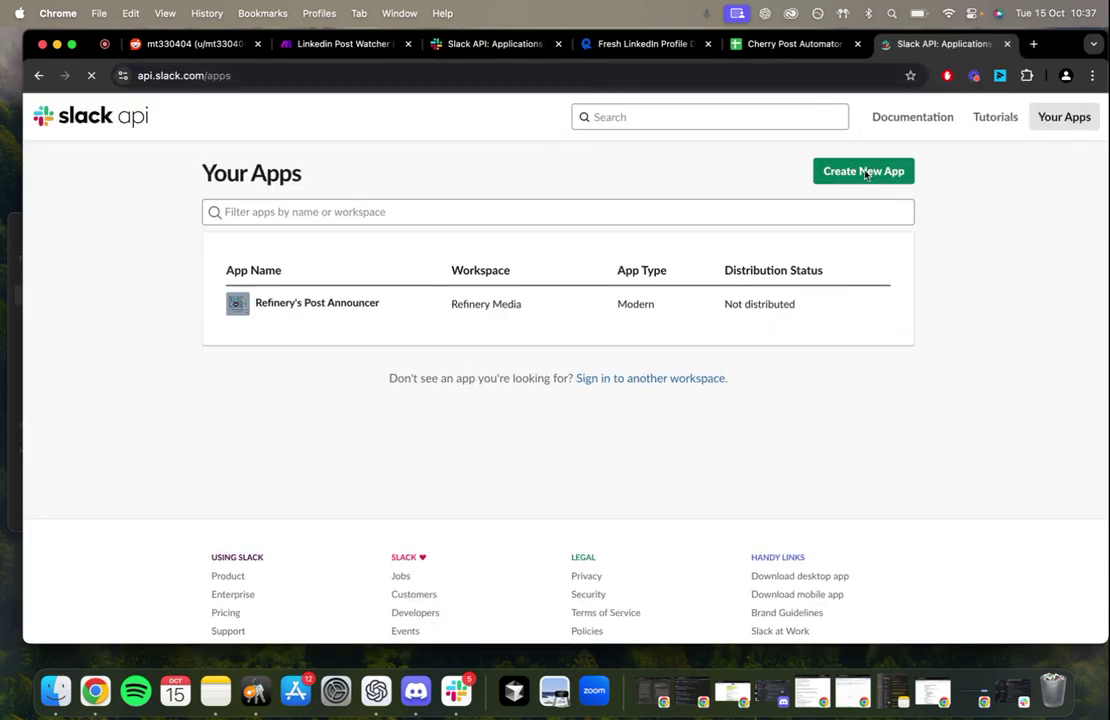
Preview the from-scratch app creation form and its workspace choices, and cancel without creating an app
click(869, 170)
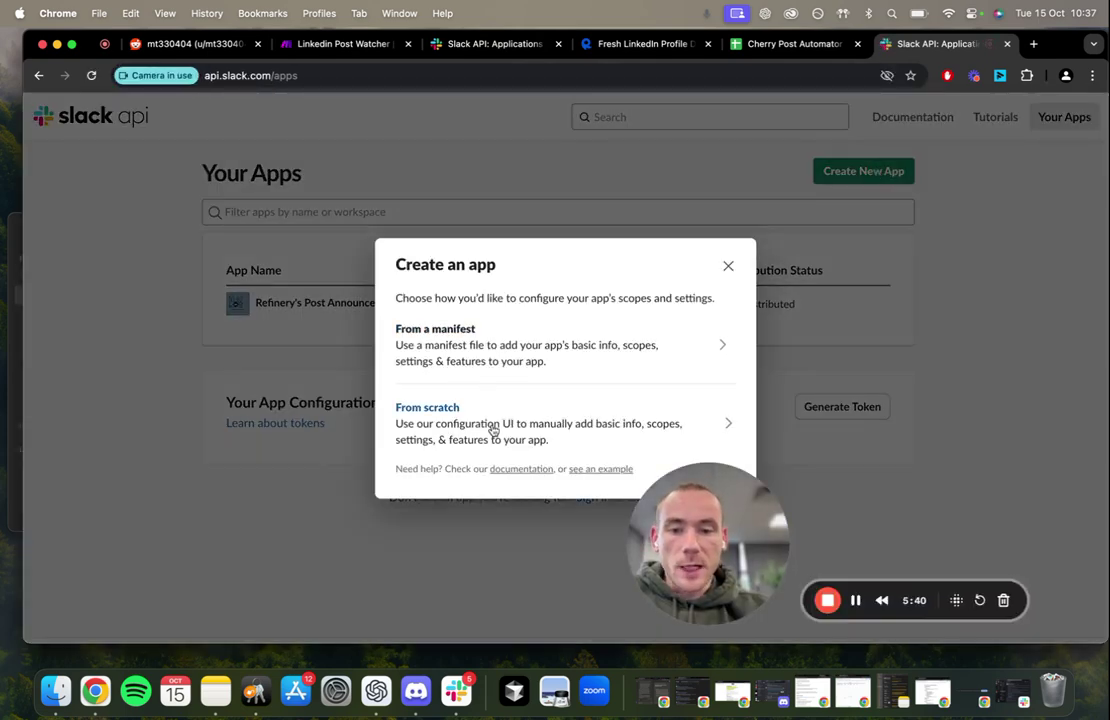
click(493, 430)
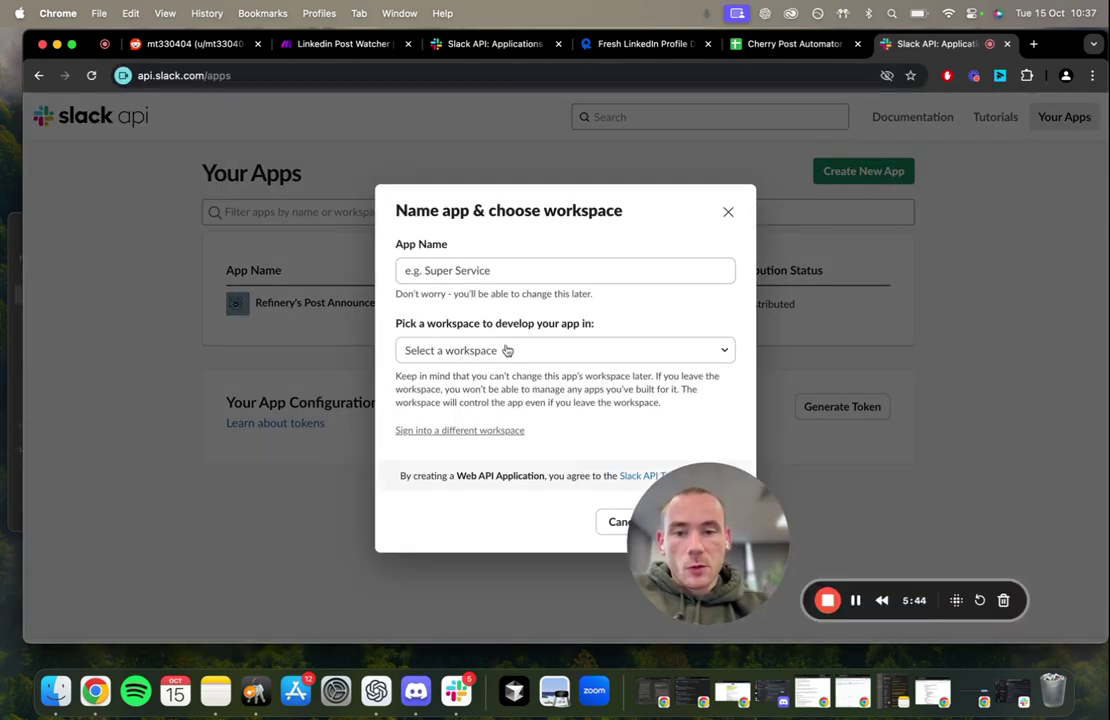
click(506, 350)
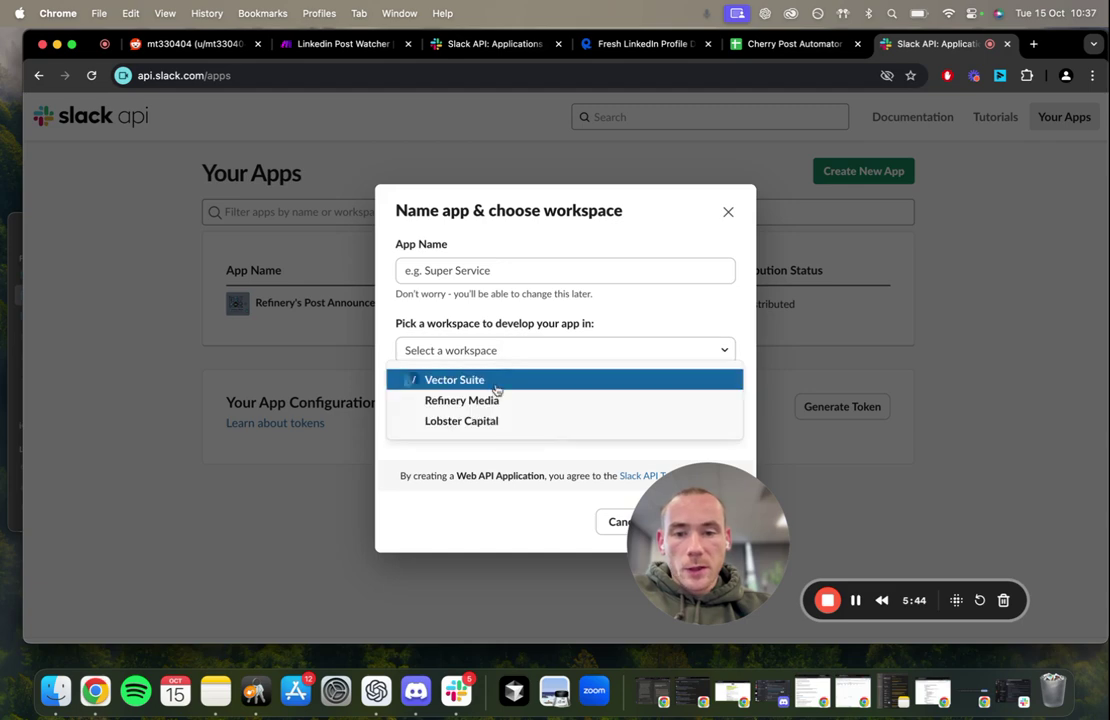
click(545, 292)
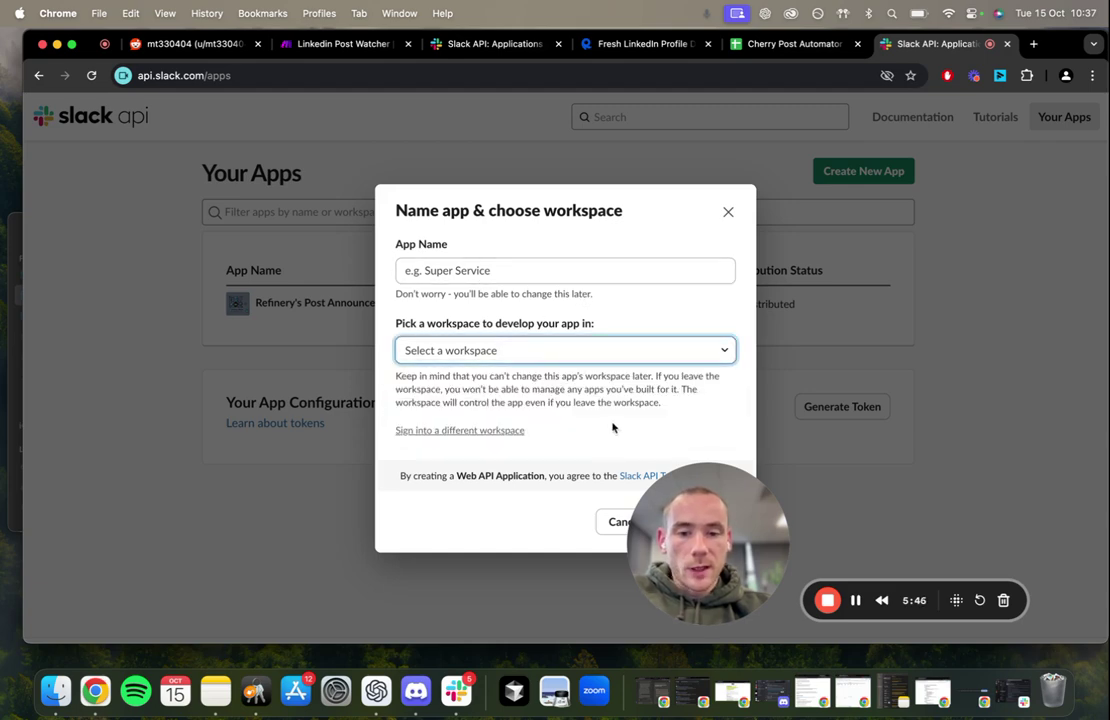
click(615, 526)
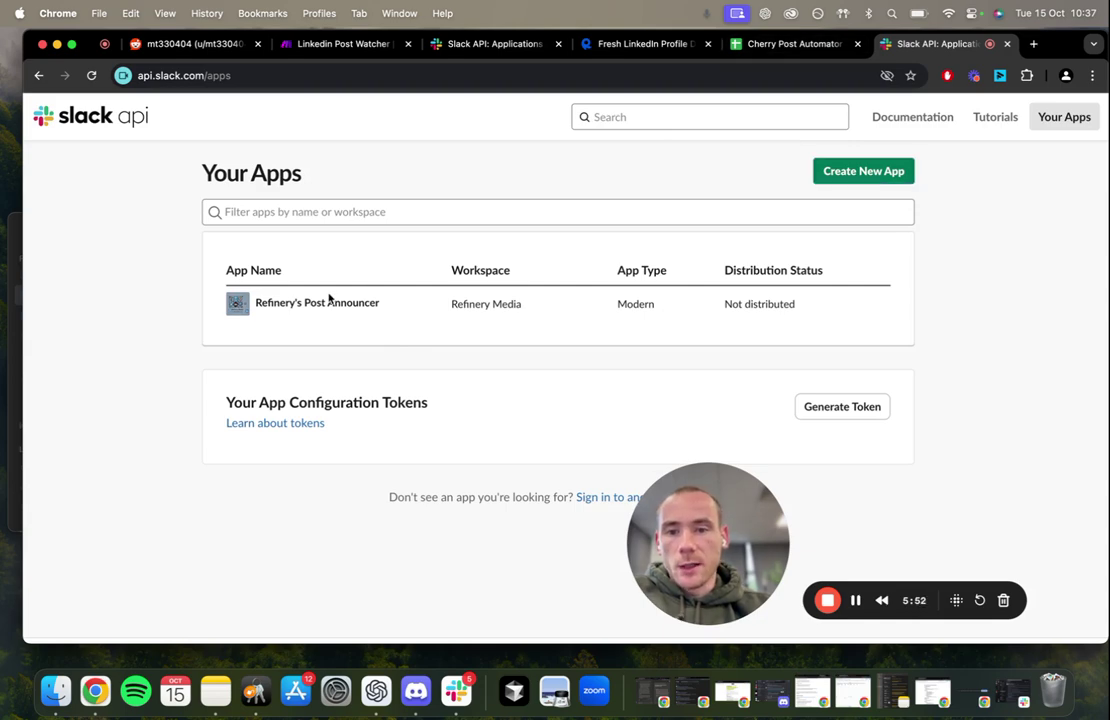
Review the Basic Information page of Refinery's Post Announcer, including its credentials, app-level tokens and display information
click(455, 43)
scroll(395, 260, down, 5)
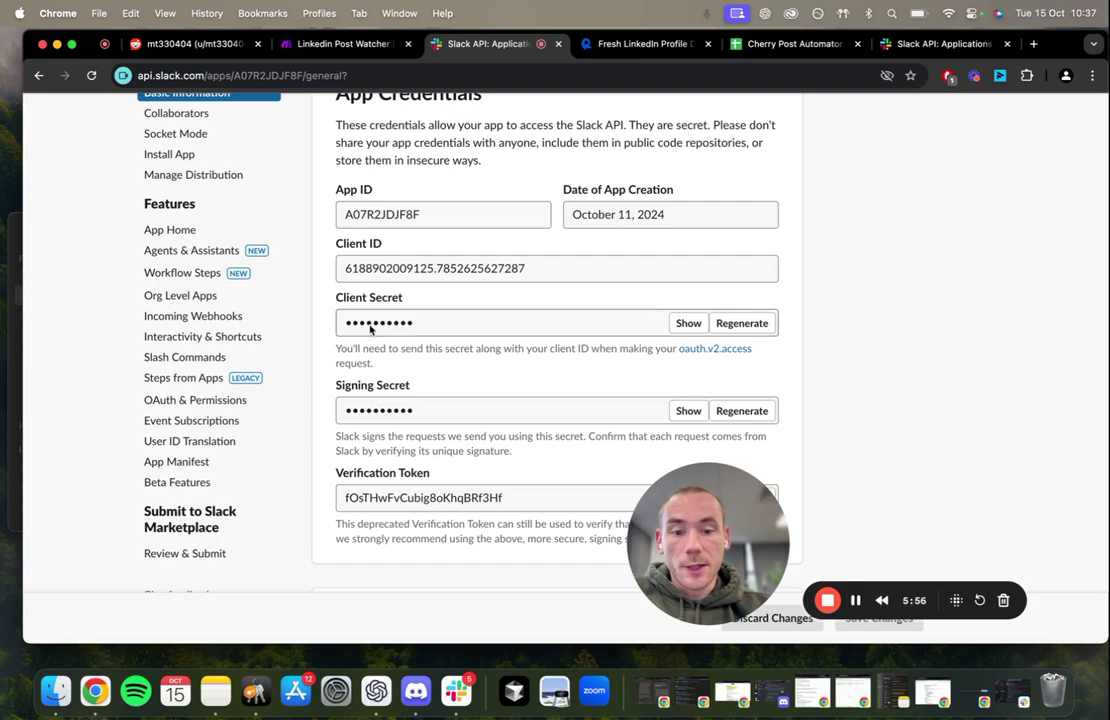
scroll(471, 352, down, 10)
scroll(476, 404, up, 3)
scroll(475, 403, up, 10)
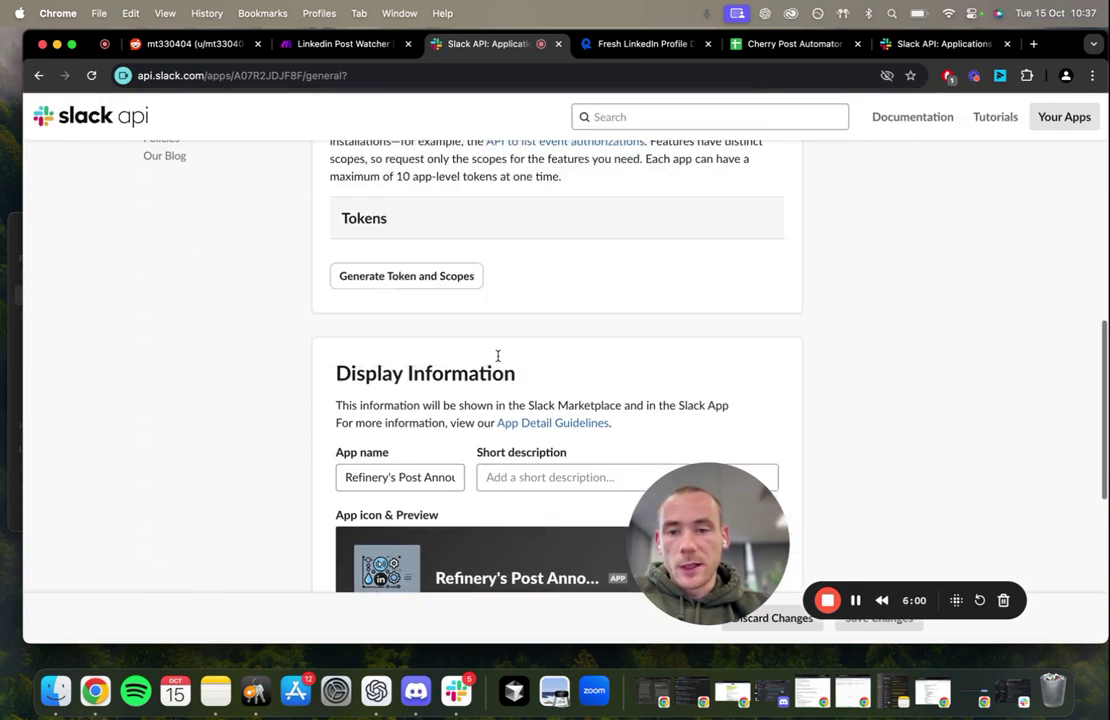
Open the app's OAuth & Permissions settings and examine the list of Bot Token Scopes
scroll(240, 337, down, 3)
click(192, 397)
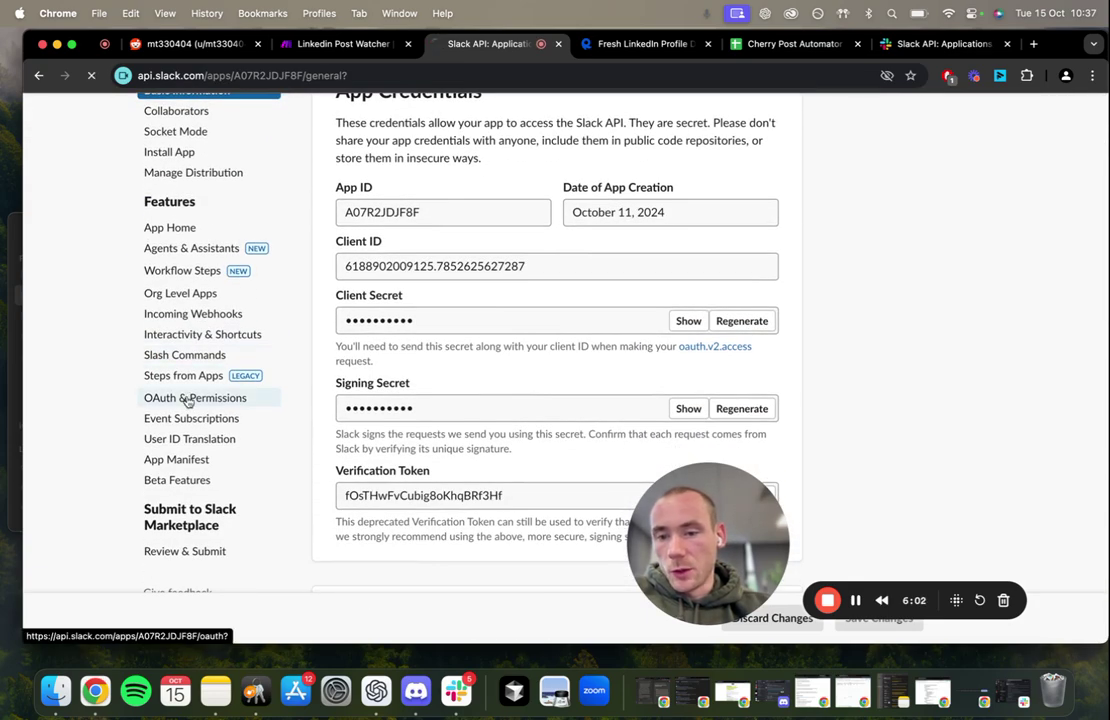
scroll(440, 388, down, 3)
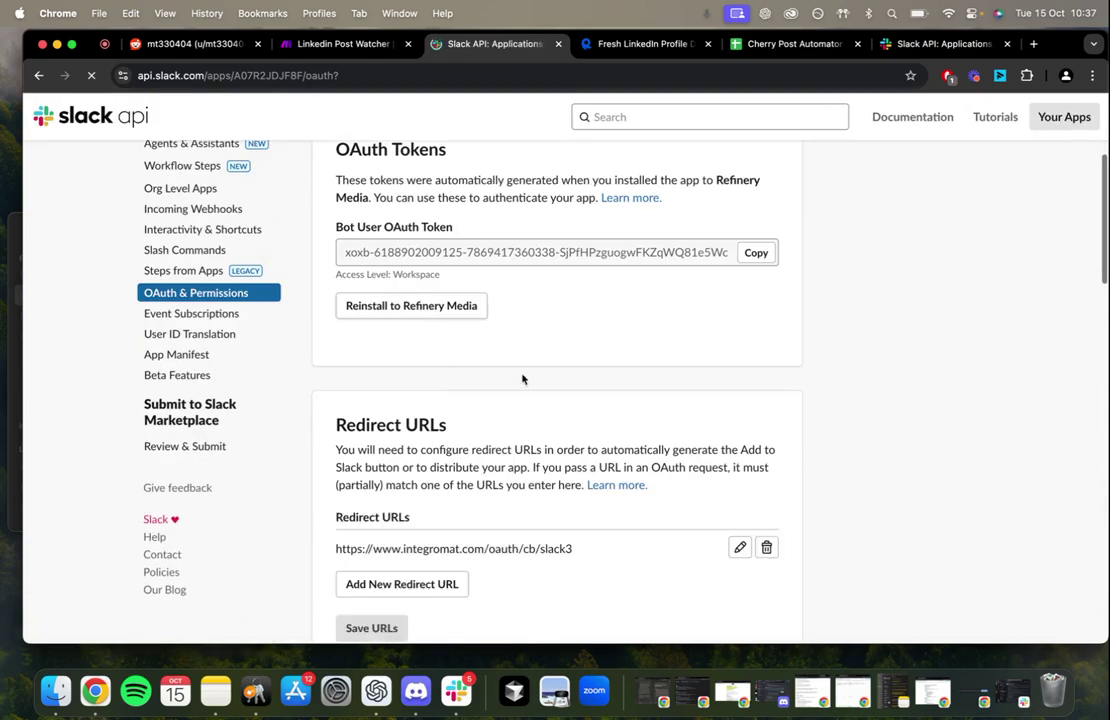
scroll(543, 424, down, 5)
scroll(466, 377, down, 6)
scroll(466, 377, up, 2)
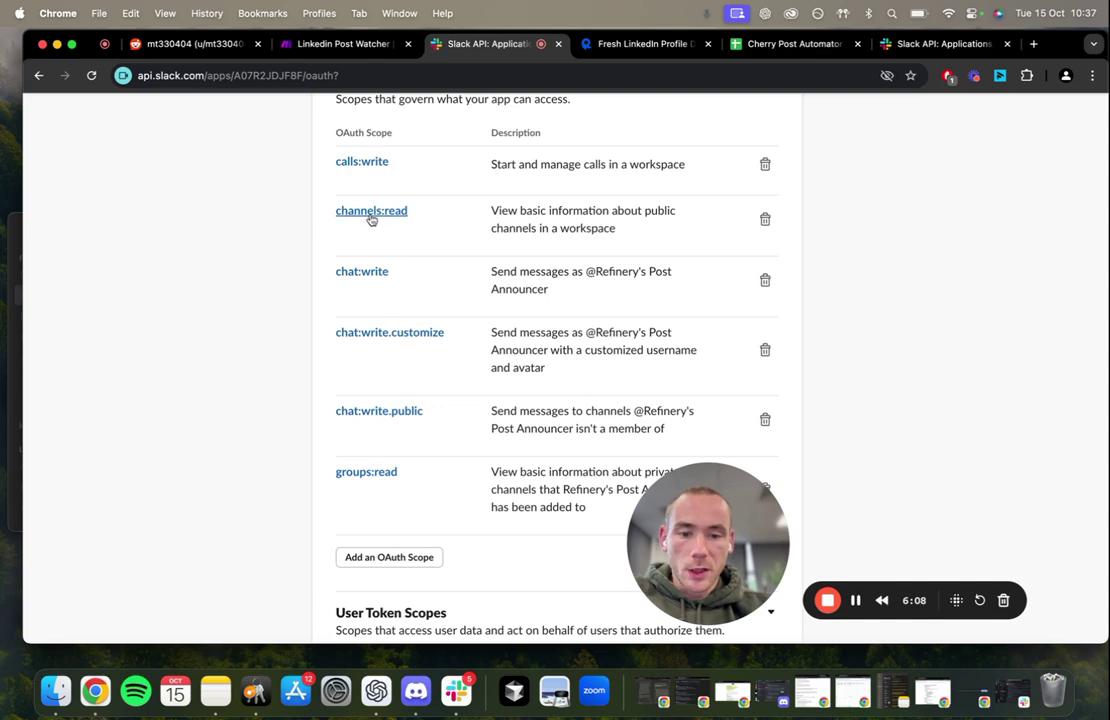
scroll(389, 322, down, 1)
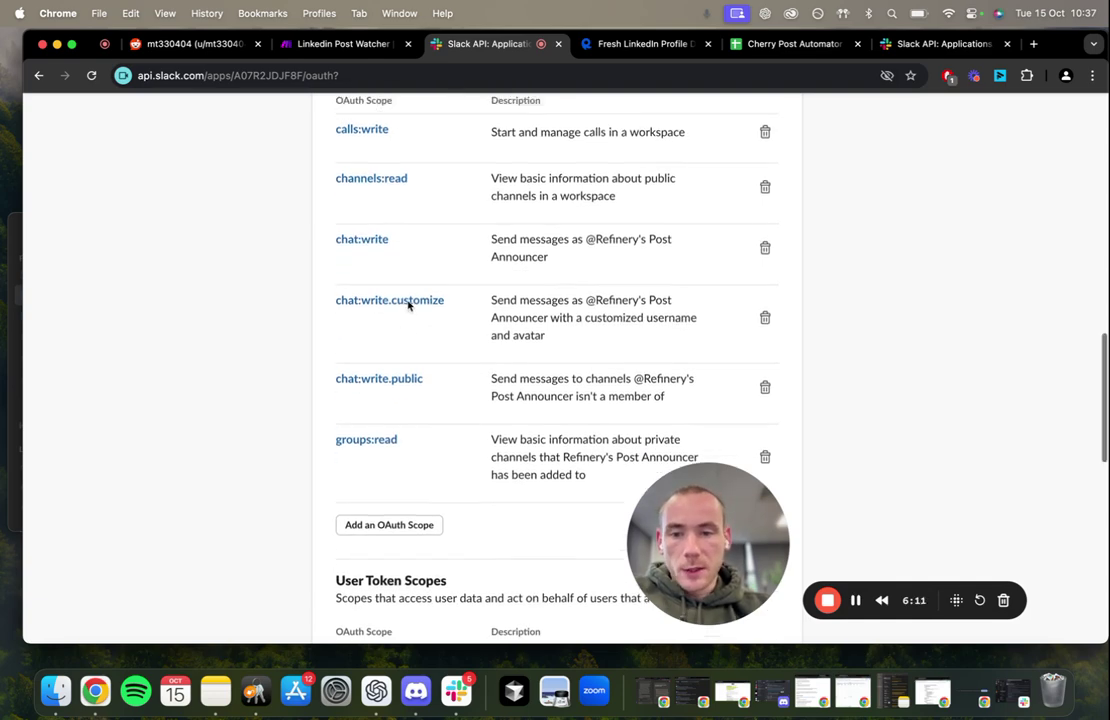
Examine the Redirect URLs and OAuth Tokens sections of the OAuth & Permissions page
scroll(478, 315, up, 8)
scroll(391, 362, up, 2)
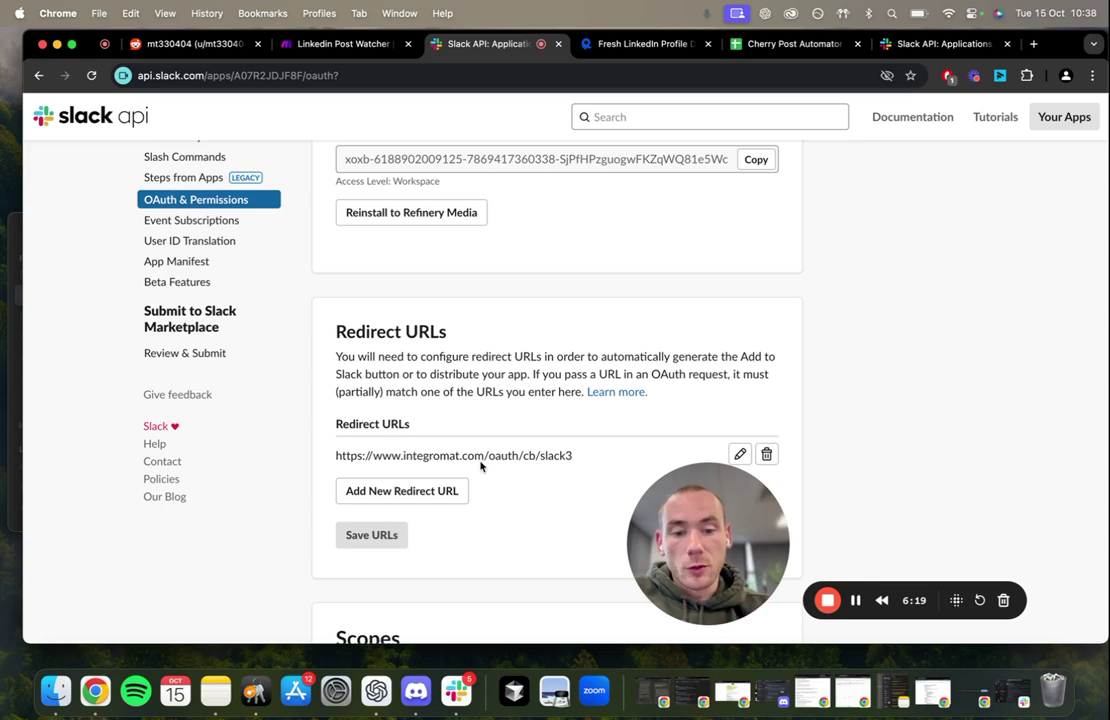
scroll(535, 480, up, 3)
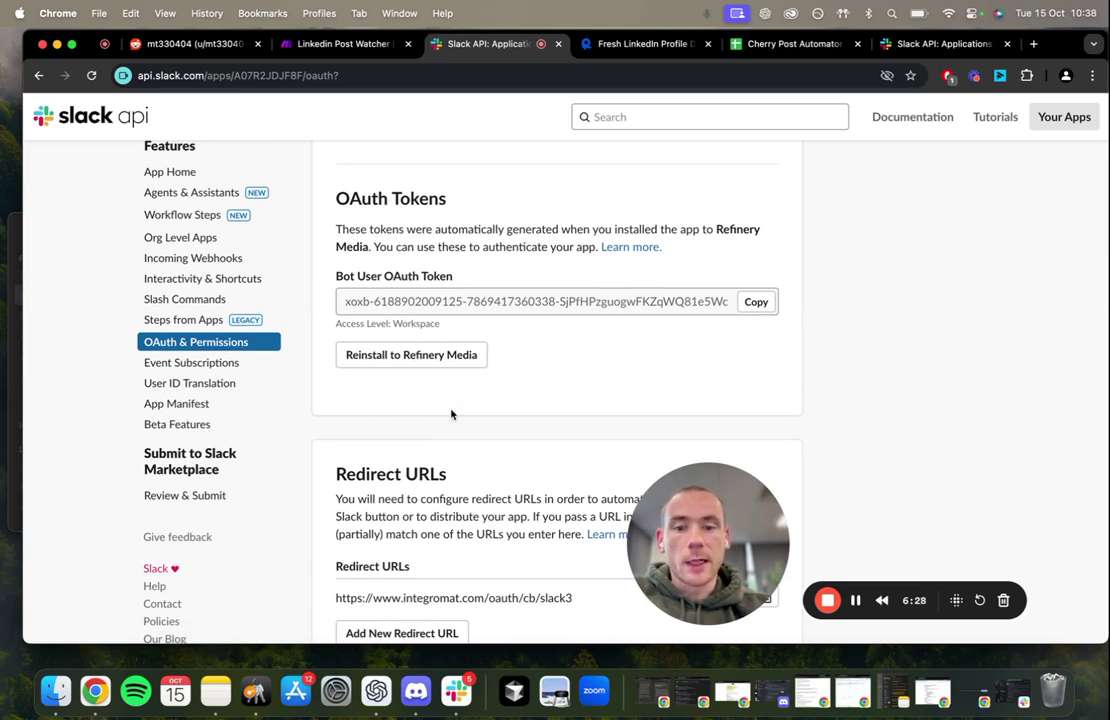
scroll(452, 418, down, 3)
scroll(451, 414, down, 1)
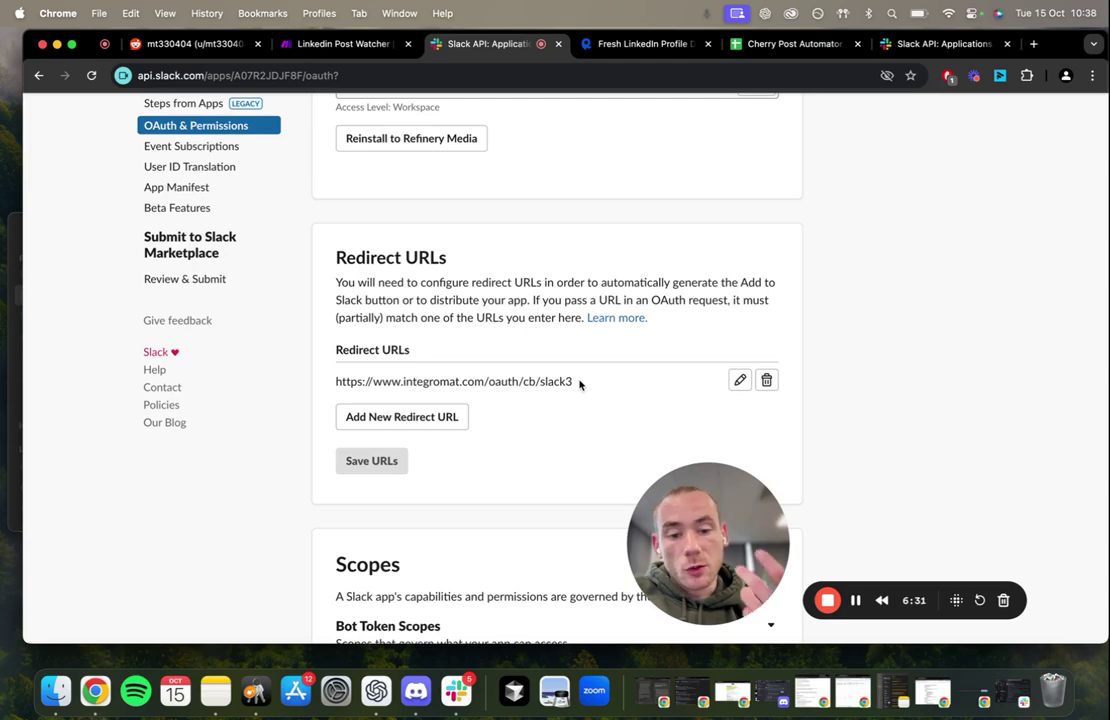
click(367, 460)
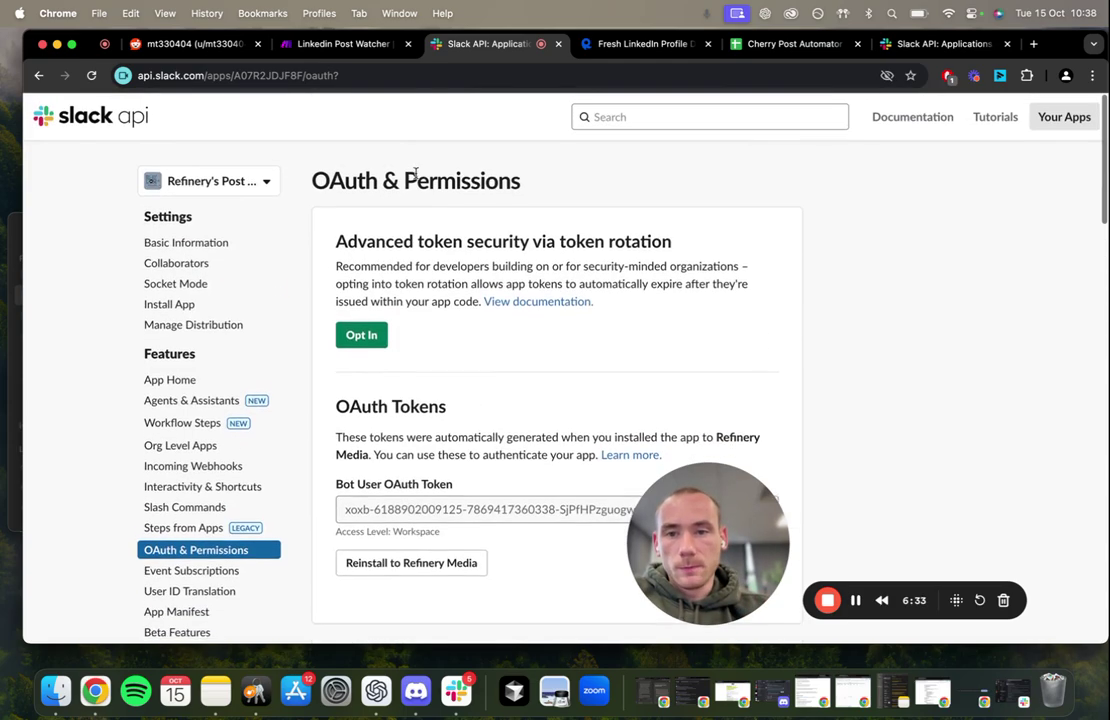
scroll(473, 350, down, 3)
scroll(473, 350, down, 1)
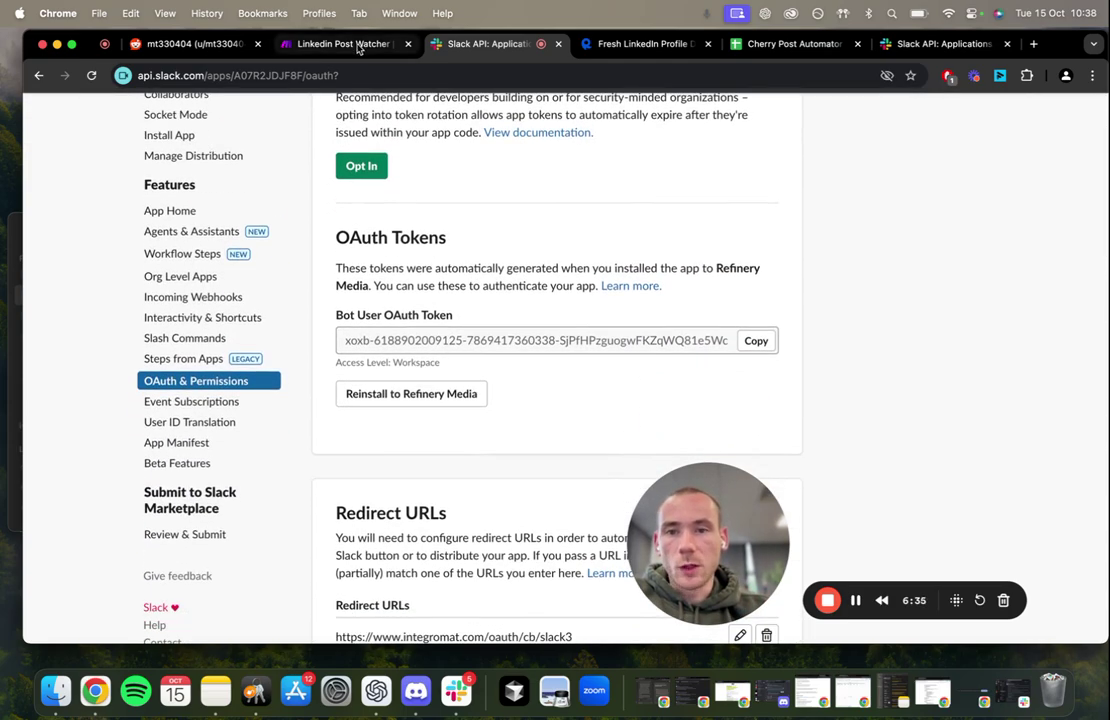
Switch back to the Make scenario and review the Slack module's connection, channel type and public channel
click(355, 44)
scroll(858, 317, down, 1)
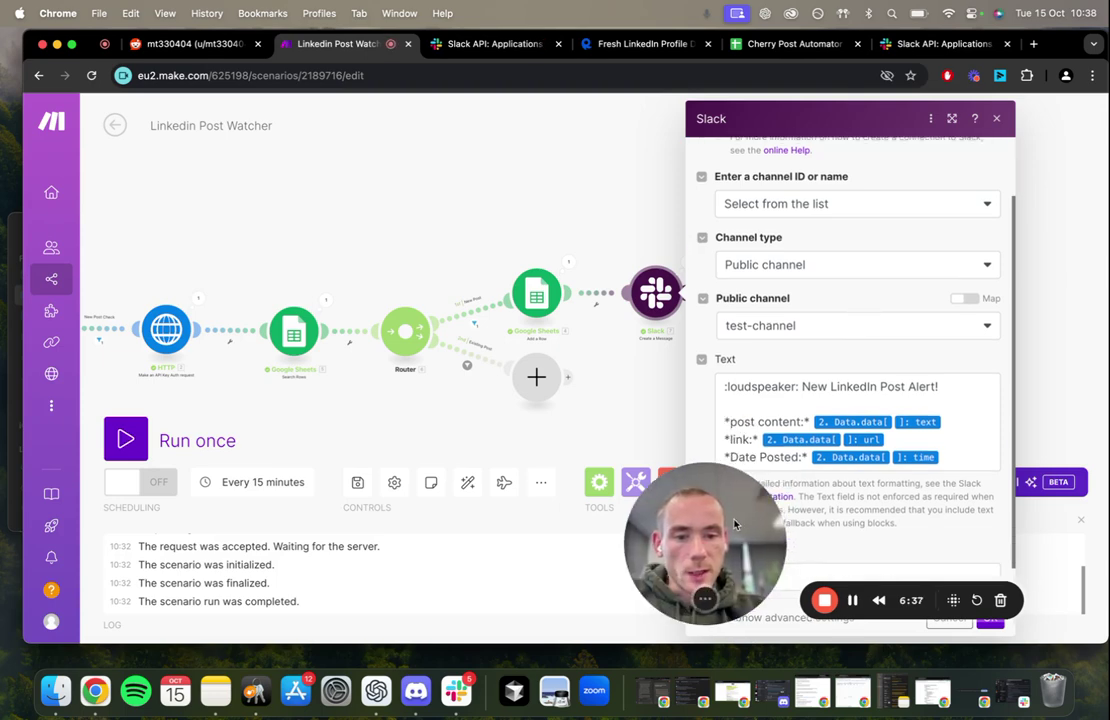
scroll(803, 395, up, 1)
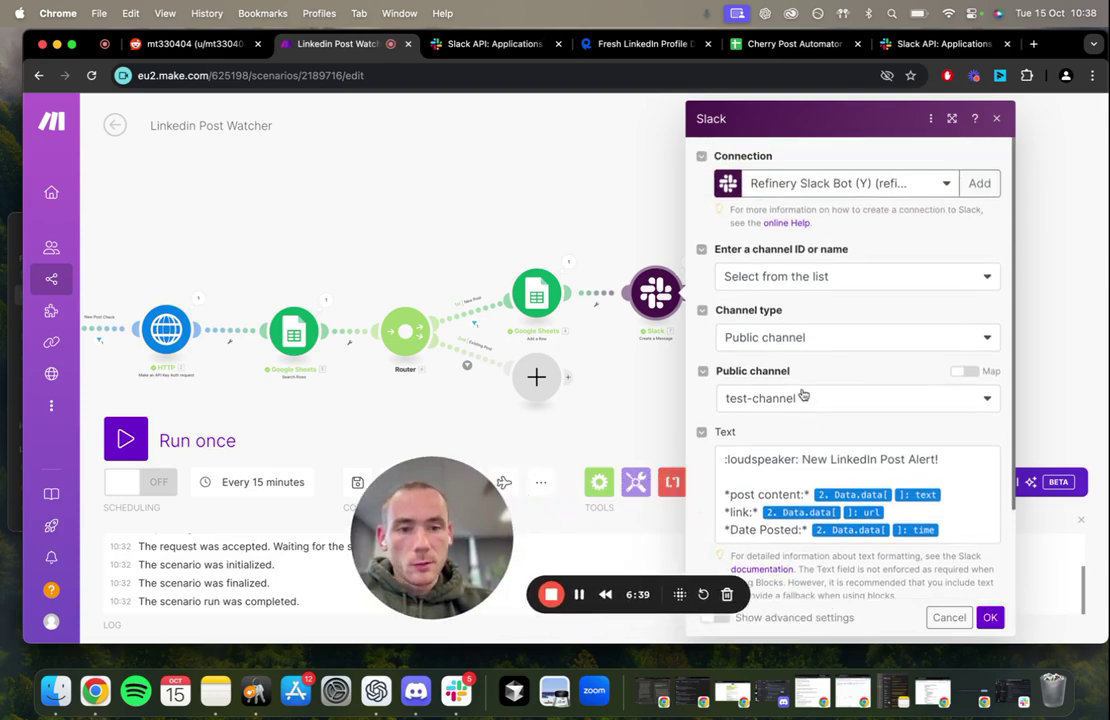
scroll(858, 300, down, 1)
Focus the Slack message text at the New LinkedIn Post Alert line and look through the mappable items
drag(800, 385, 710, 392)
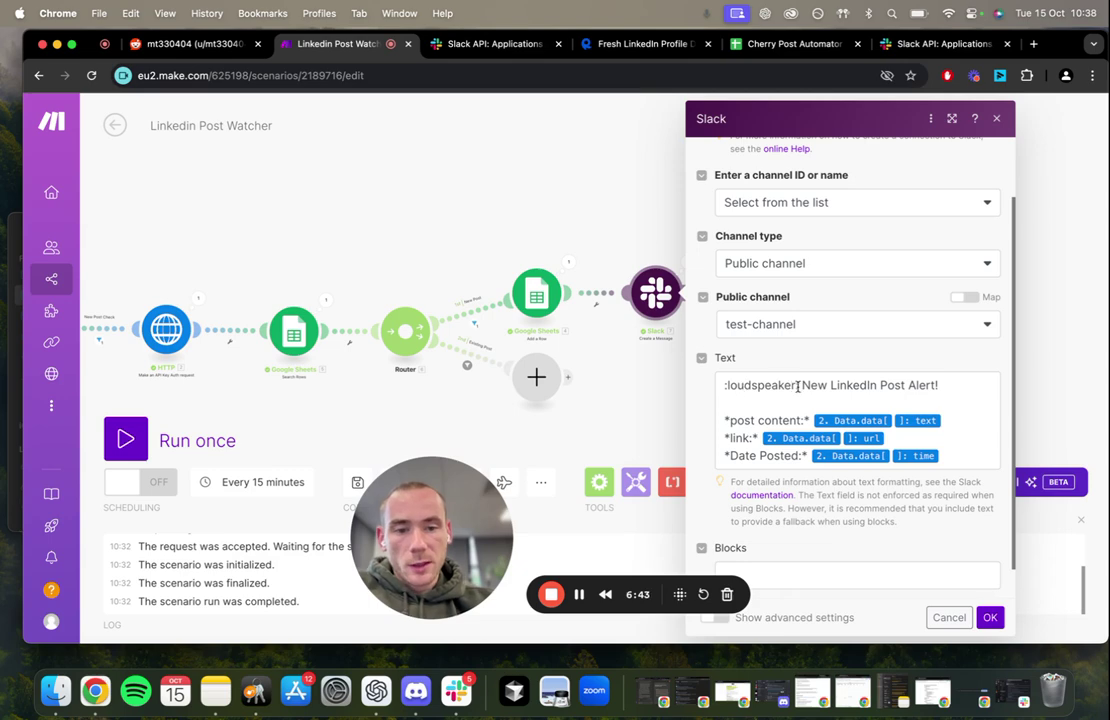
click(718, 393)
drag(802, 385, 982, 385)
click(864, 410)
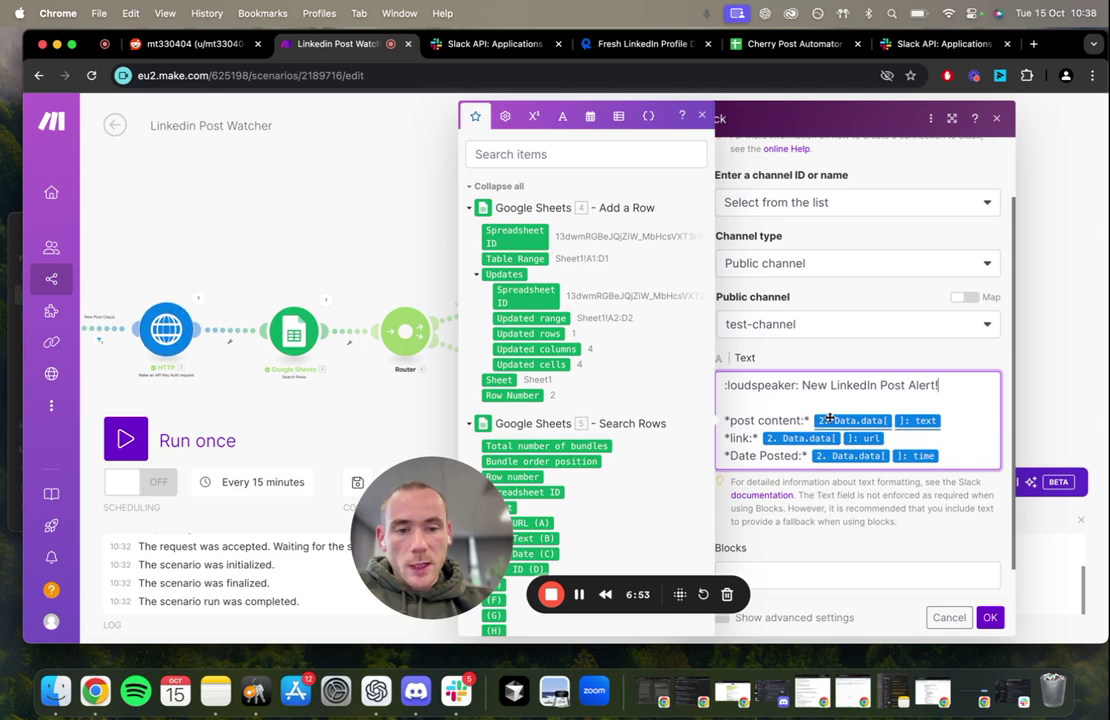
scroll(562, 301, down, 3)
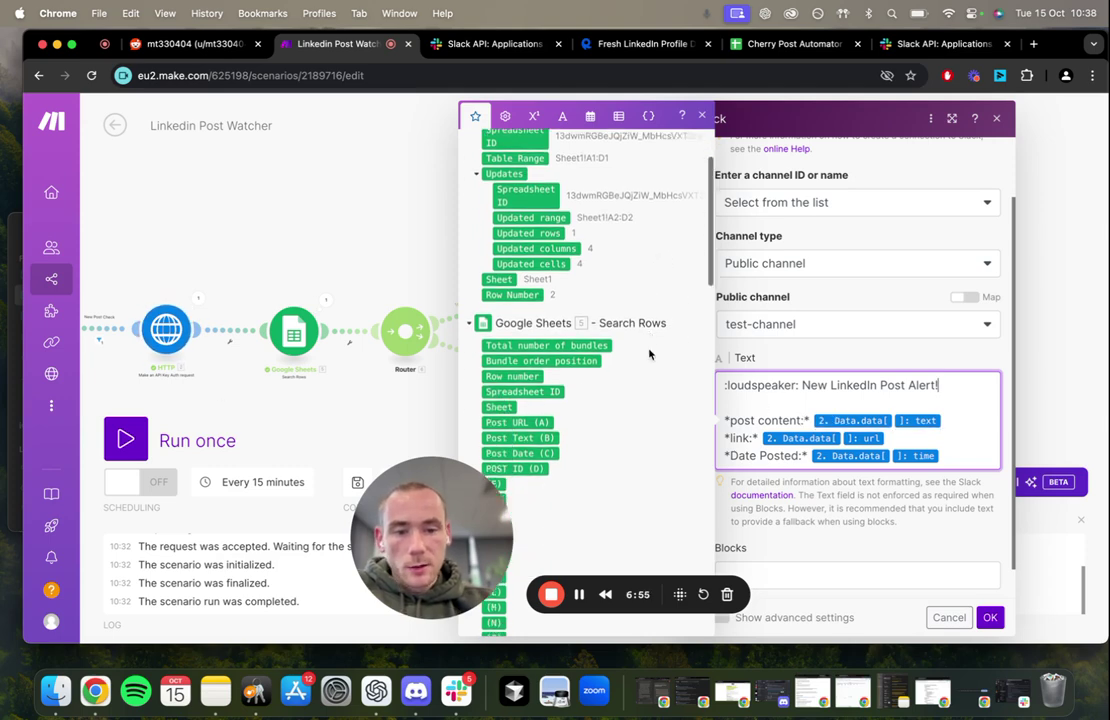
Open the HTTP module's last run output and expand its Data collection down to the first post
click(160, 306)
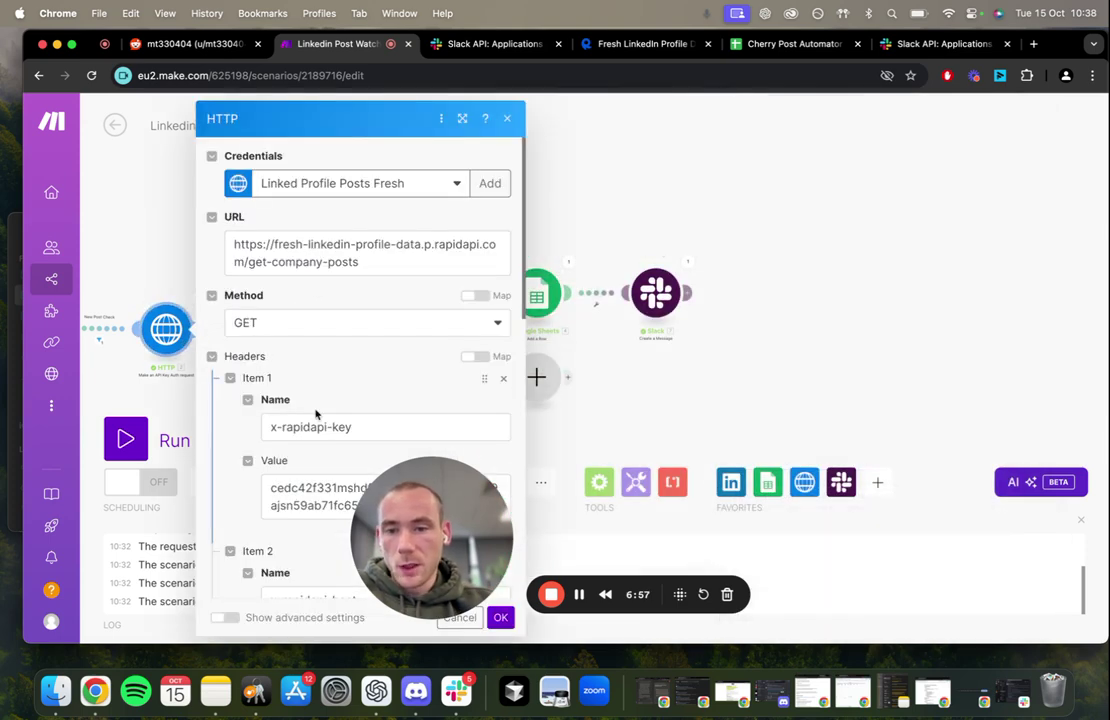
click(158, 285)
click(194, 297)
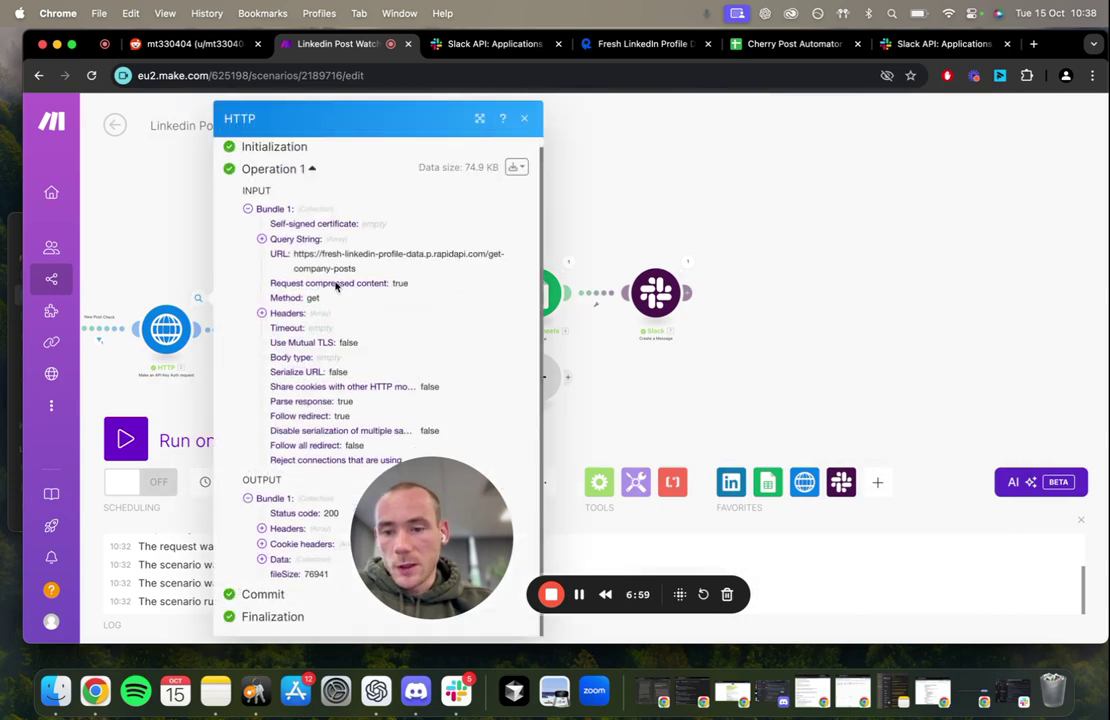
click(261, 558)
click(275, 574)
click(289, 589)
scroll(322, 565, down, 8)
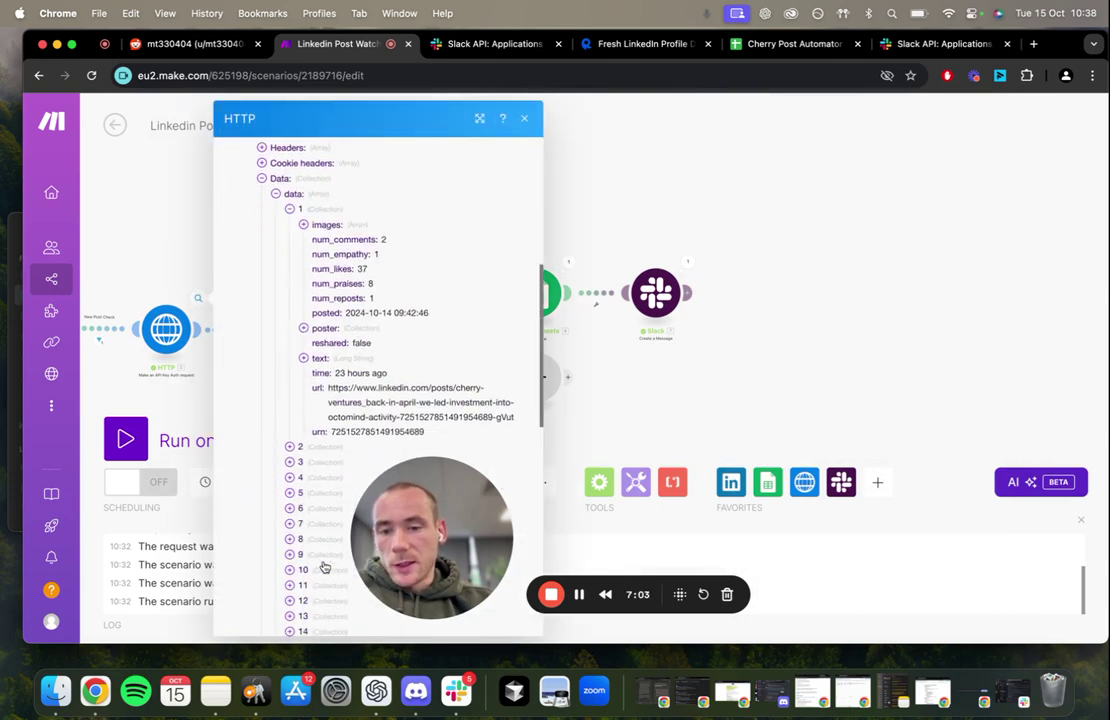
Expand the second post and the first post's poster collection in the HTTP output to compare their fields
click(289, 427)
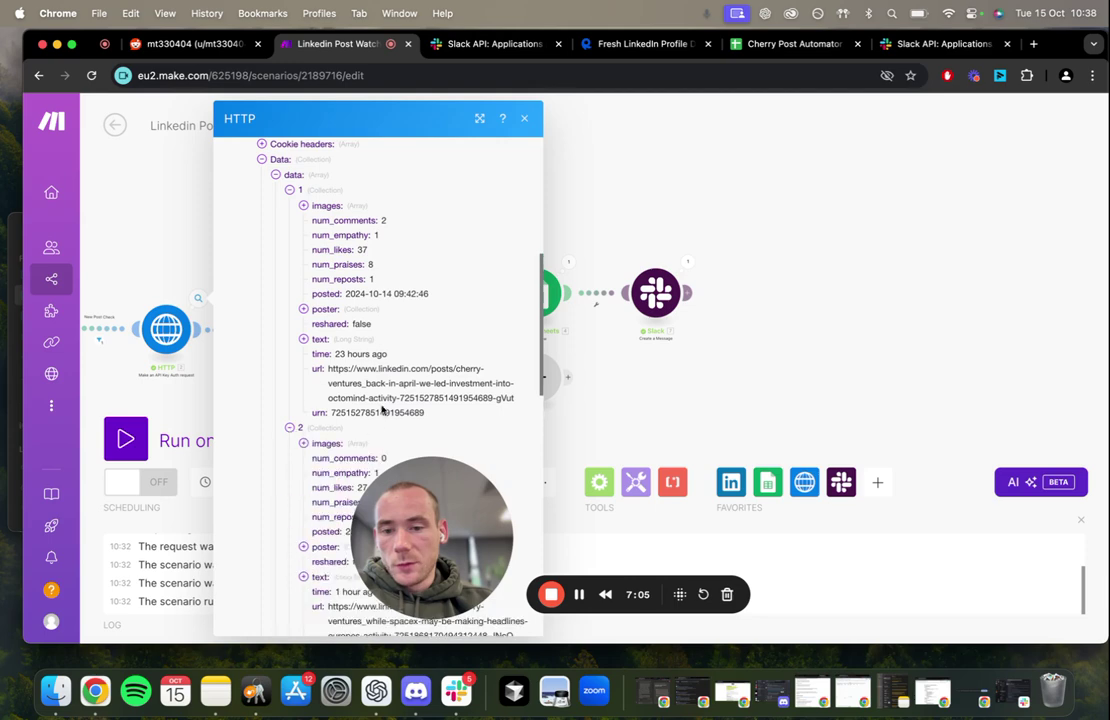
scroll(355, 378, up, 2)
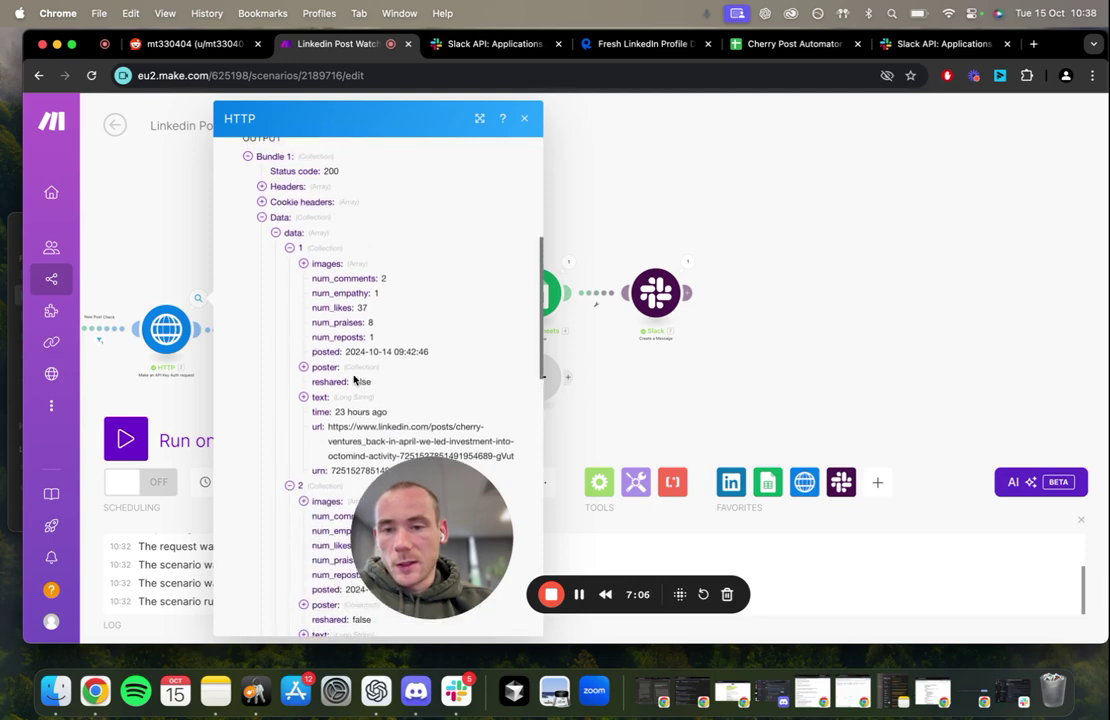
click(303, 367)
scroll(398, 347, down, 3)
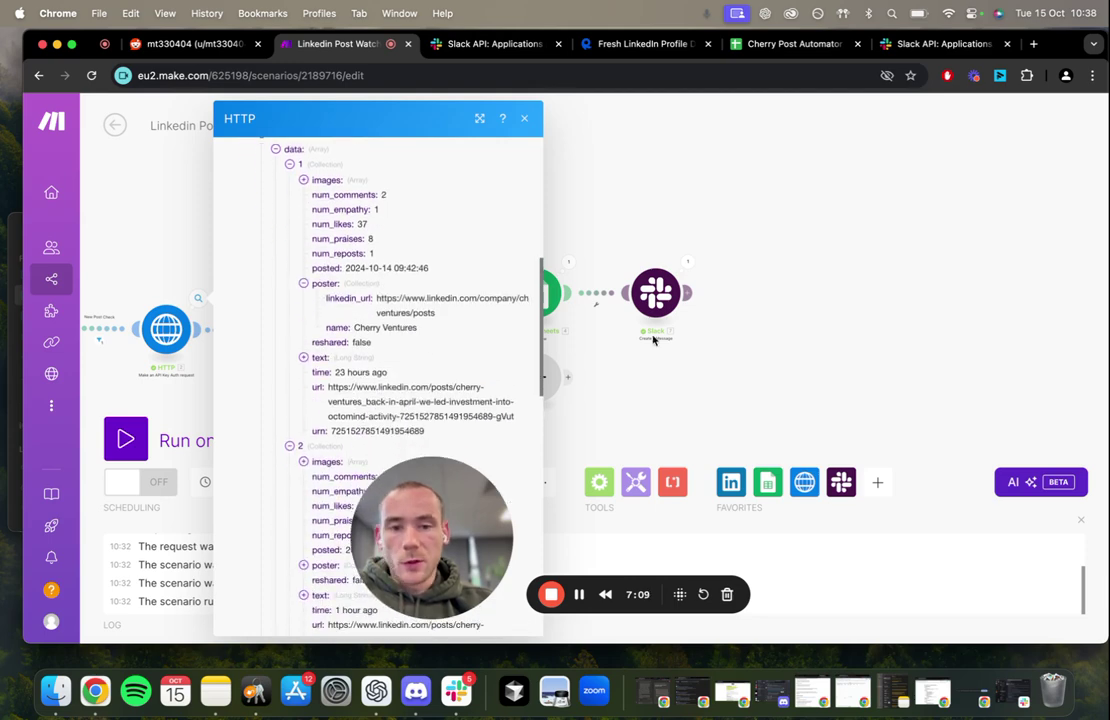
Close the HTTP output and open the Slack module's settings to inspect the message text mappings
click(615, 330)
click(657, 292)
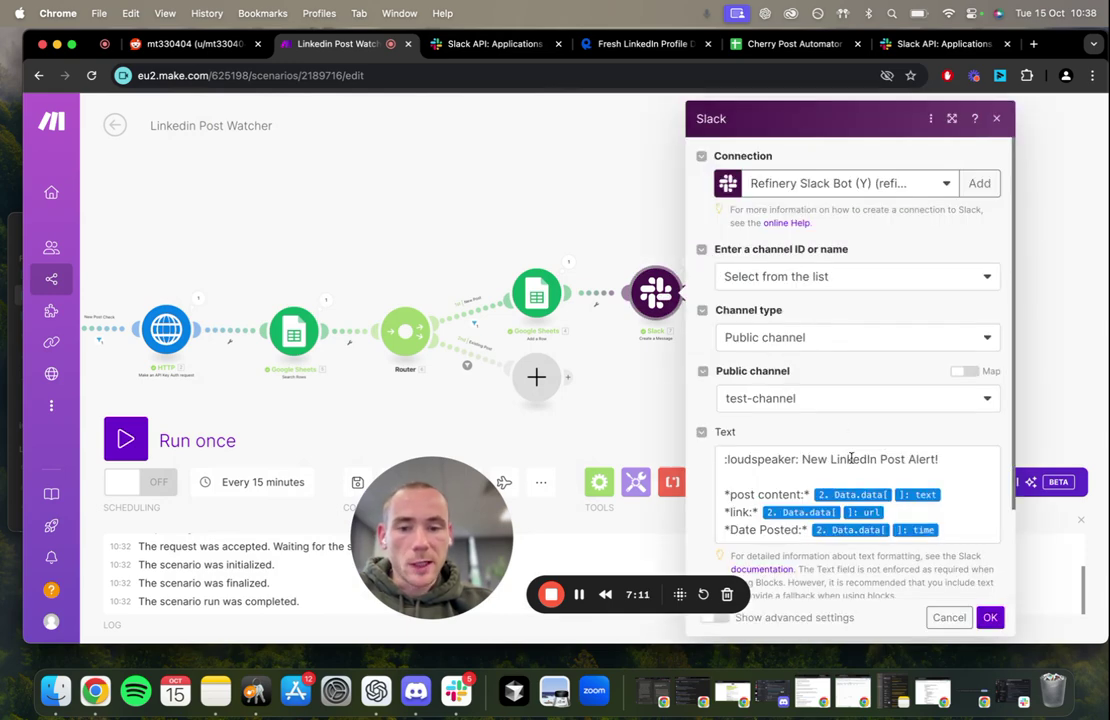
click(838, 495)
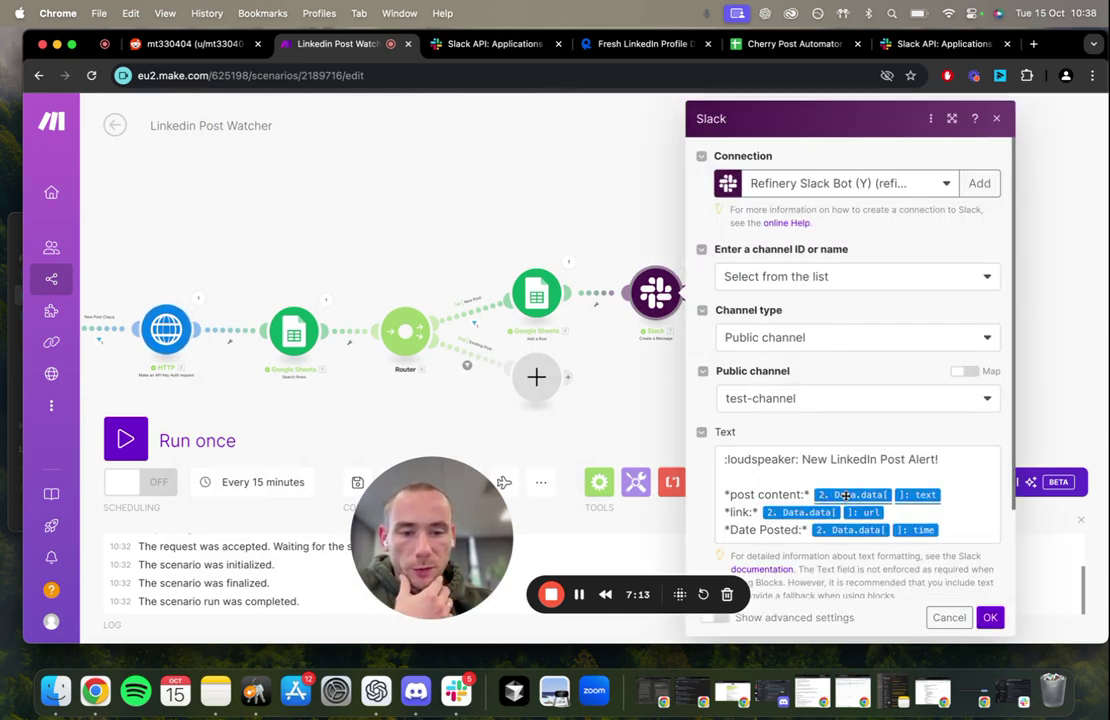
Try adding a "*post ID*:" line to the Slack message text, mapped to the urn field of the HTTP request's data
click(955, 520)
key(Return)
scroll(928, 495, down, 1)
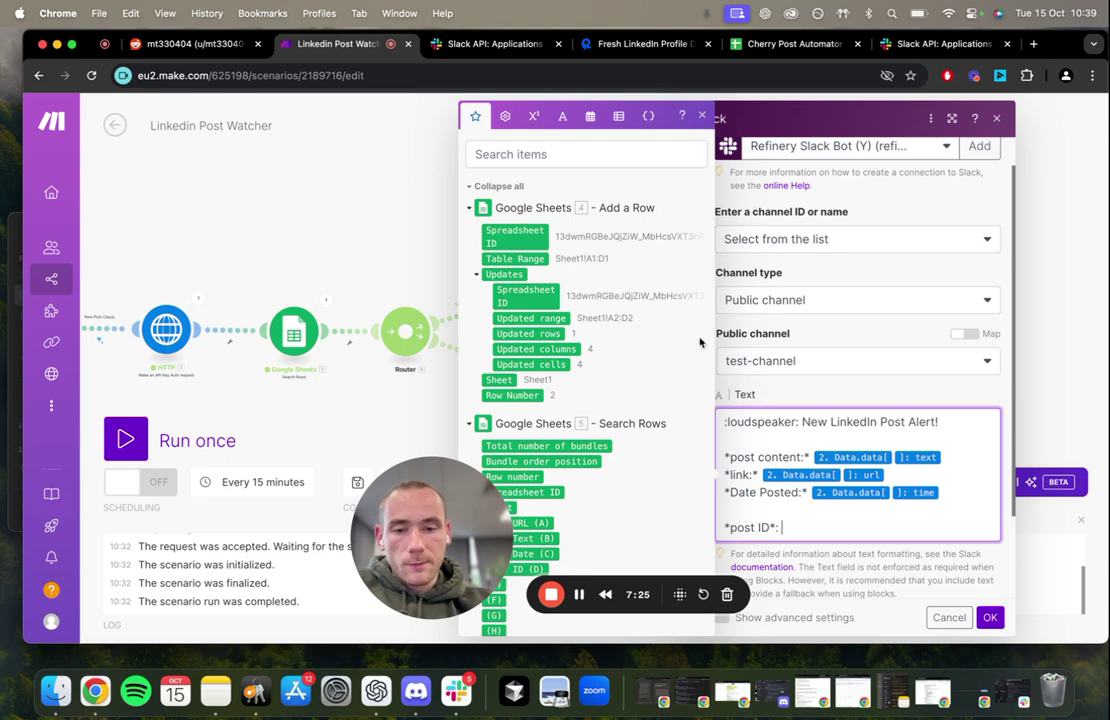
scroll(587, 317, down, 20)
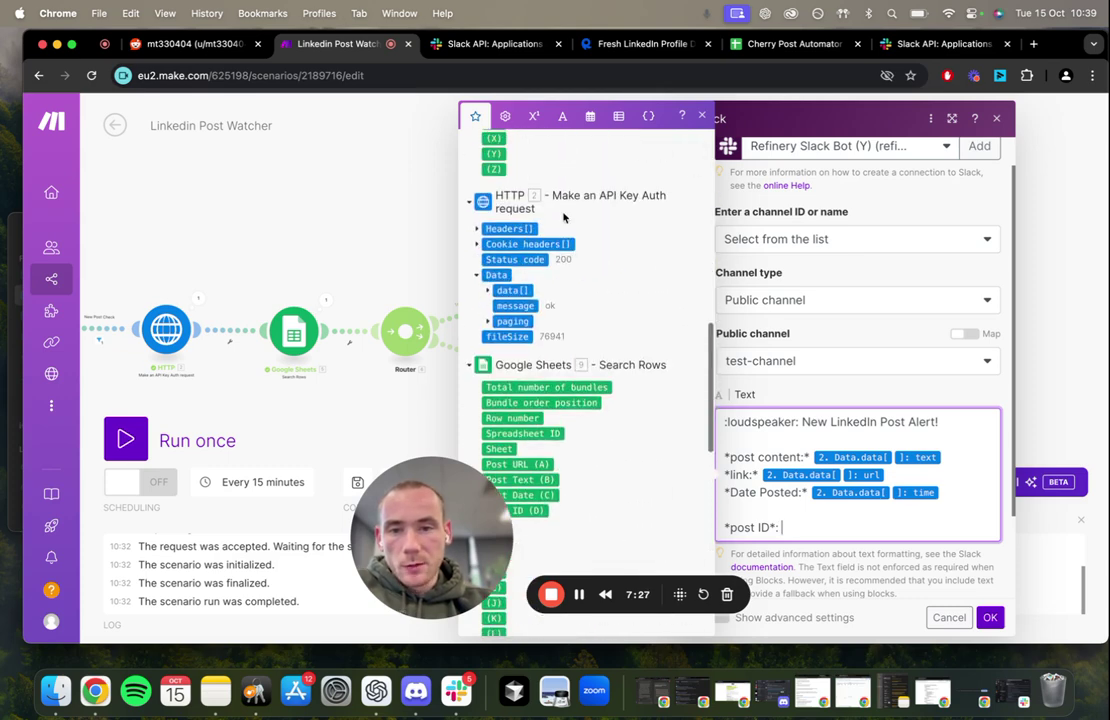
click(488, 290)
scroll(559, 321, down, 3)
click(515, 349)
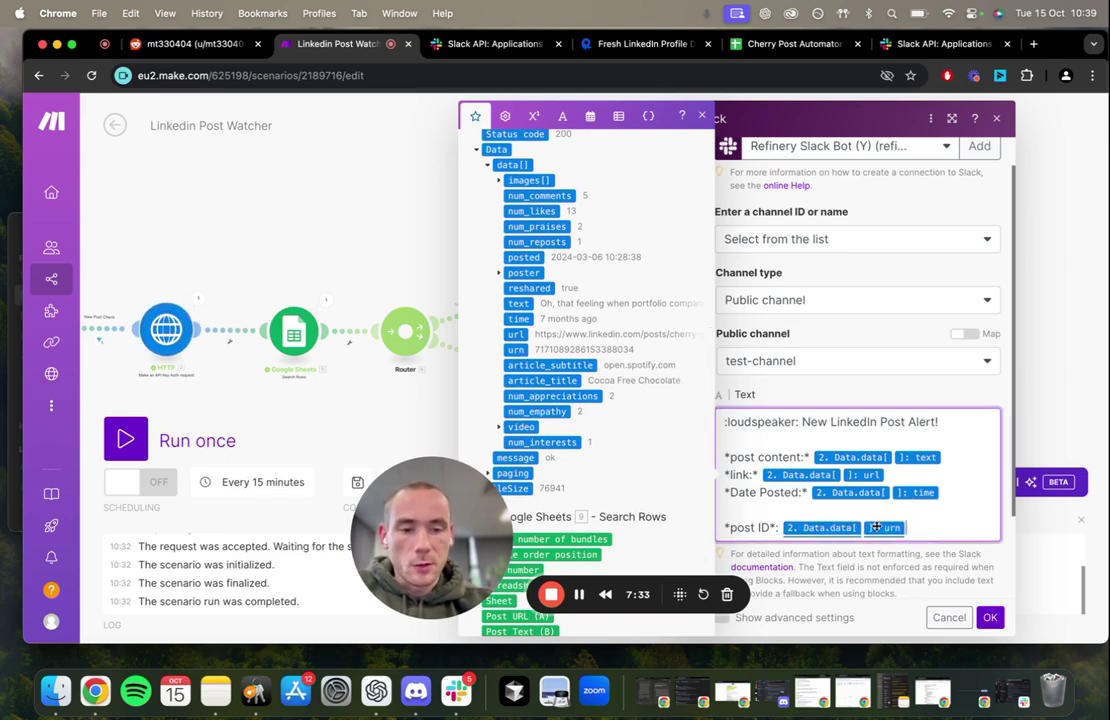
key(BackSpace)
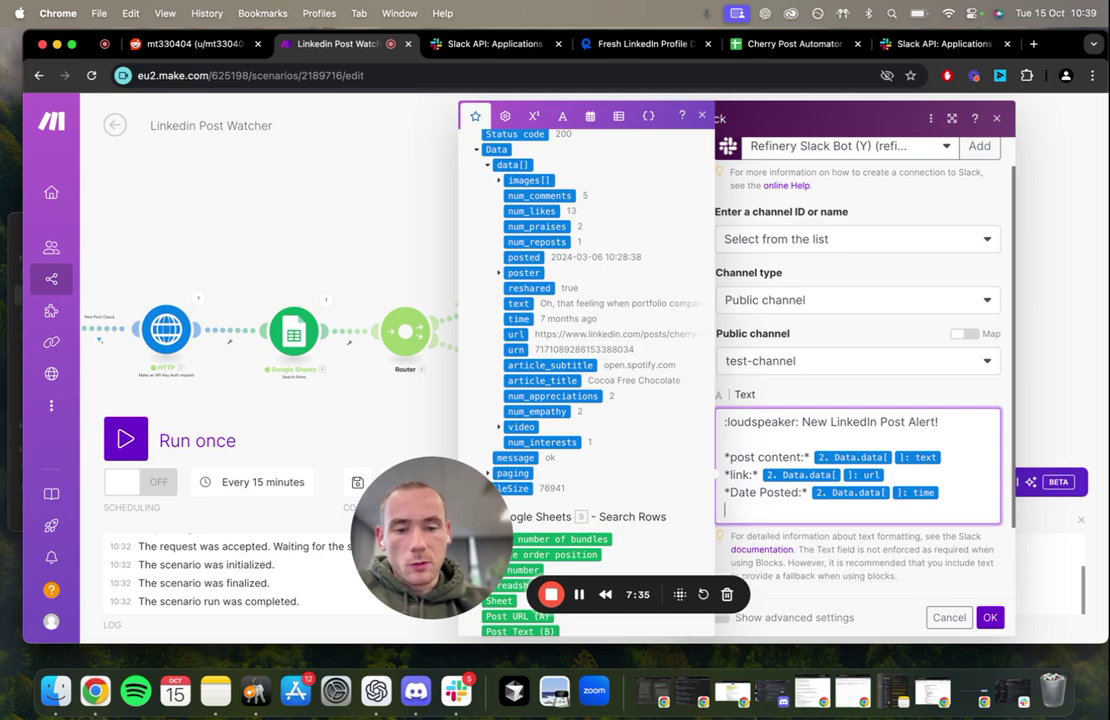
Compare the alert posted in Slack's test-channel with the message template, and confirm the Slack module's settings back in Make
click(456, 690)
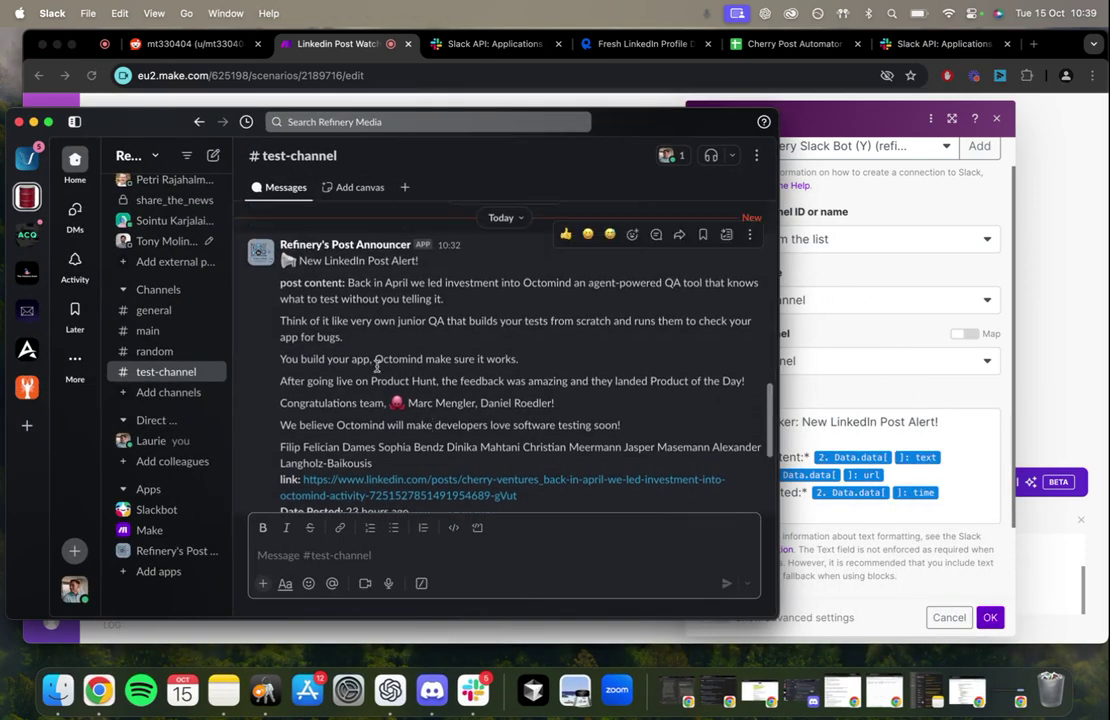
drag(285, 246, 344, 247)
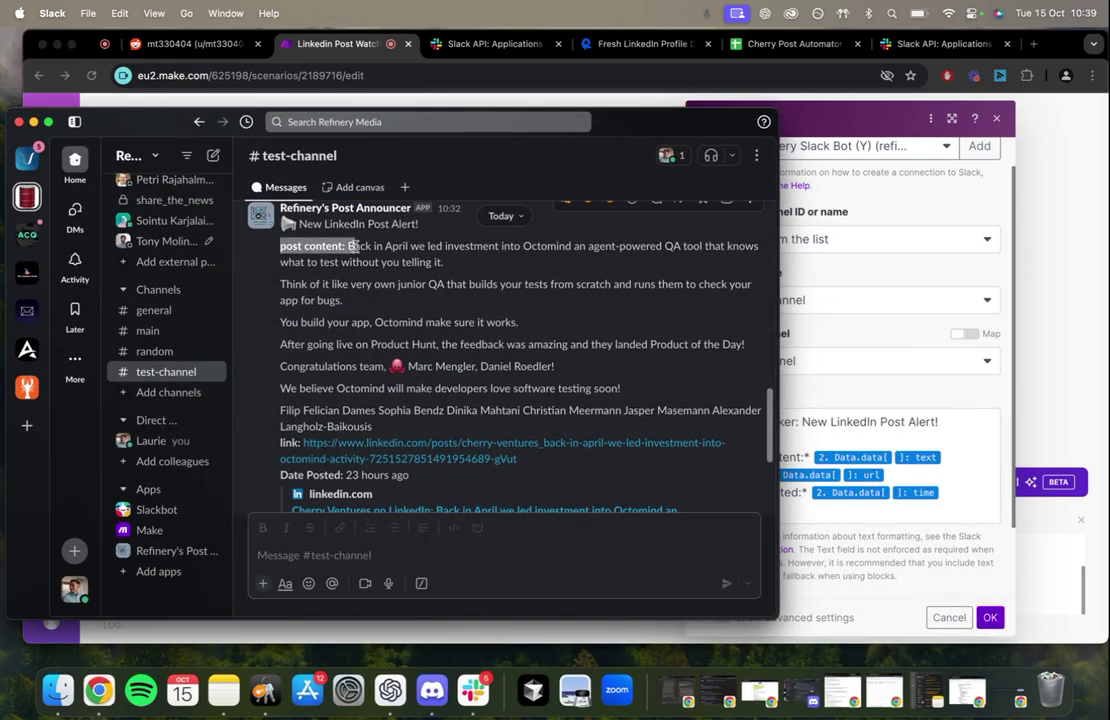
click(828, 448)
key(super+Tab)
double_click(289, 425)
scroll(310, 322, down, 3)
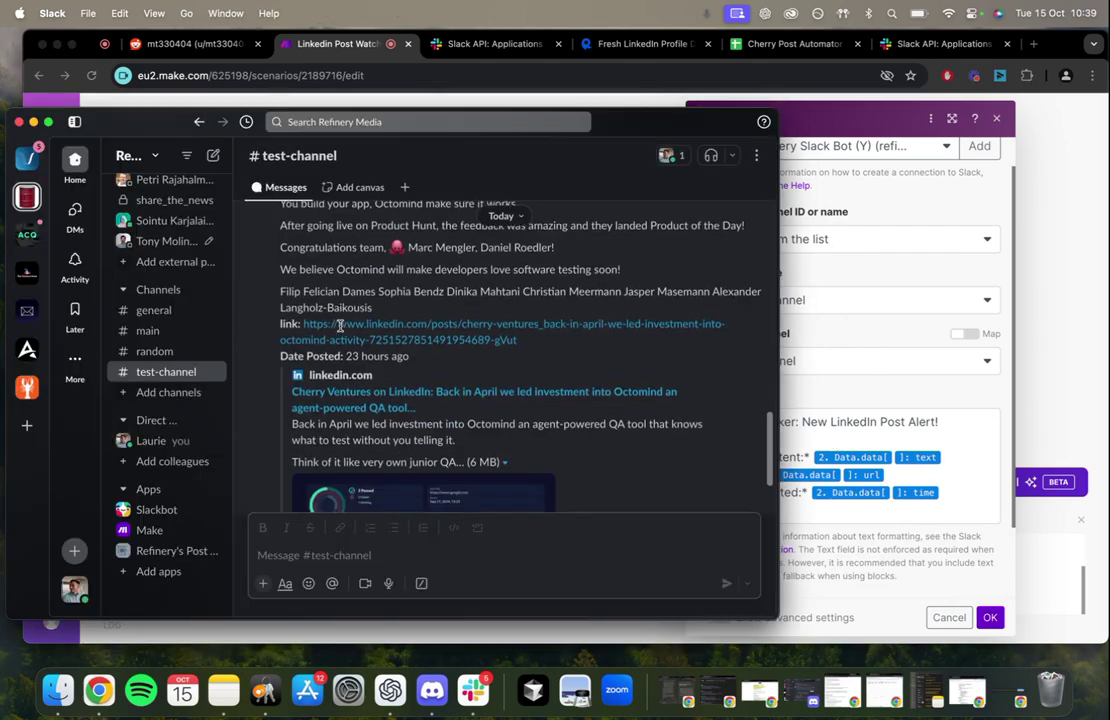
key(super+Tab)
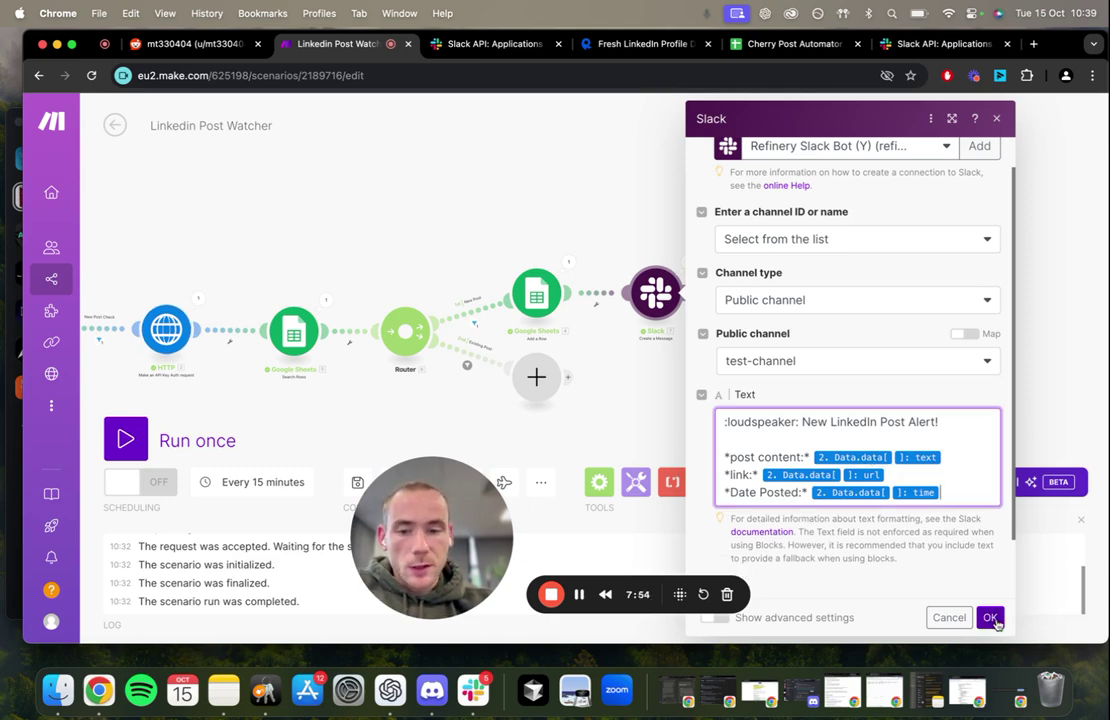
click(990, 618)
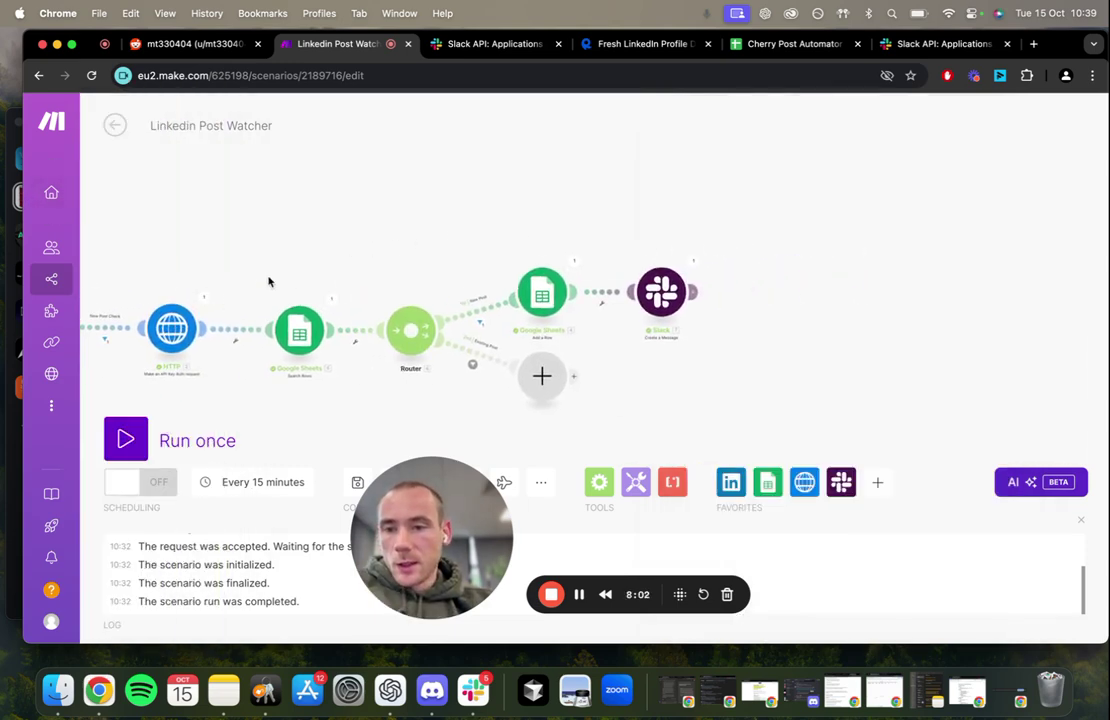
Examine the whole Linkedin Post Watcher scenario from the LinkedIn trigger to the Slack module
drag(297, 269, 384, 243)
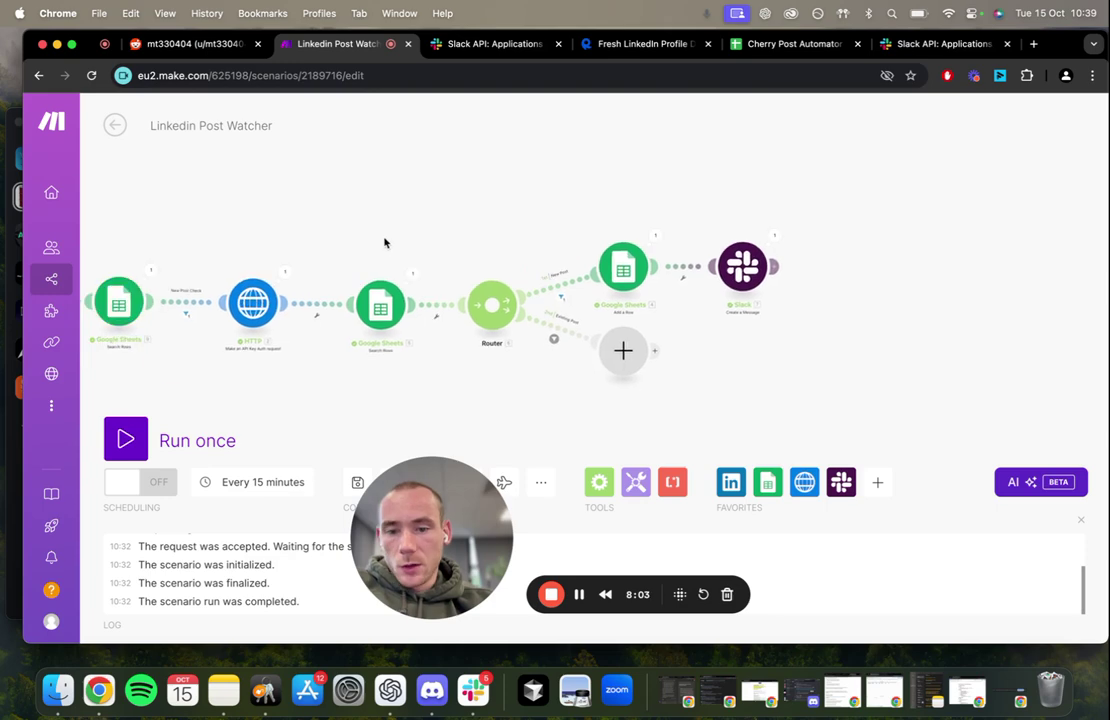
scroll(297, 218, left, 10)
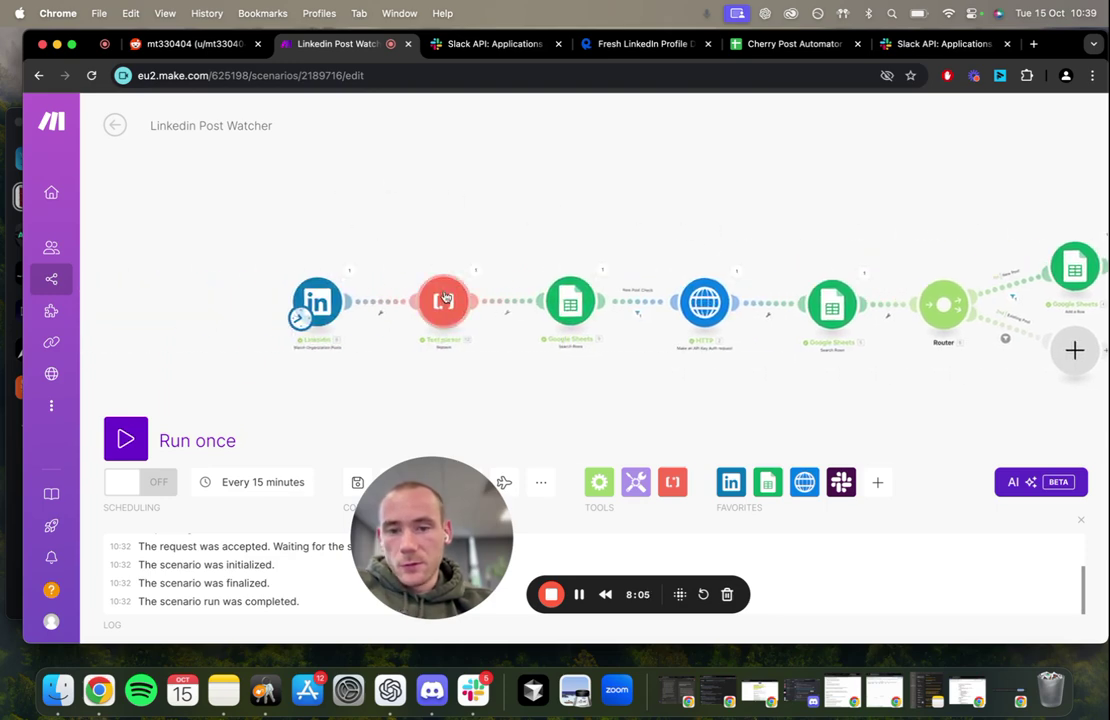
scroll(445, 298, up, 5)
scroll(385, 251, down, 6)
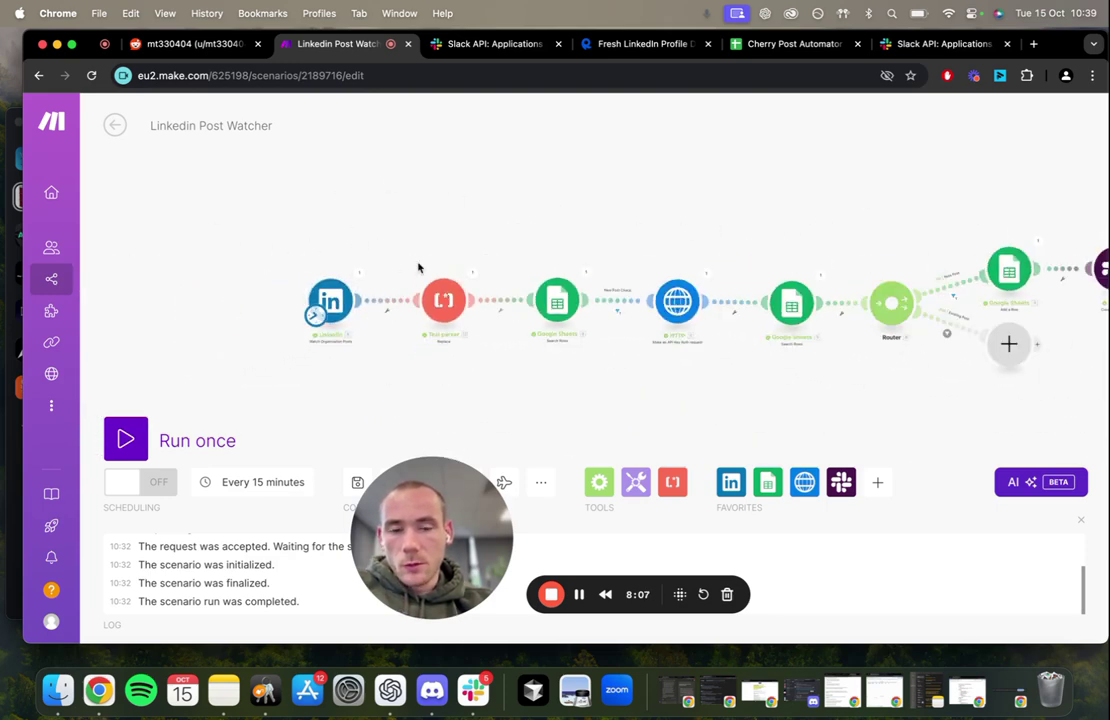
scroll(418, 267, up, 5)
scroll(418, 267, down, 10)
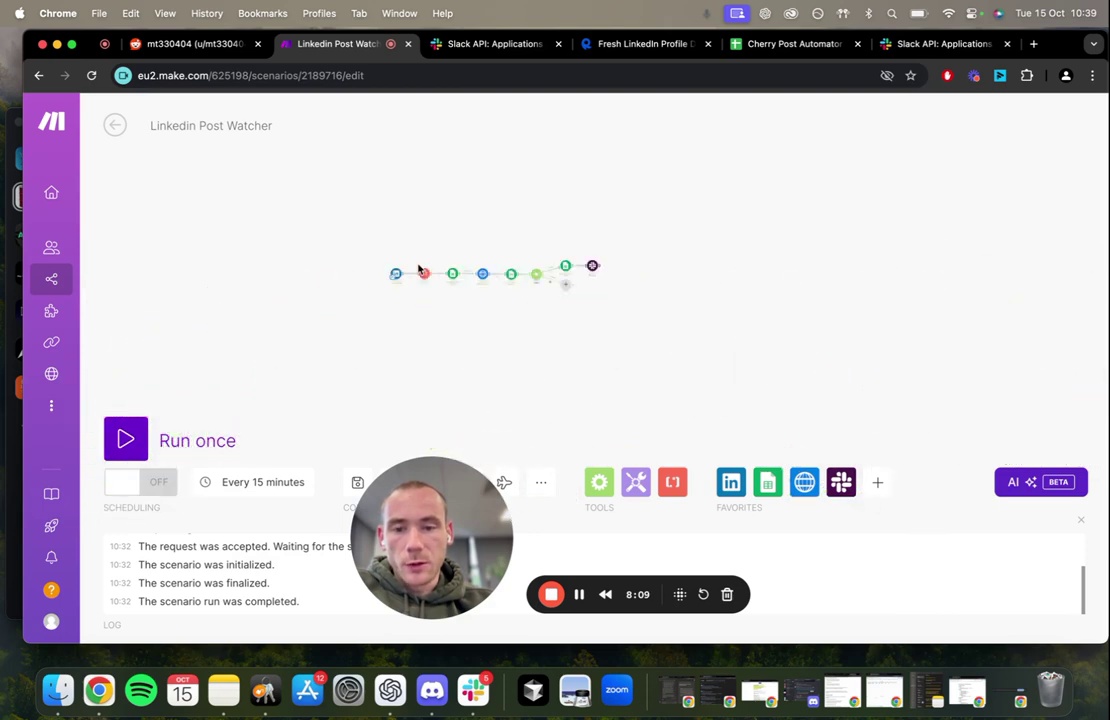
scroll(467, 276, up, 5)
scroll(467, 277, down, 4)
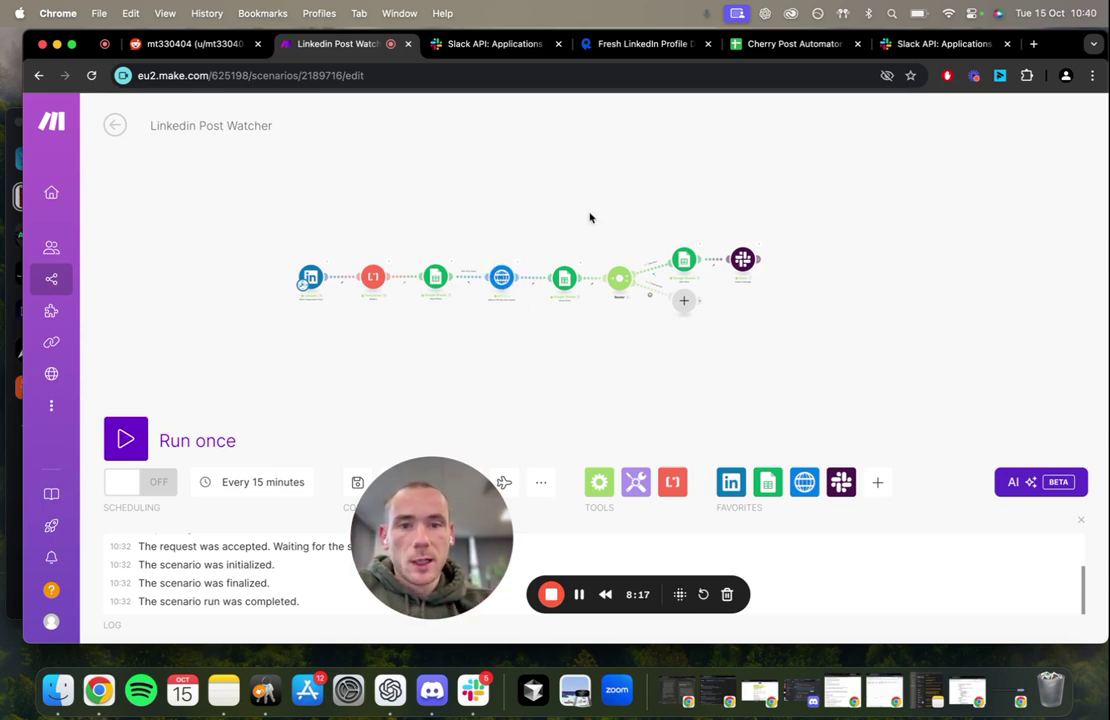
Switch to RapidAPI and review the pricing plans of the Fresh LinkedIn Profile Data API
click(645, 43)
click(287, 190)
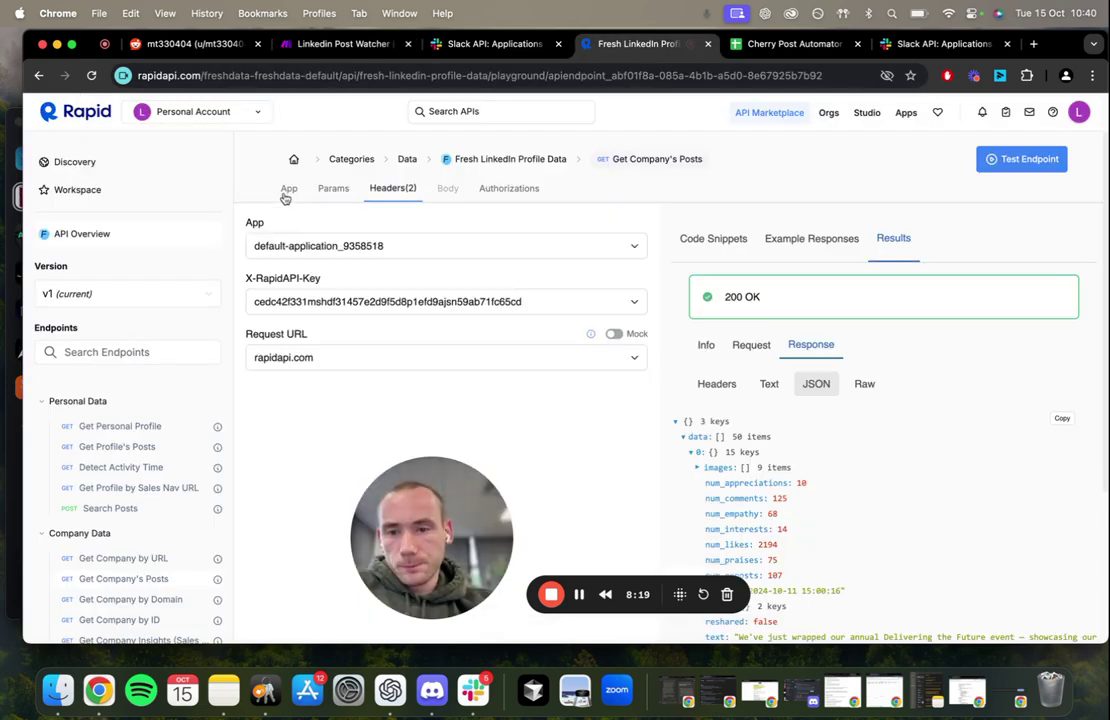
click(495, 157)
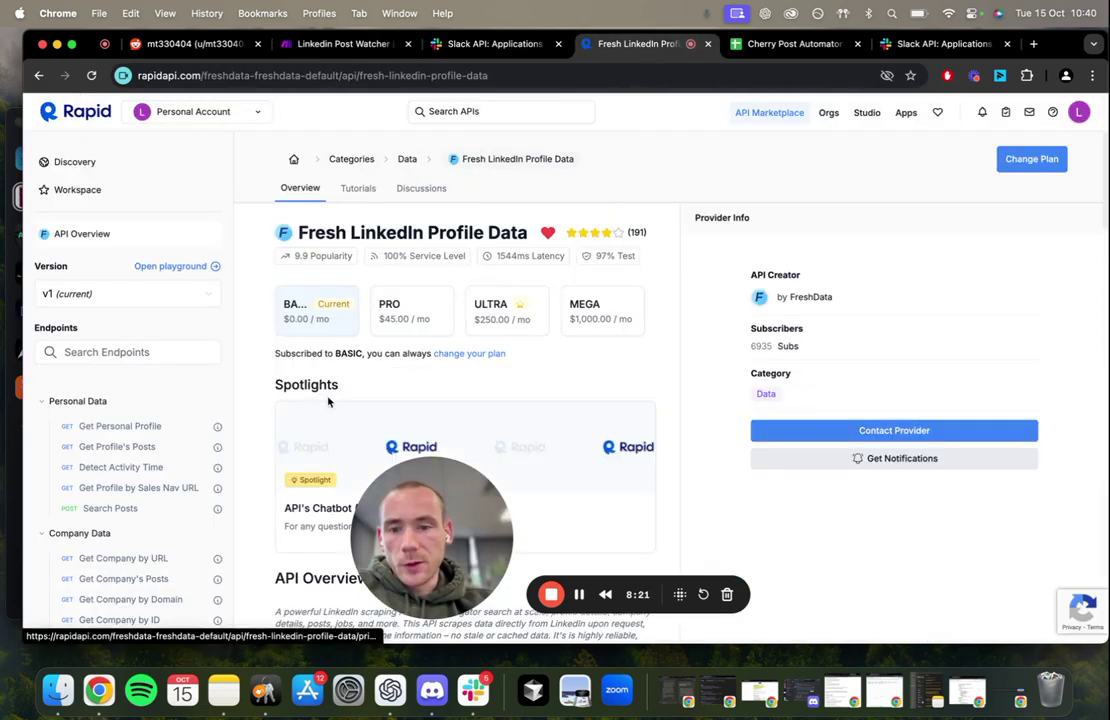
scroll(349, 372, down, 1)
click(322, 371)
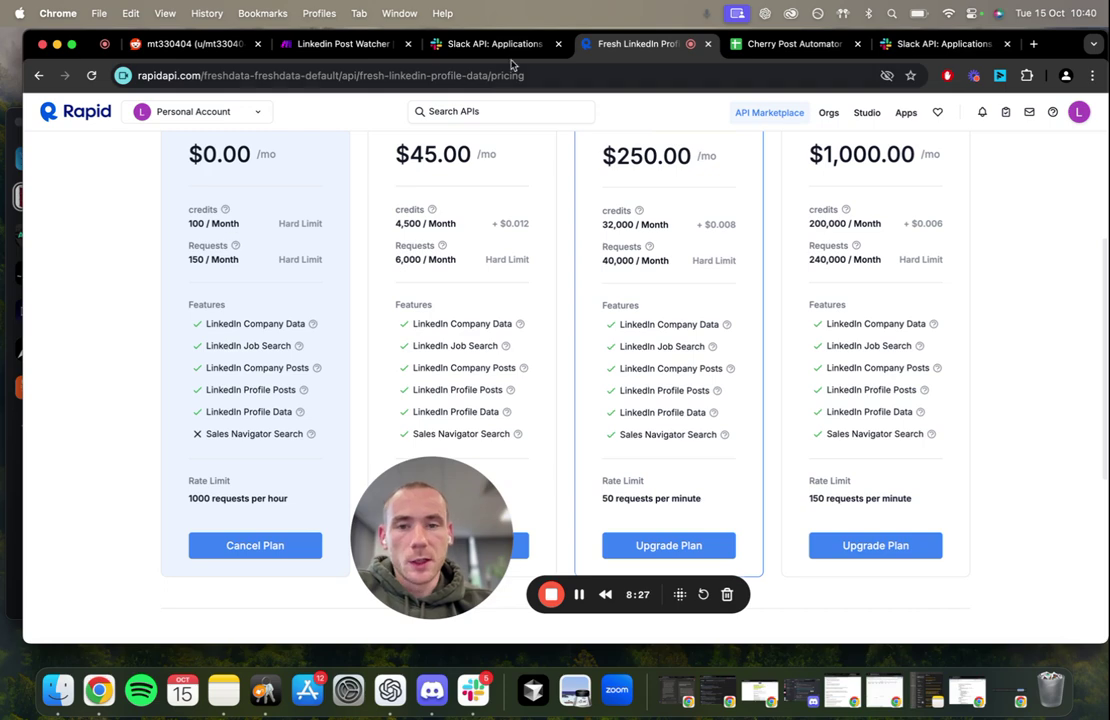
Switch to the Slack API site and view the Your Apps list
click(466, 43)
click(672, 45)
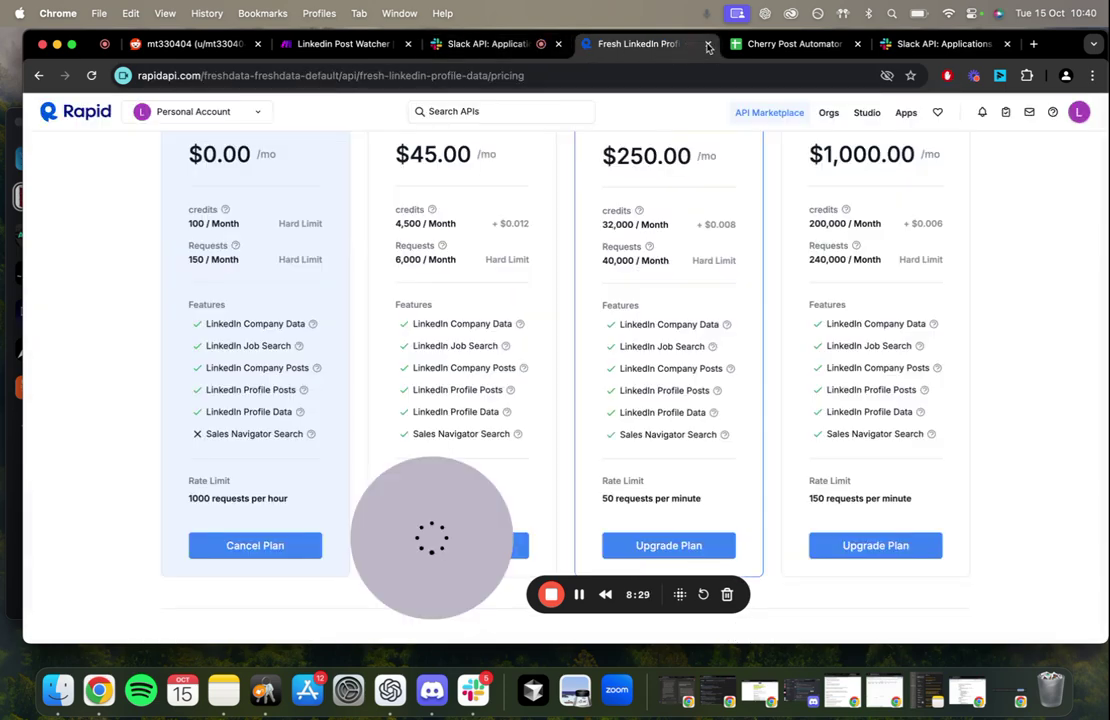
click(937, 45)
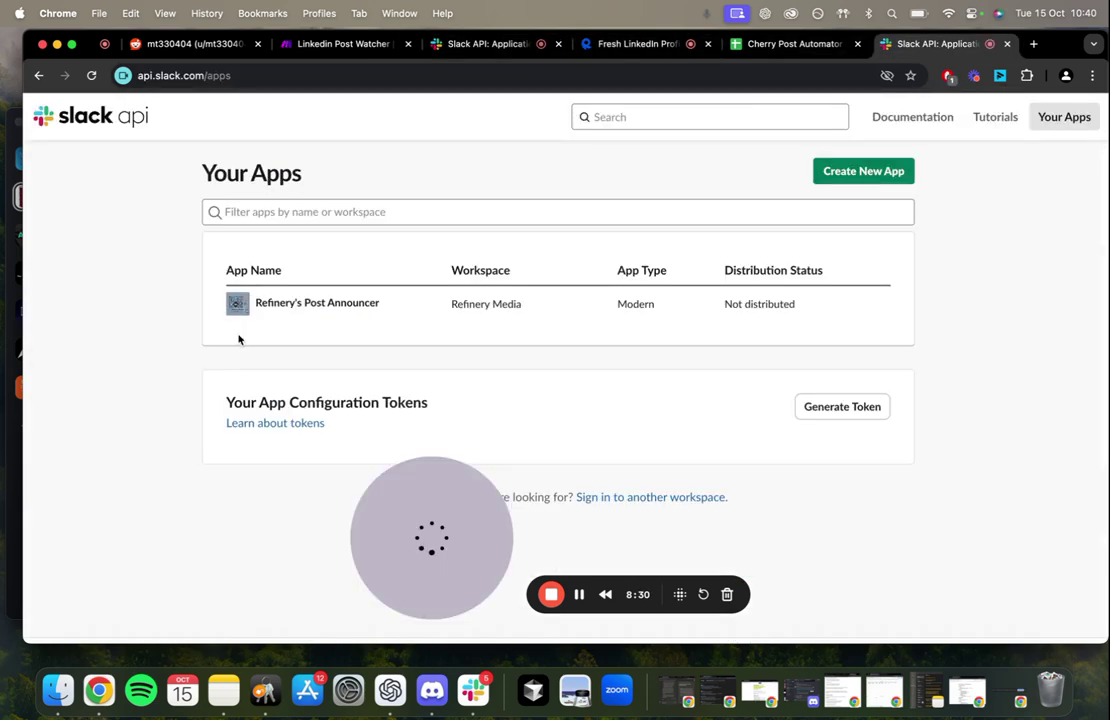
Return to the Make scenario and review the LinkedIn trigger's connection, organization and limit settings
click(305, 44)
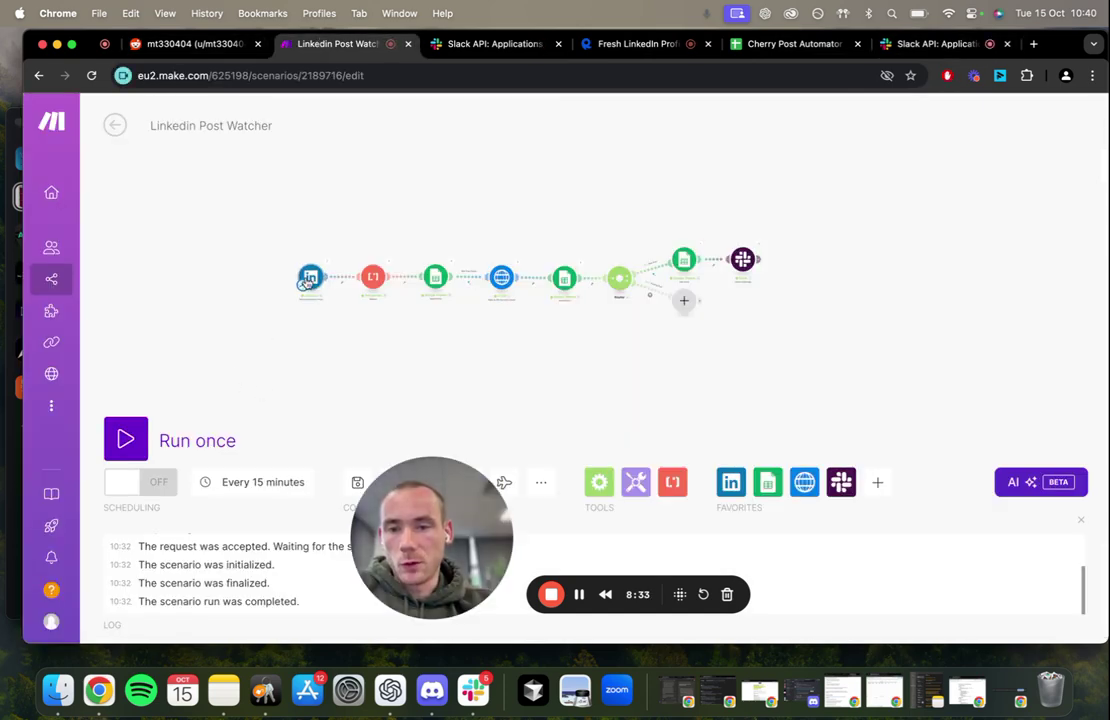
scroll(307, 281, up, 5)
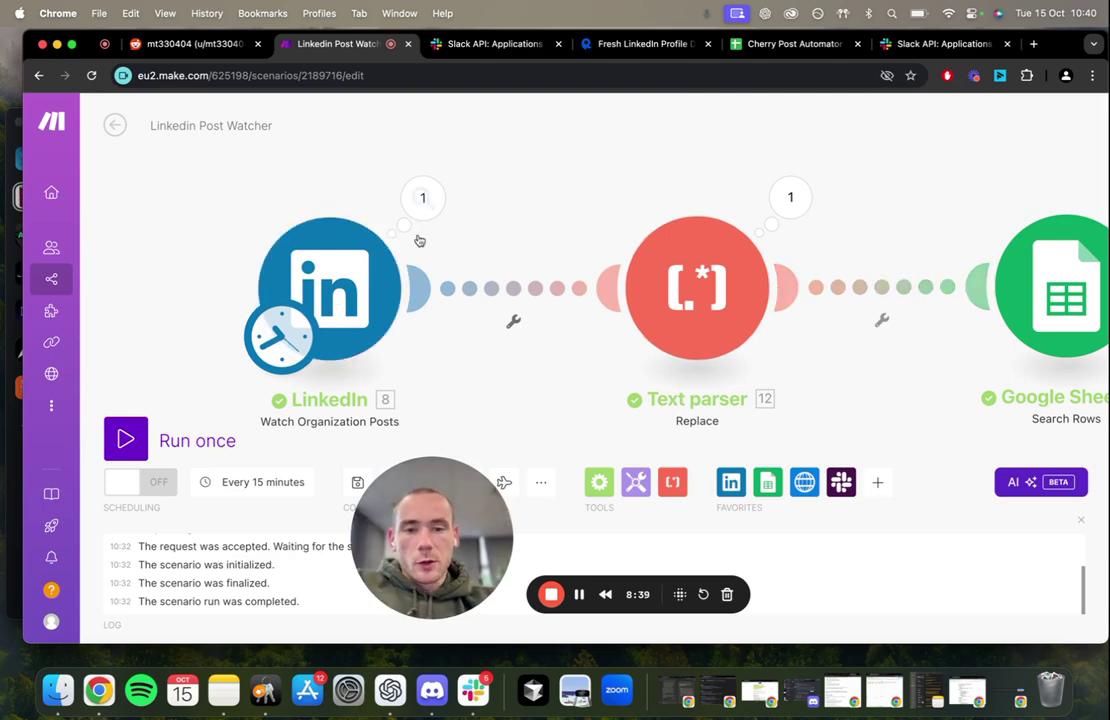
scroll(992, 316, down, 5)
scroll(993, 316, up, 4)
drag(962, 342, 782, 374)
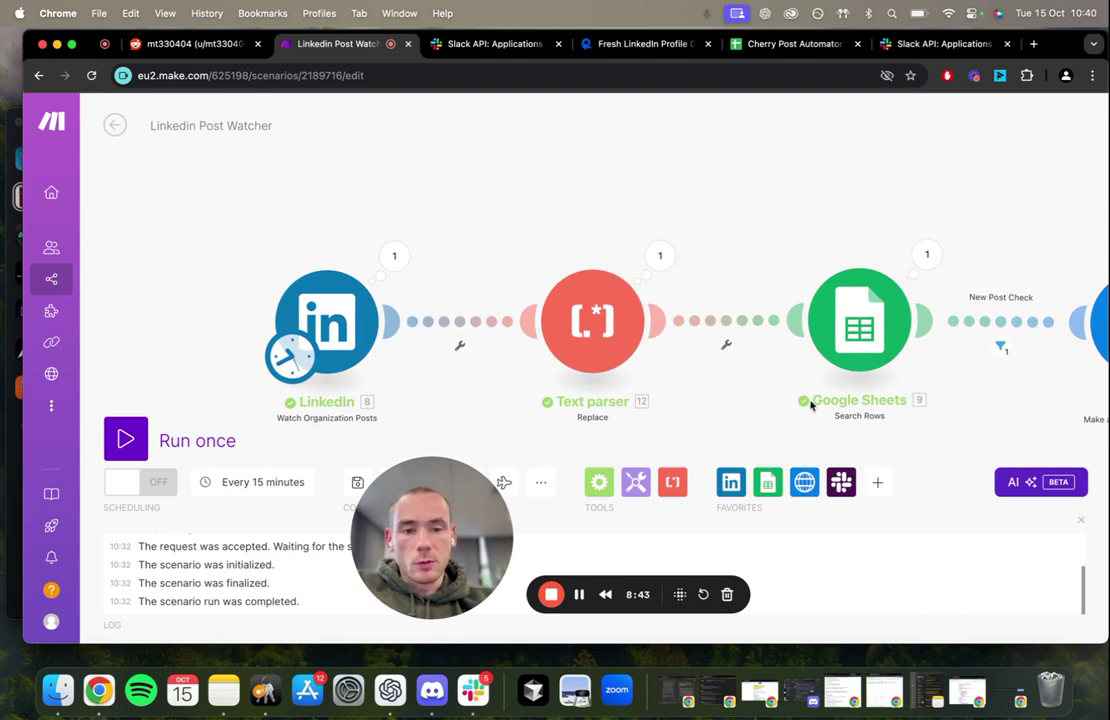
scroll(811, 403, down, 10)
scroll(898, 390, up, 3)
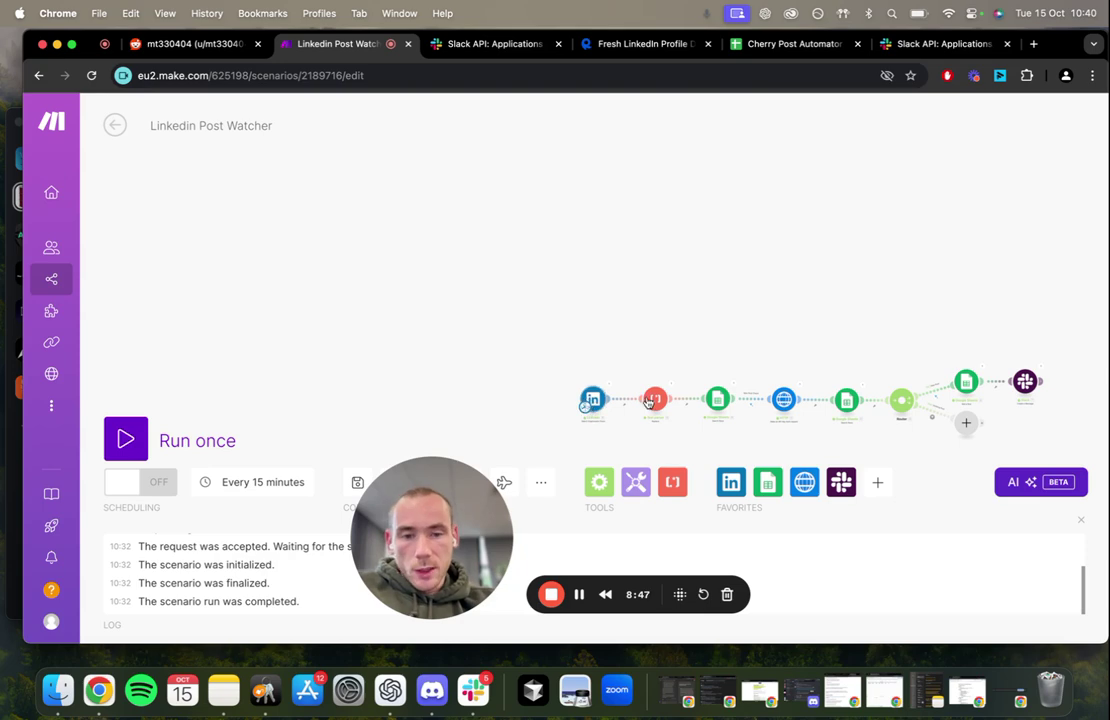
click(590, 402)
click(711, 310)
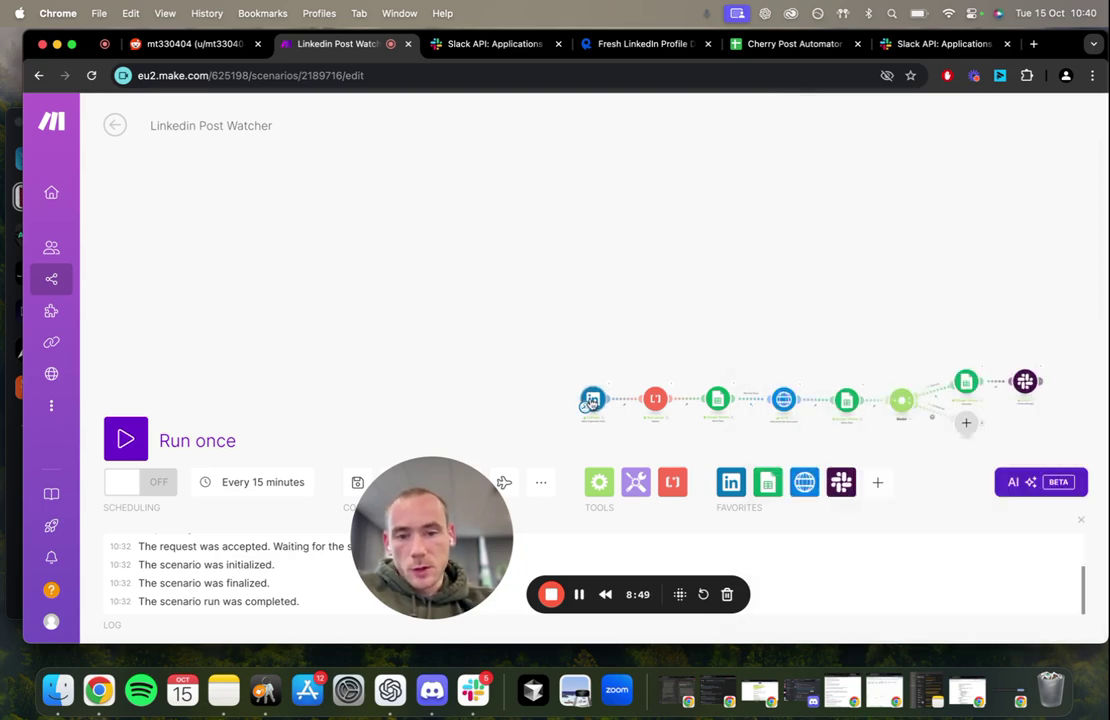
click(593, 400)
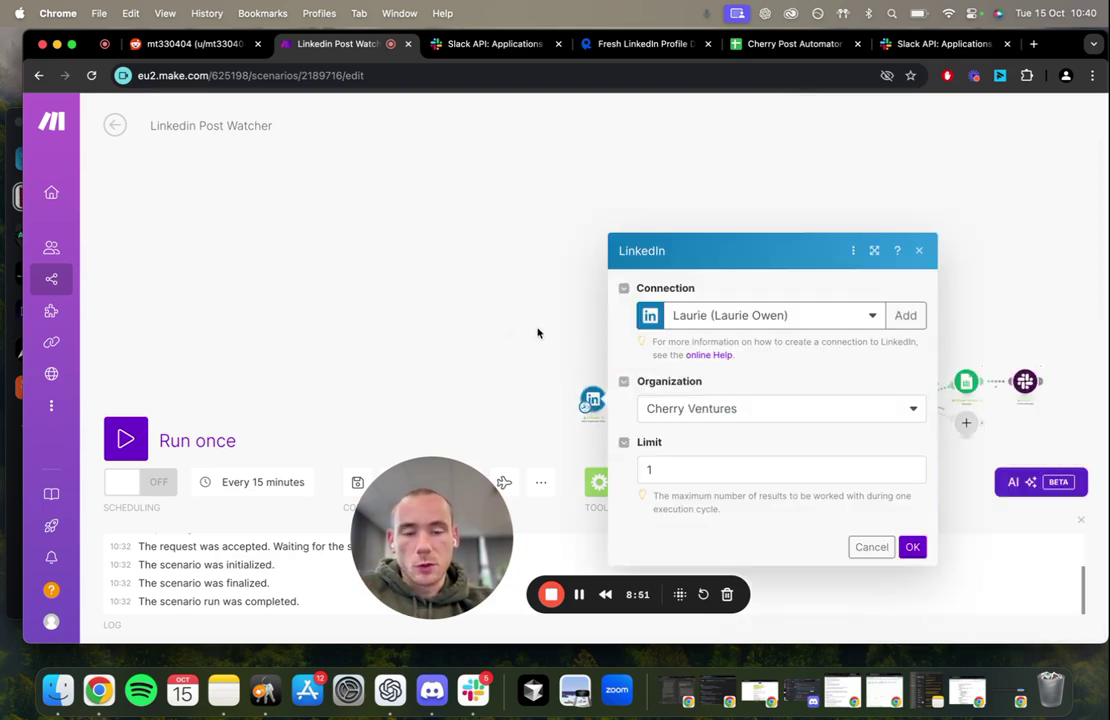
click(537, 333)
Open the LinkedIn trigger's last run output, highlight the Post ID value and close the output
scroll(607, 400, up, 5)
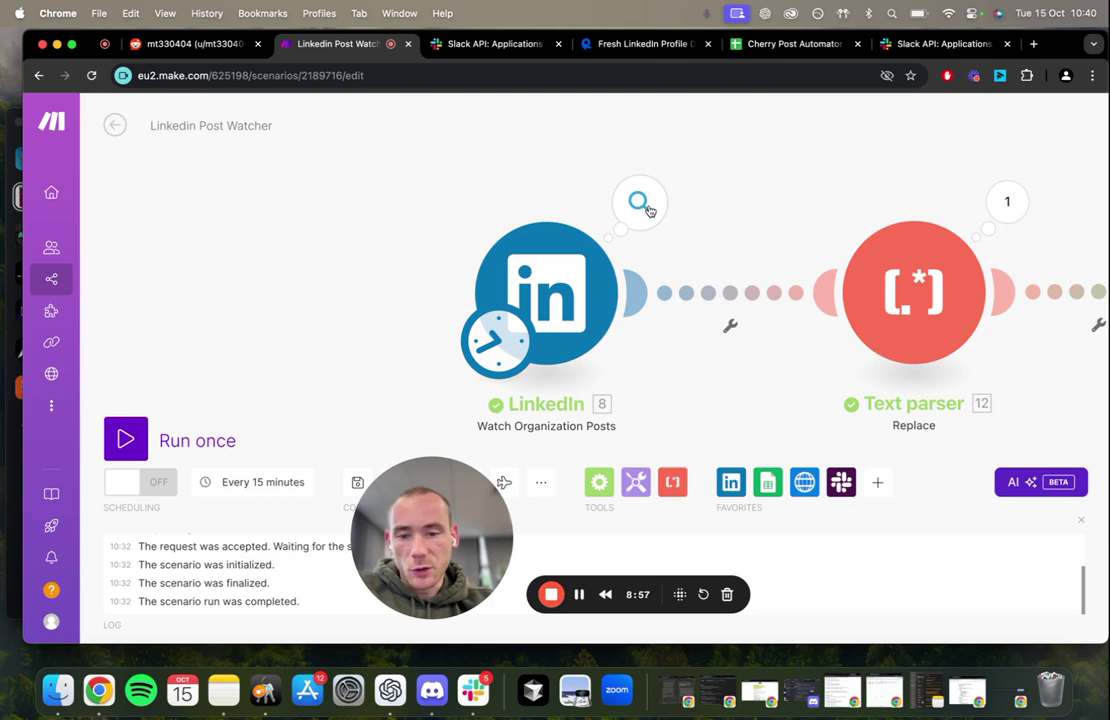
click(640, 204)
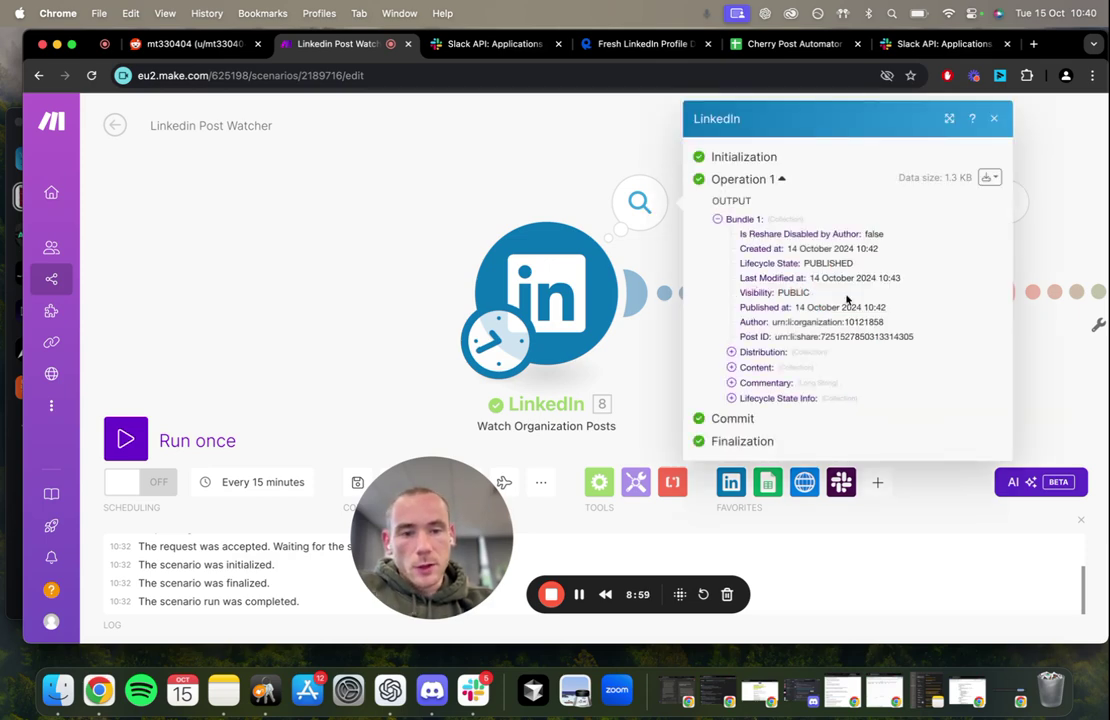
click(731, 353)
click(731, 353)
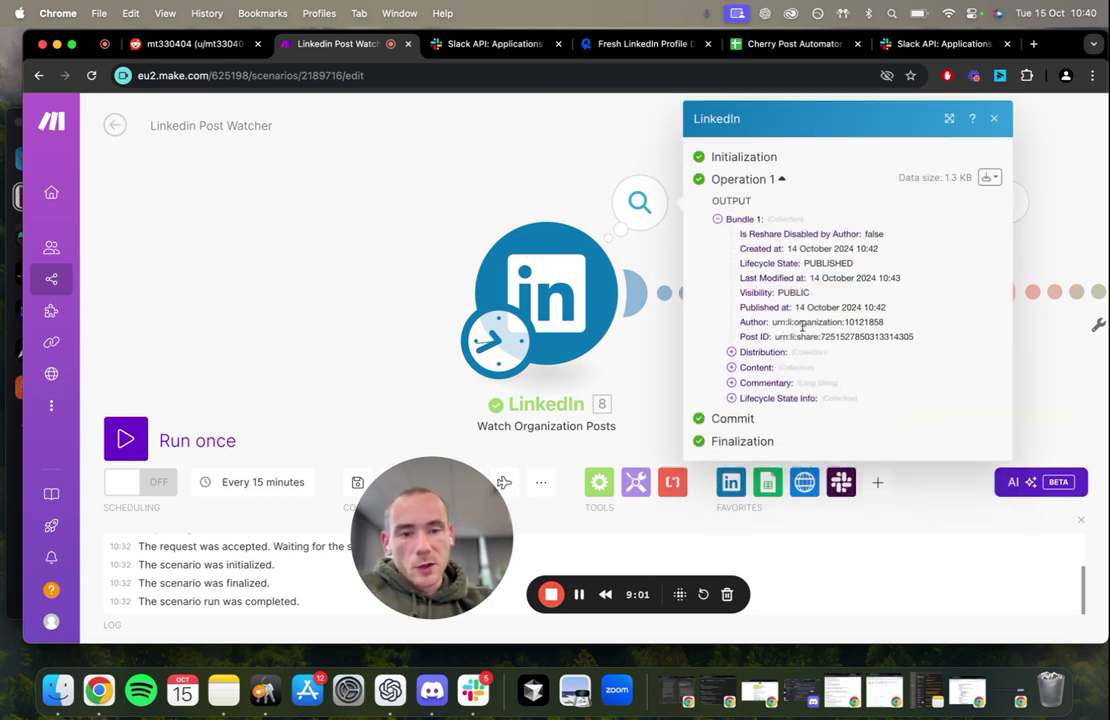
drag(777, 336, 913, 337)
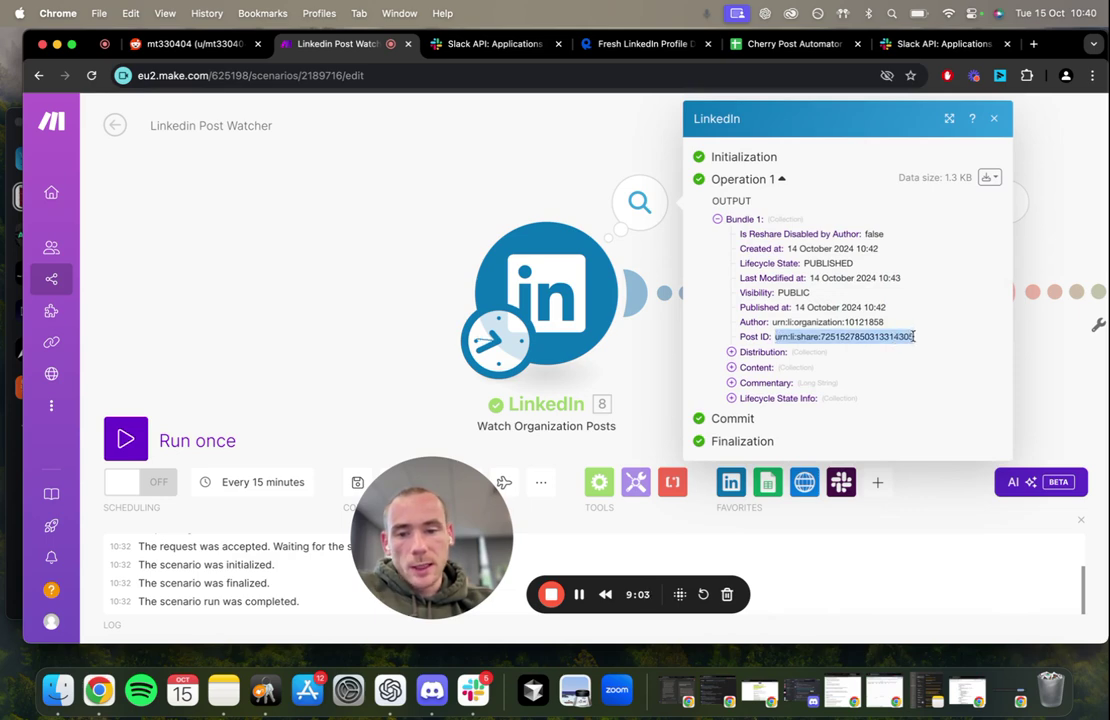
click(884, 432)
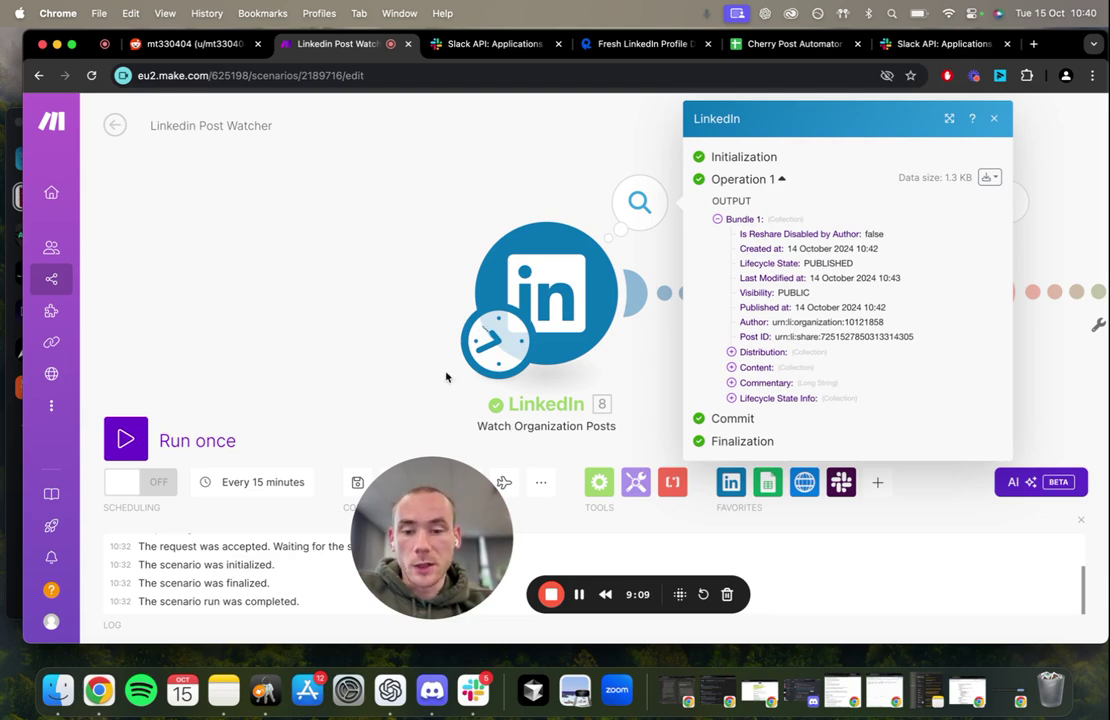
click(340, 270)
Examine the module chain from the text parser through the New Post Check filter and HTTP request to the router
mouse_move(746, 224)
mouse_down()
mouse_move(662, 235)
mouse_move(652, 201)
mouse_move(439, 193)
mouse_up()
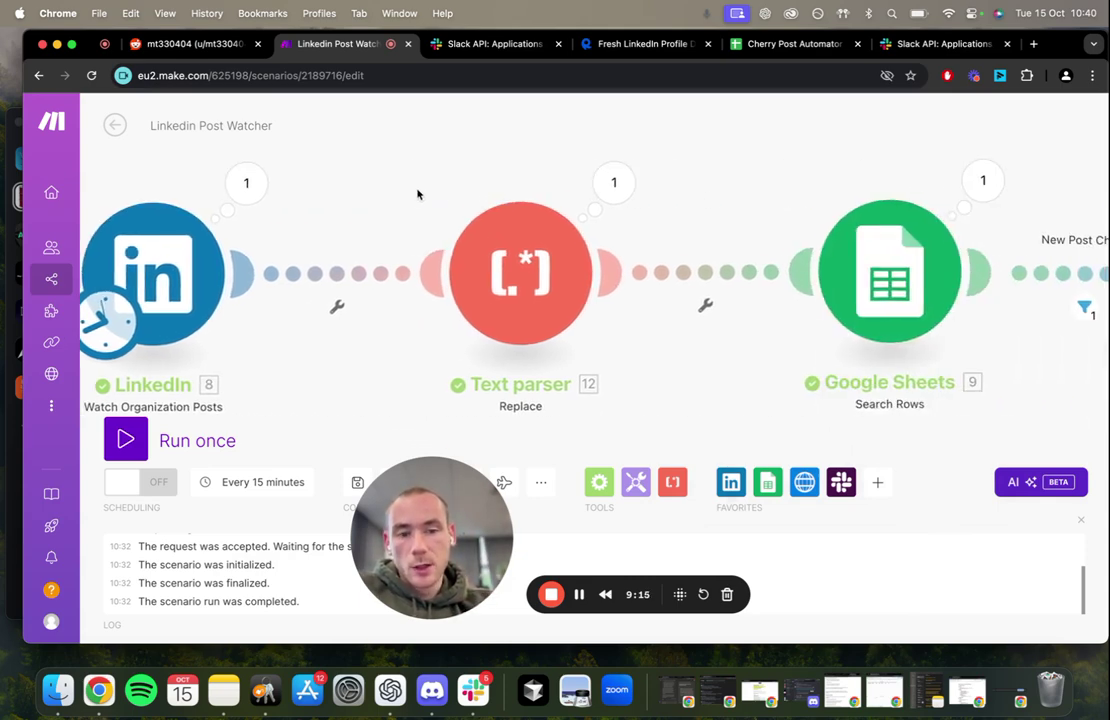
drag(686, 218, 302, 210)
mouse_move(604, 203)
mouse_down()
mouse_move(214, 200)
mouse_move(597, 196)
mouse_up()
mouse_move(311, 201)
mouse_down()
mouse_move(421, 201)
mouse_move(611, 232)
mouse_up()
drag(938, 308, 264, 370)
click(909, 308)
click(909, 310)
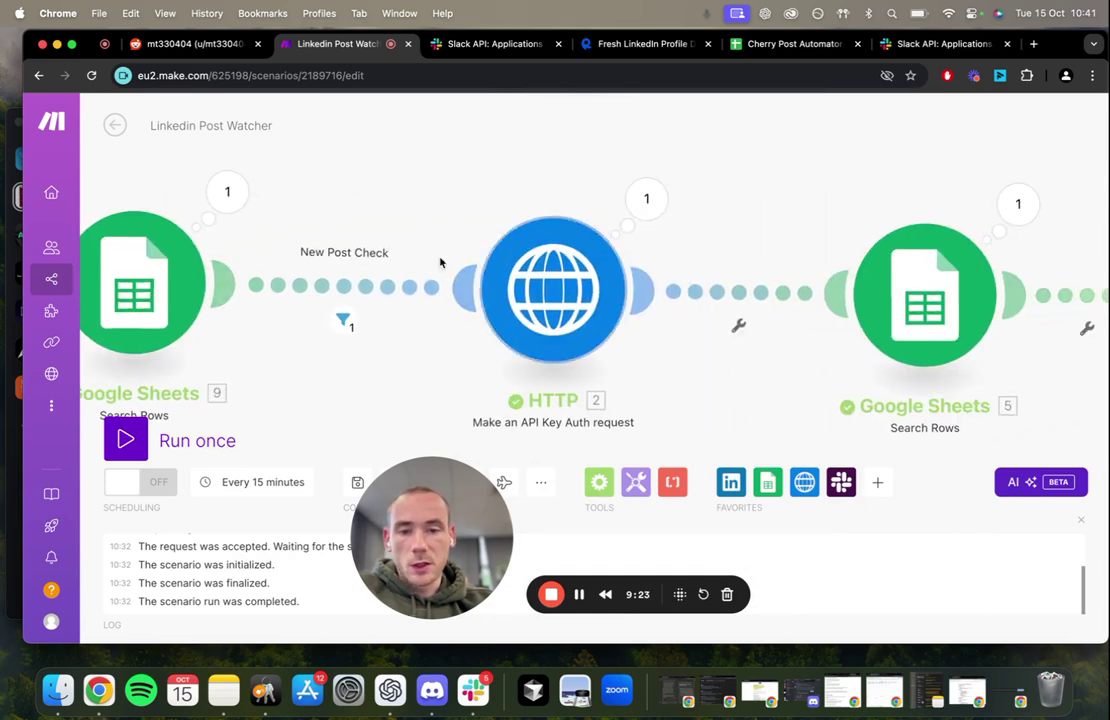
drag(627, 354, 395, 430)
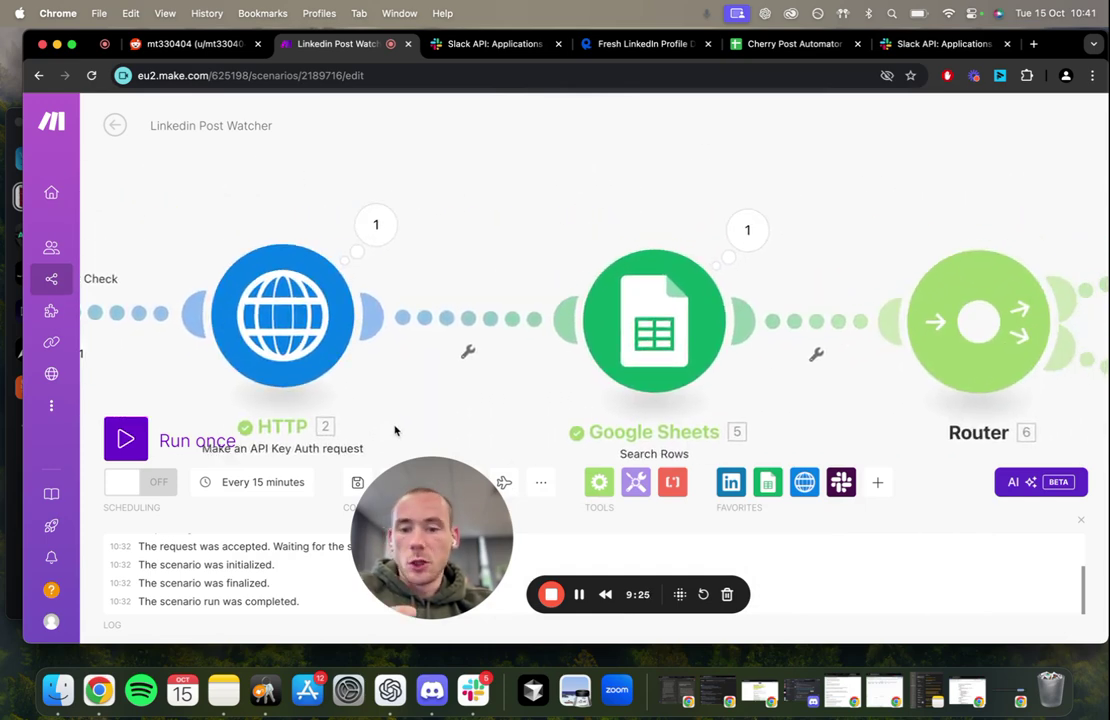
Open the HTTP request module, review its RapidAPI headers and Limit query parameter, and close its settings
scroll(710, 181, down, 5)
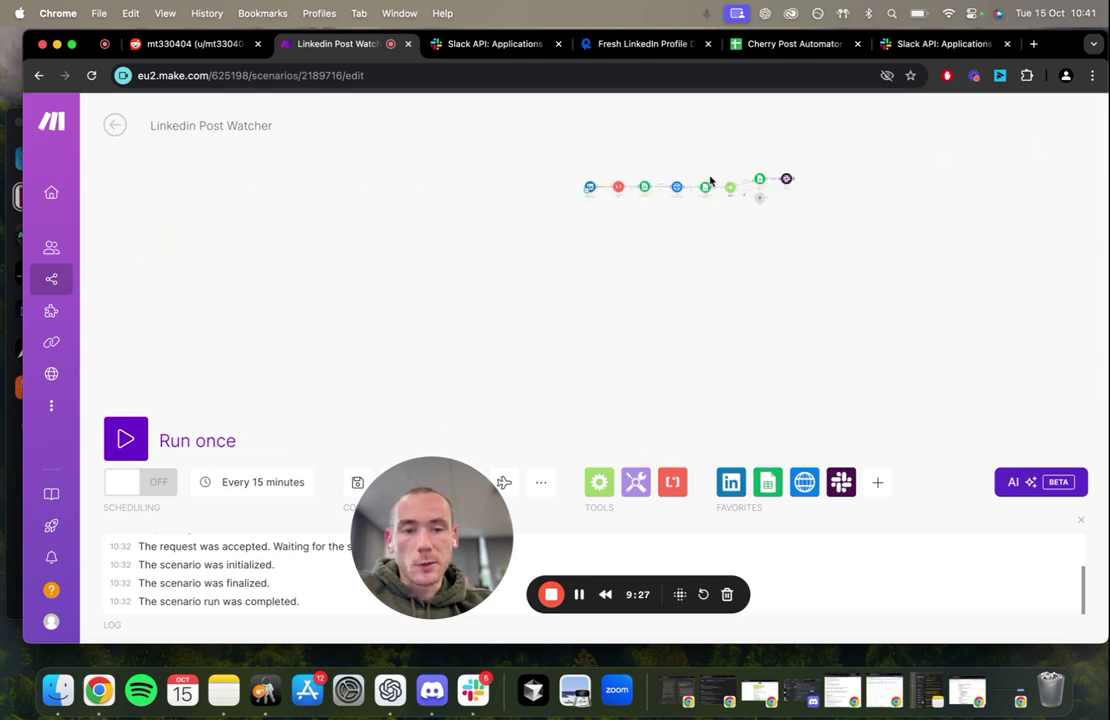
scroll(711, 181, up, 4)
drag(788, 168, 565, 208)
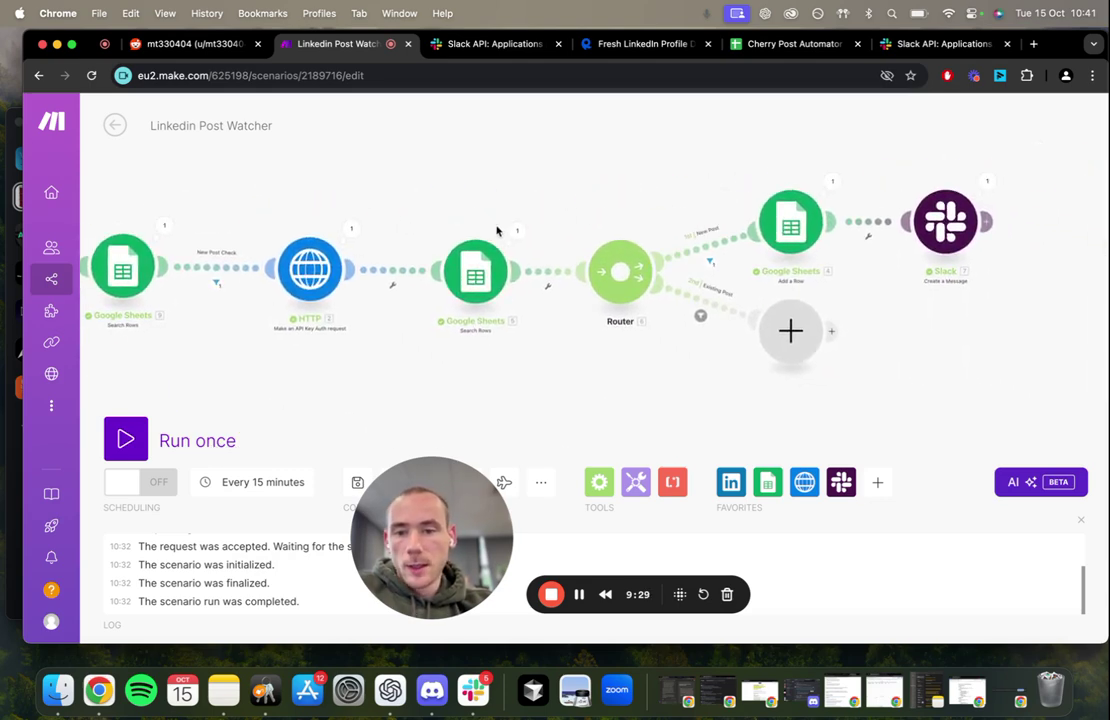
click(310, 265)
scroll(582, 416, down, 8)
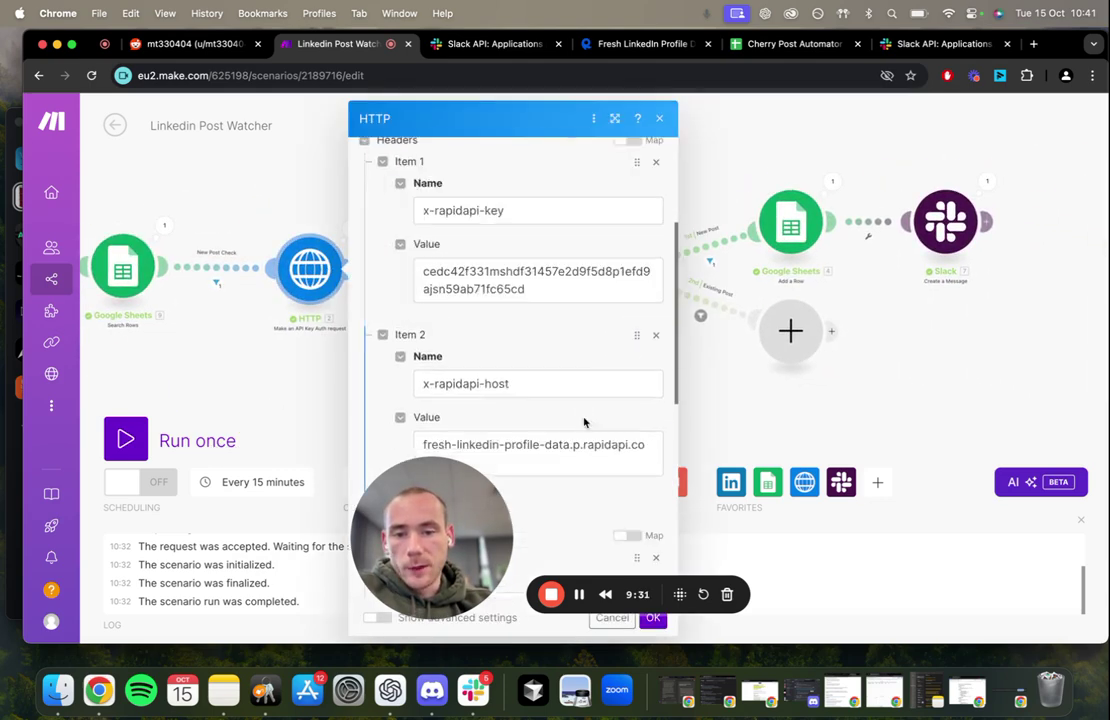
scroll(584, 506, down, 3)
scroll(584, 506, down, 1)
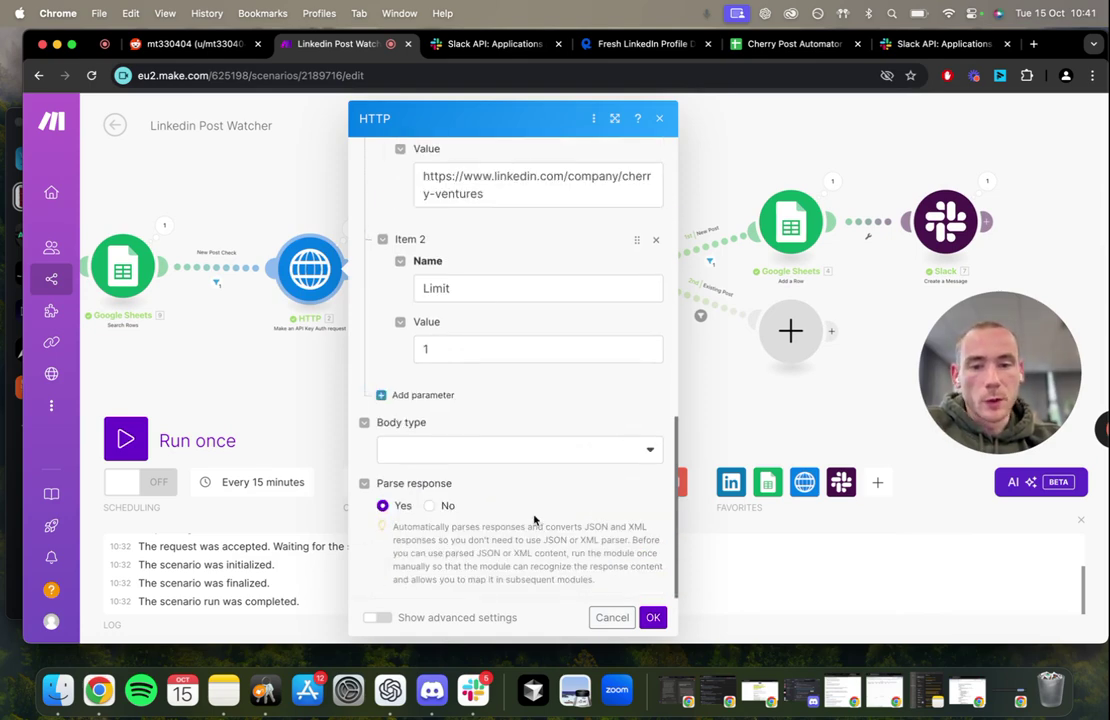
click(482, 349)
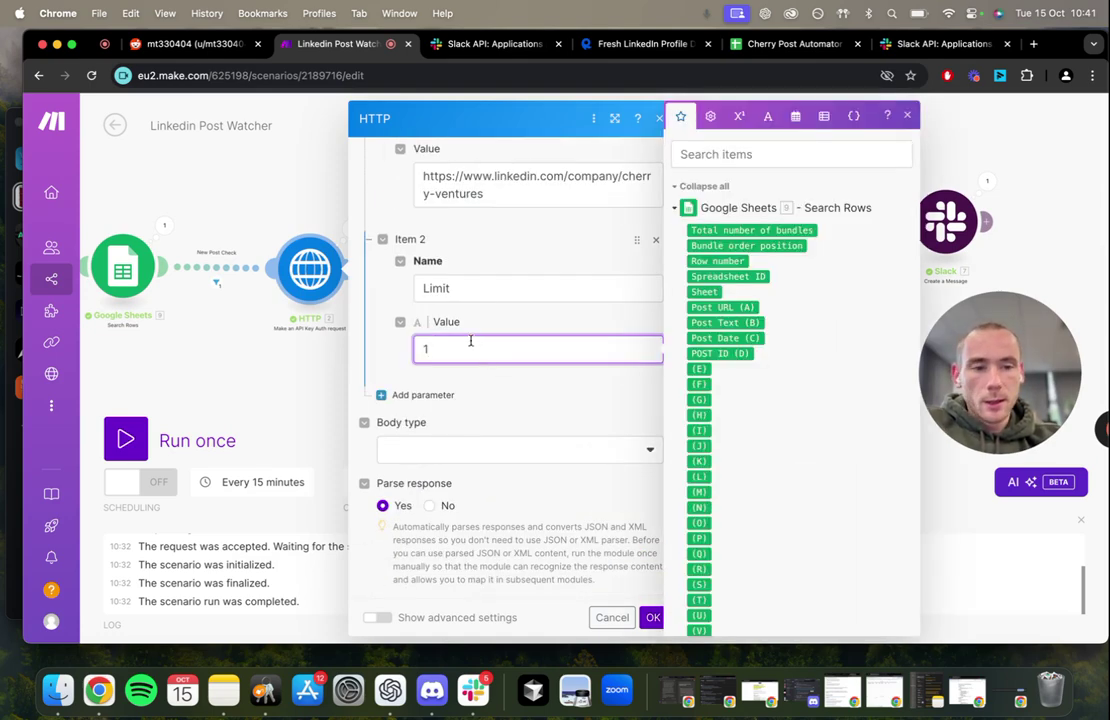
click(488, 322)
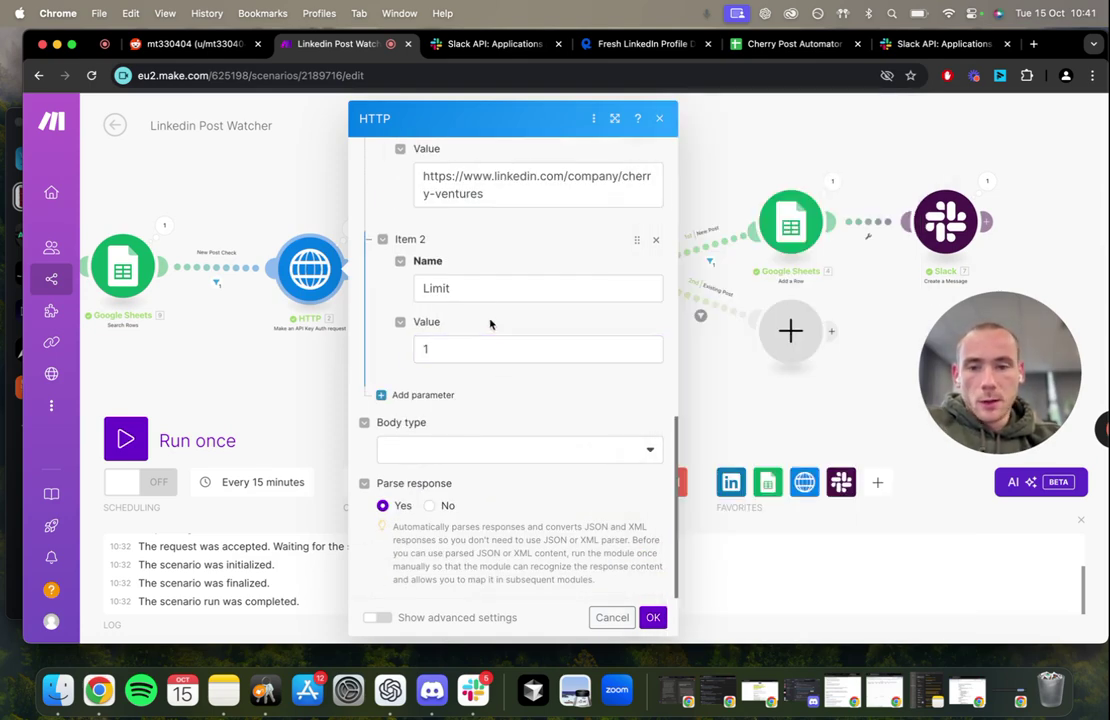
click(281, 382)
Check the Fresh LinkedIn Profile Data pricing plans on RapidAPI and return to the Make scenario
drag(500, 411, 758, 396)
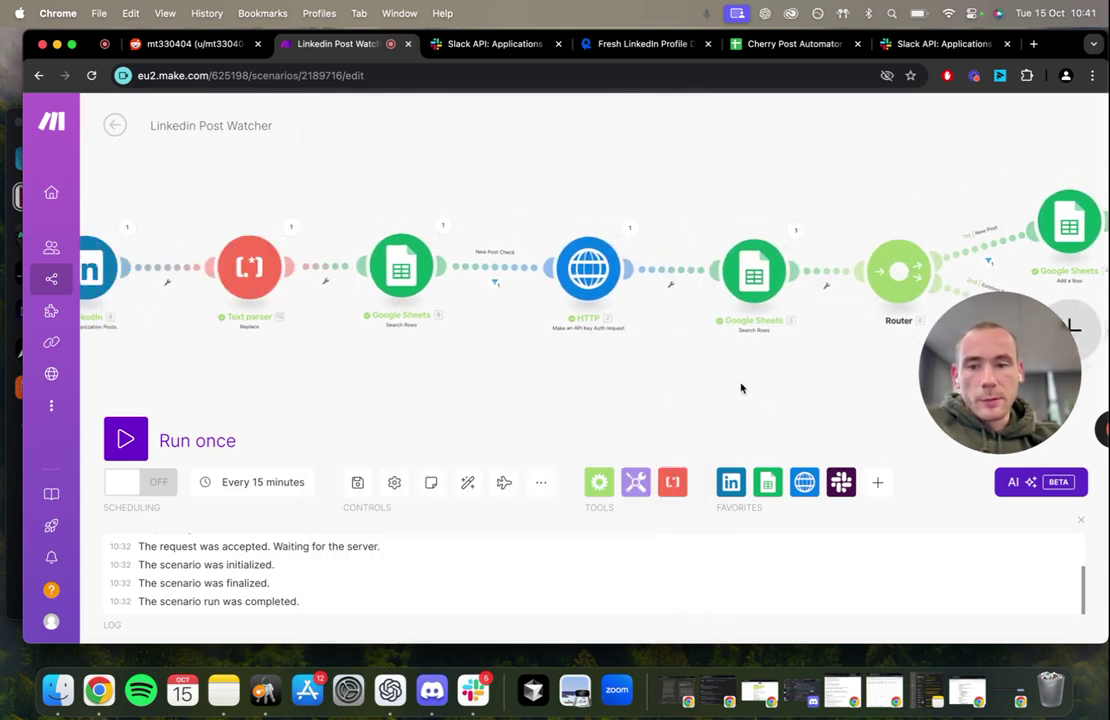
drag(684, 354, 468, 374)
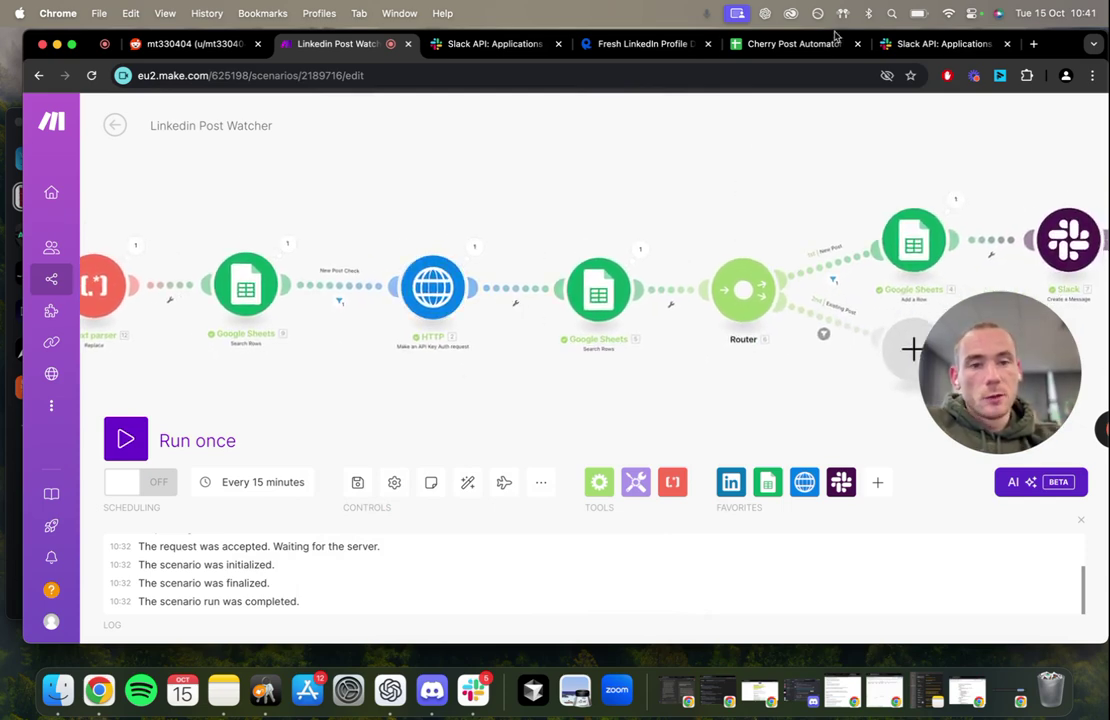
click(590, 43)
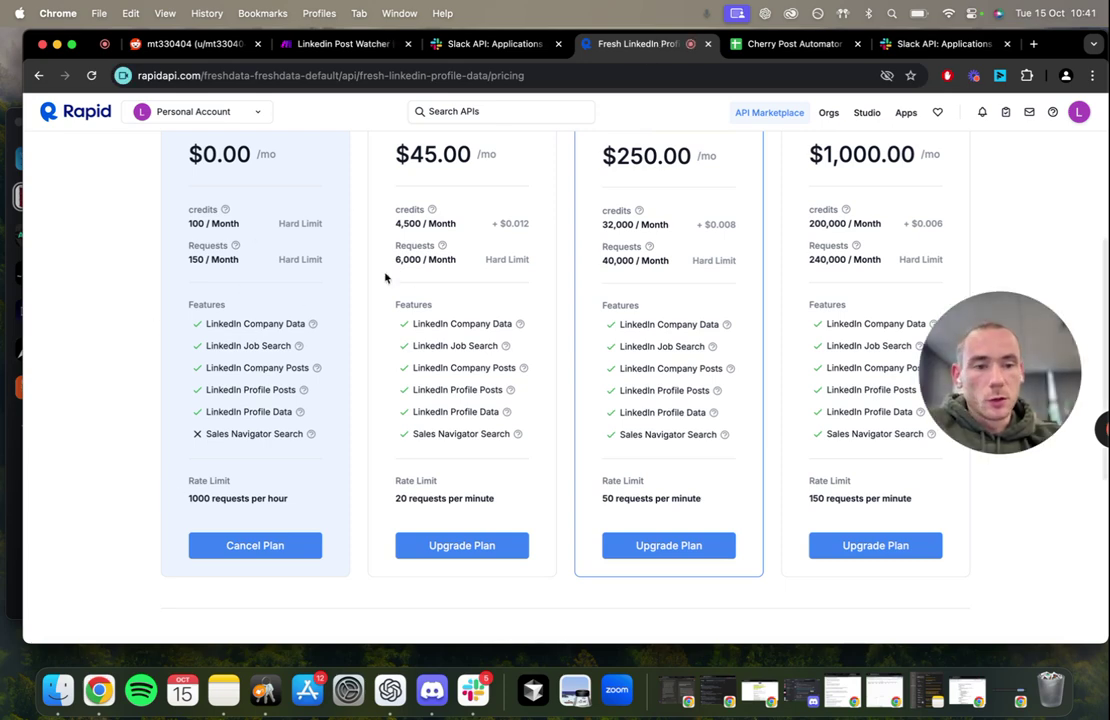
click(335, 44)
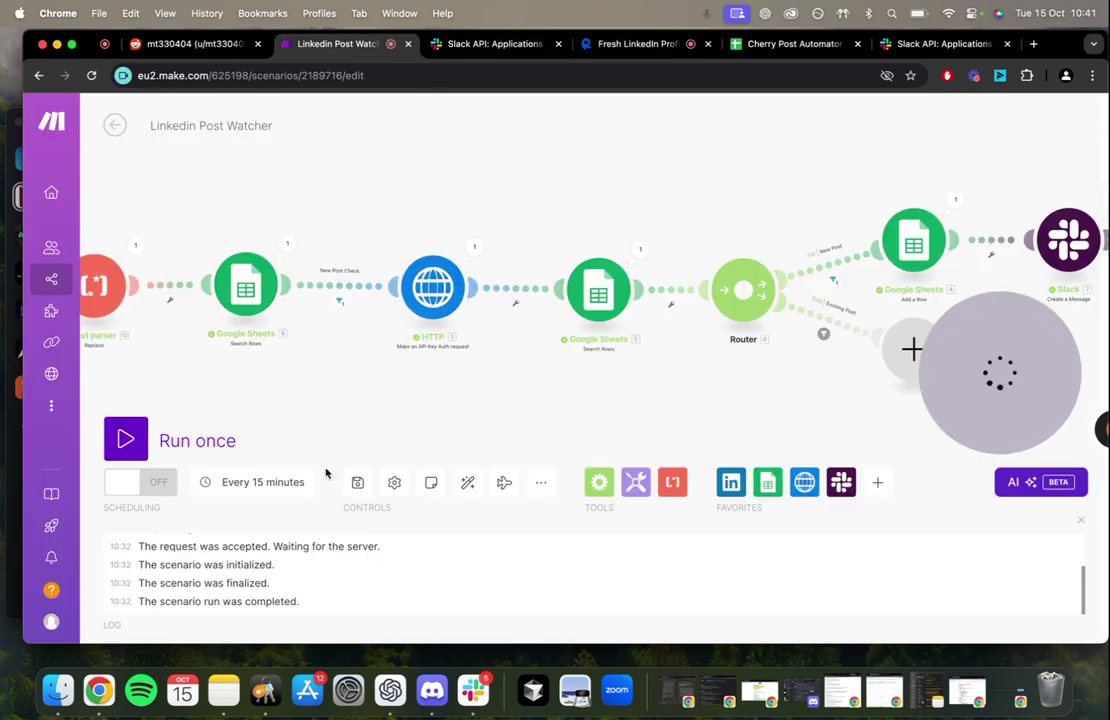
Open the scenario's schedule setting, view the available run frequency options and close it
click(258, 483)
click(163, 222)
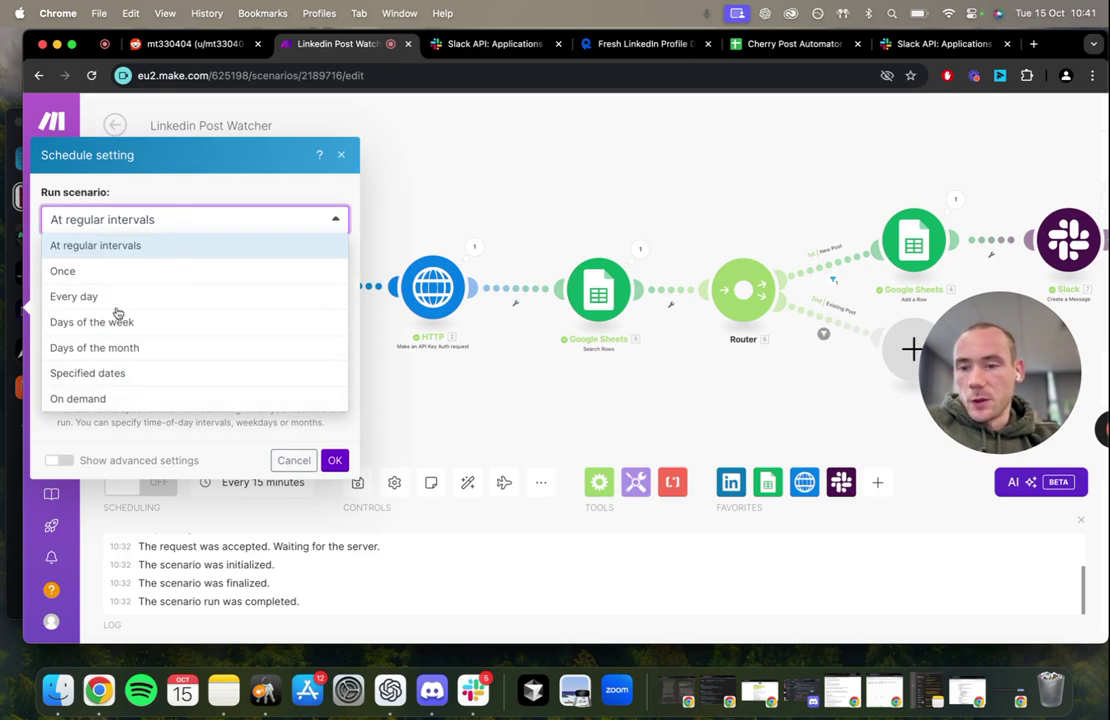
click(234, 219)
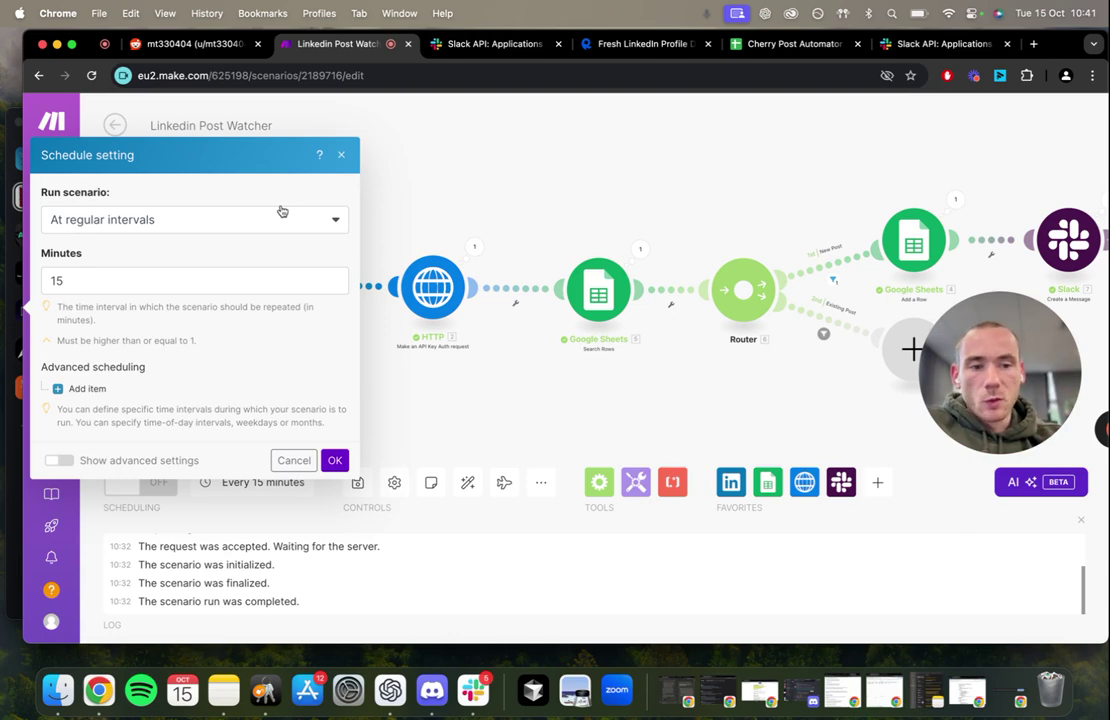
click(341, 154)
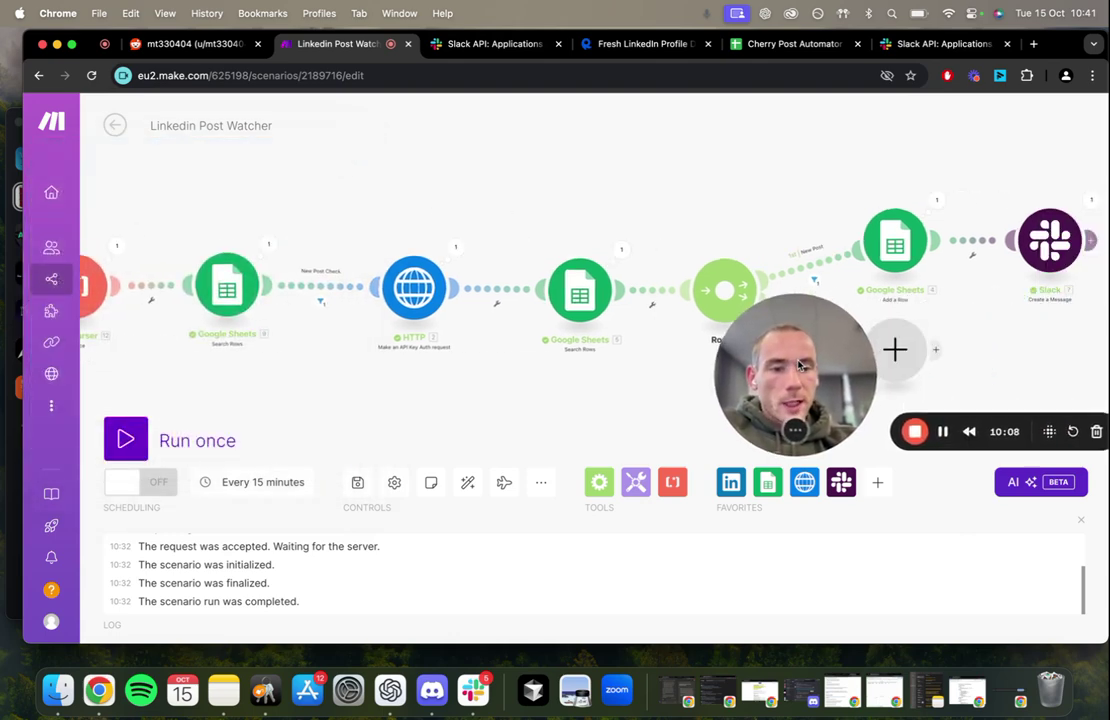
Revisit the RapidAPI pricing page and the Slack API site, and return to the Make scenario
click(590, 44)
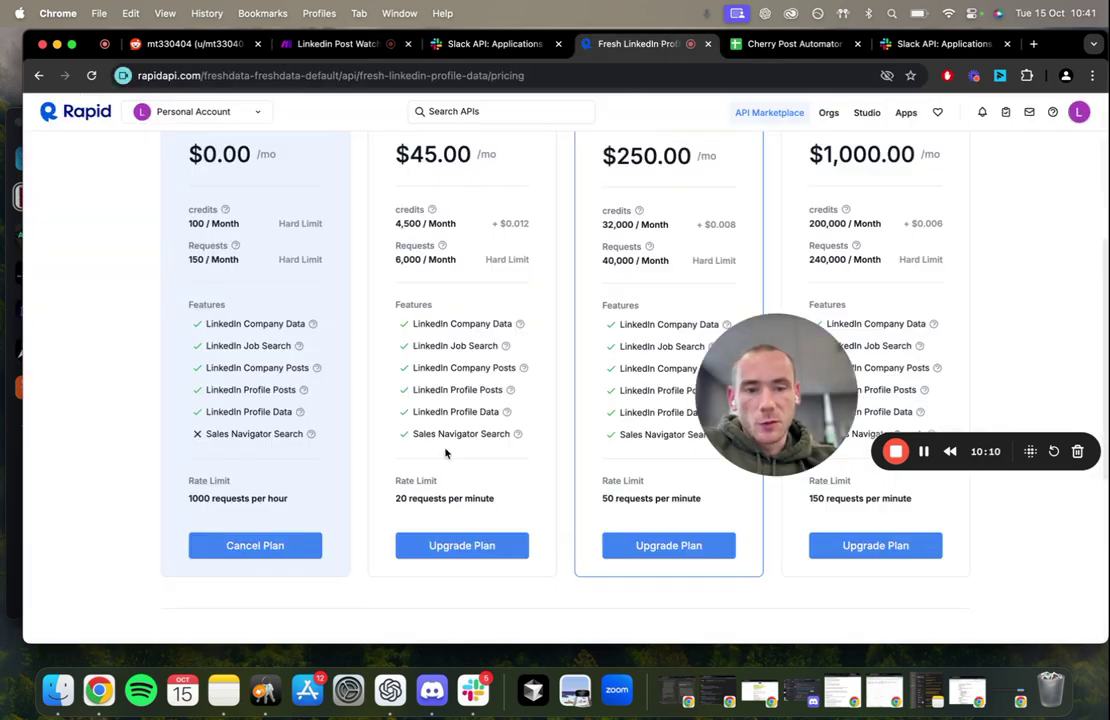
scroll(399, 384, up, 3)
click(470, 44)
click(340, 44)
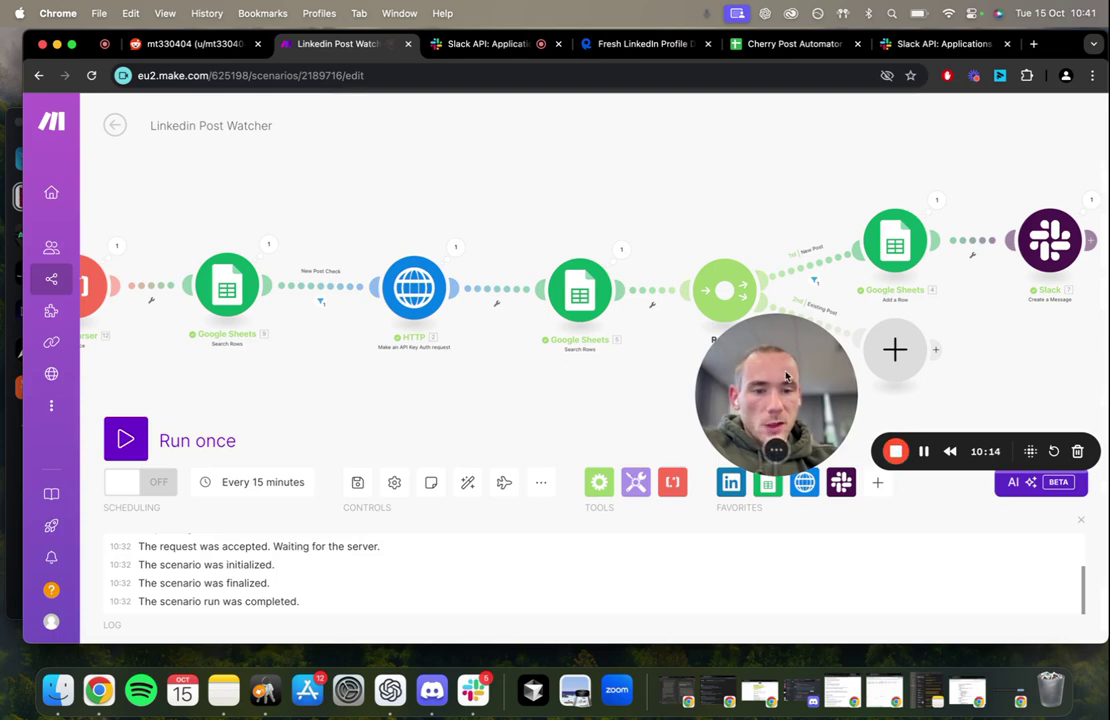
drag(807, 385, 715, 423)
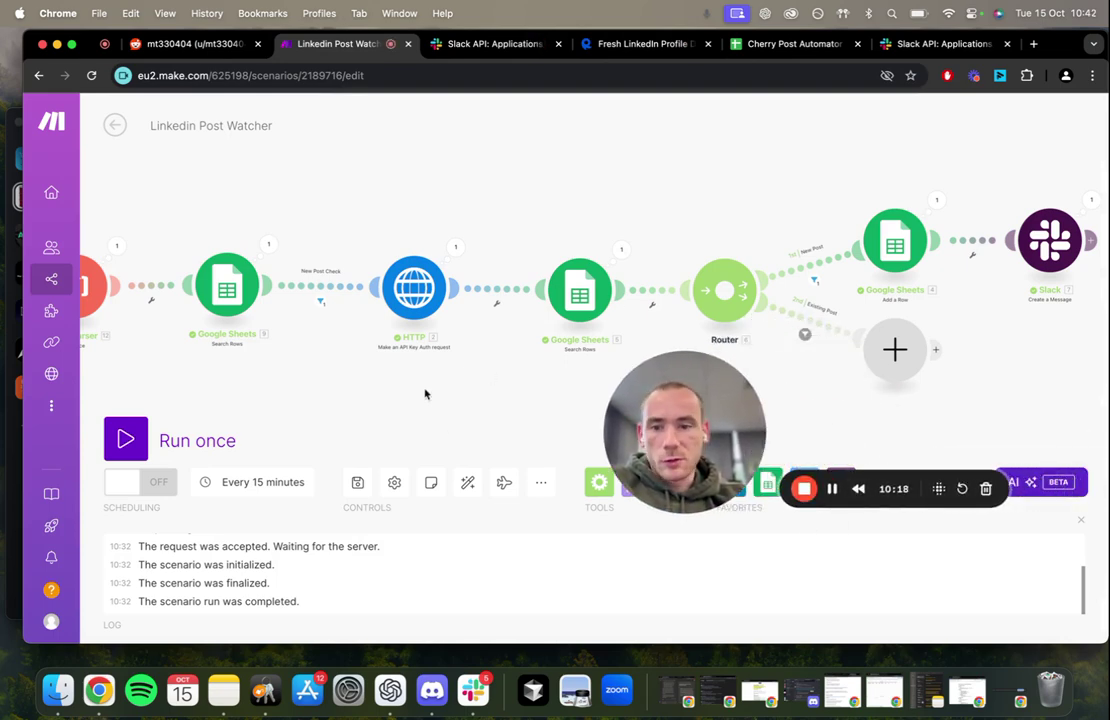
drag(426, 392, 496, 393)
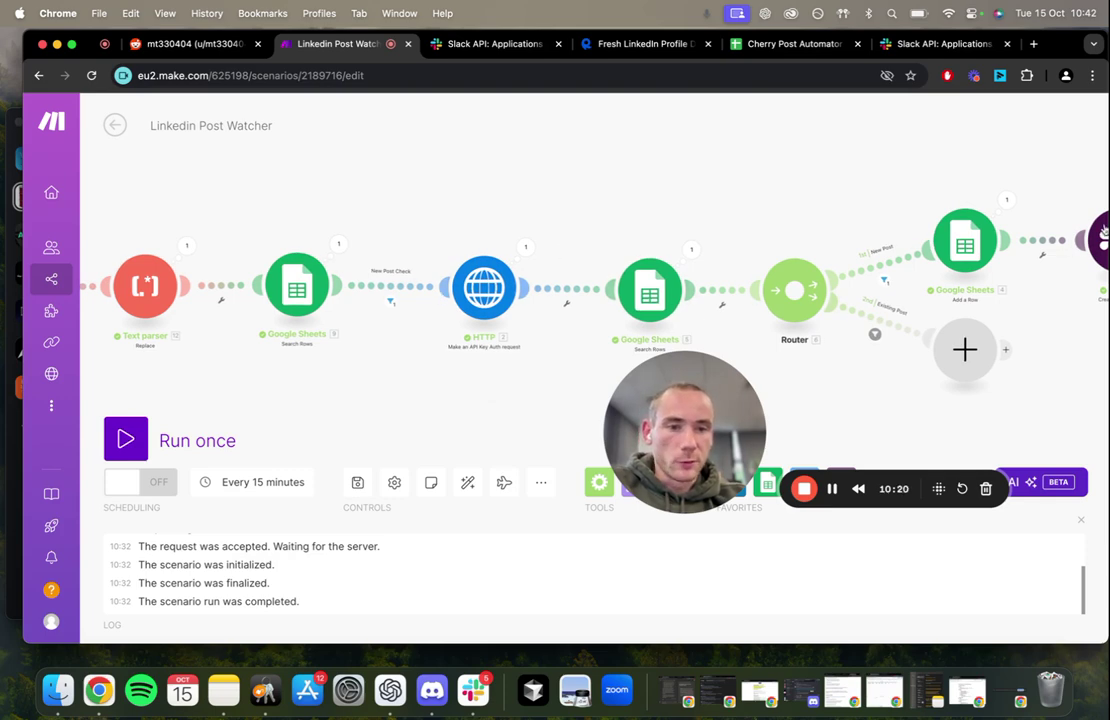
scroll(798, 357, right, 2)
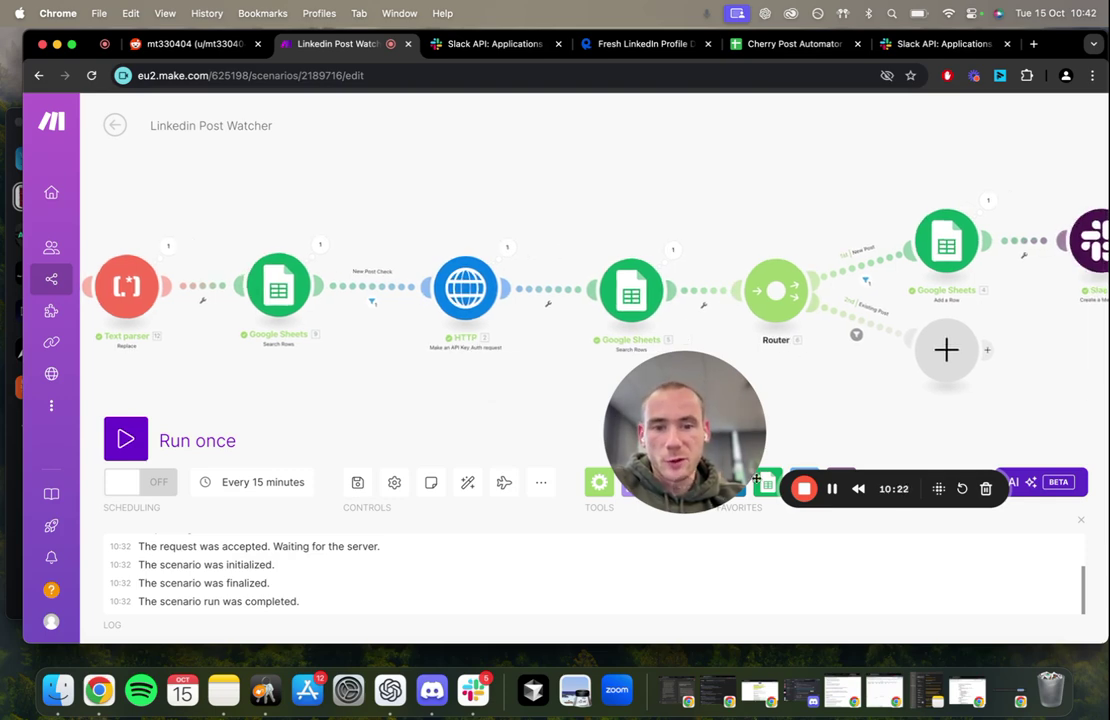